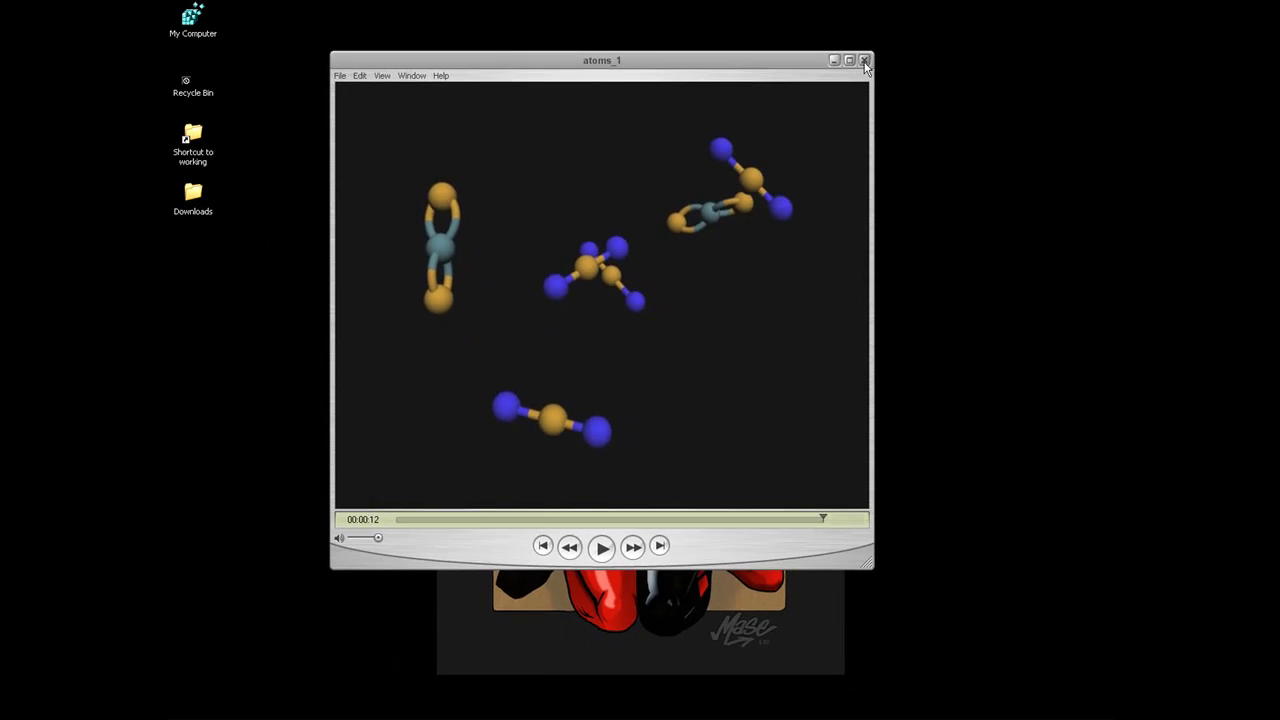
Close the atoms_1 video and scrub the methanol molecule animation in 3ds Max to about frame 83
{"action": "left_click", "coordinate": [865, 60]}
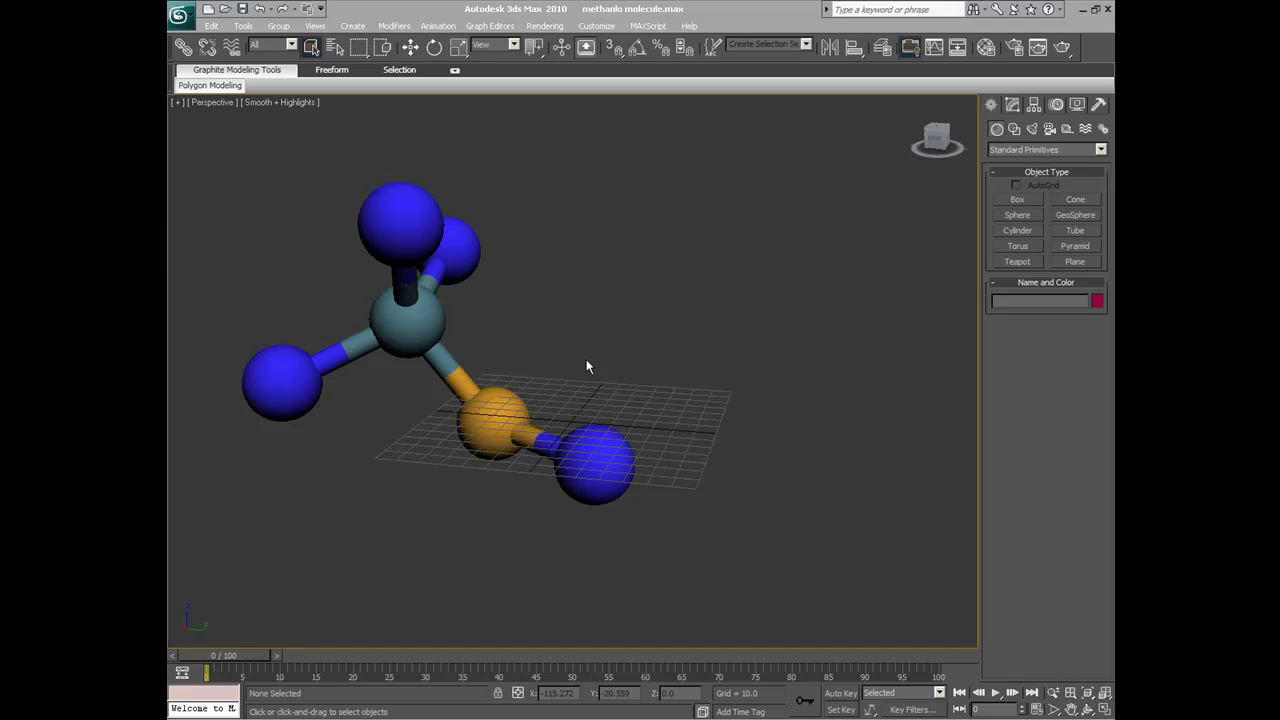
{"action": "mouse_move", "coordinate": [214, 656]}
{"action": "left_mouse_down"}
{"action": "mouse_move", "coordinate": [729, 626]}
{"action": "mouse_move", "coordinate": [200, 650]}
{"action": "left_mouse_up"}
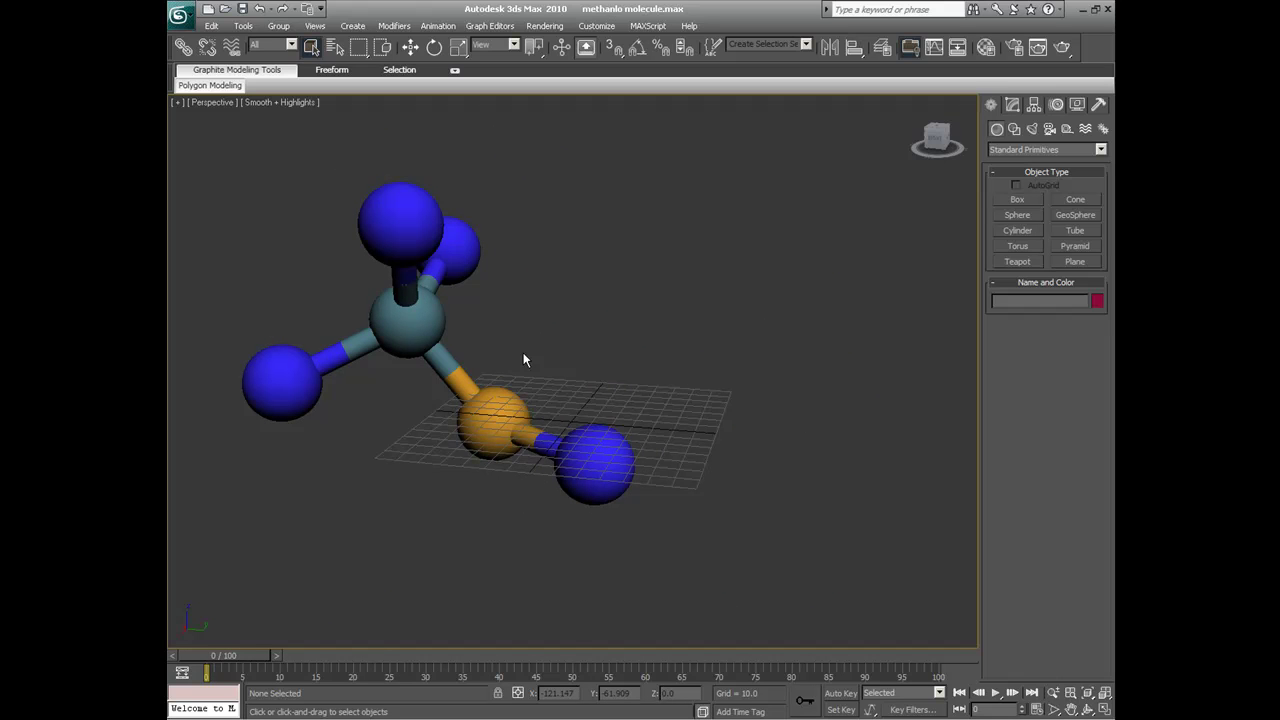
{"action": "left_click_drag", "start_coordinate": [225, 648], "coordinate": [792, 608]}
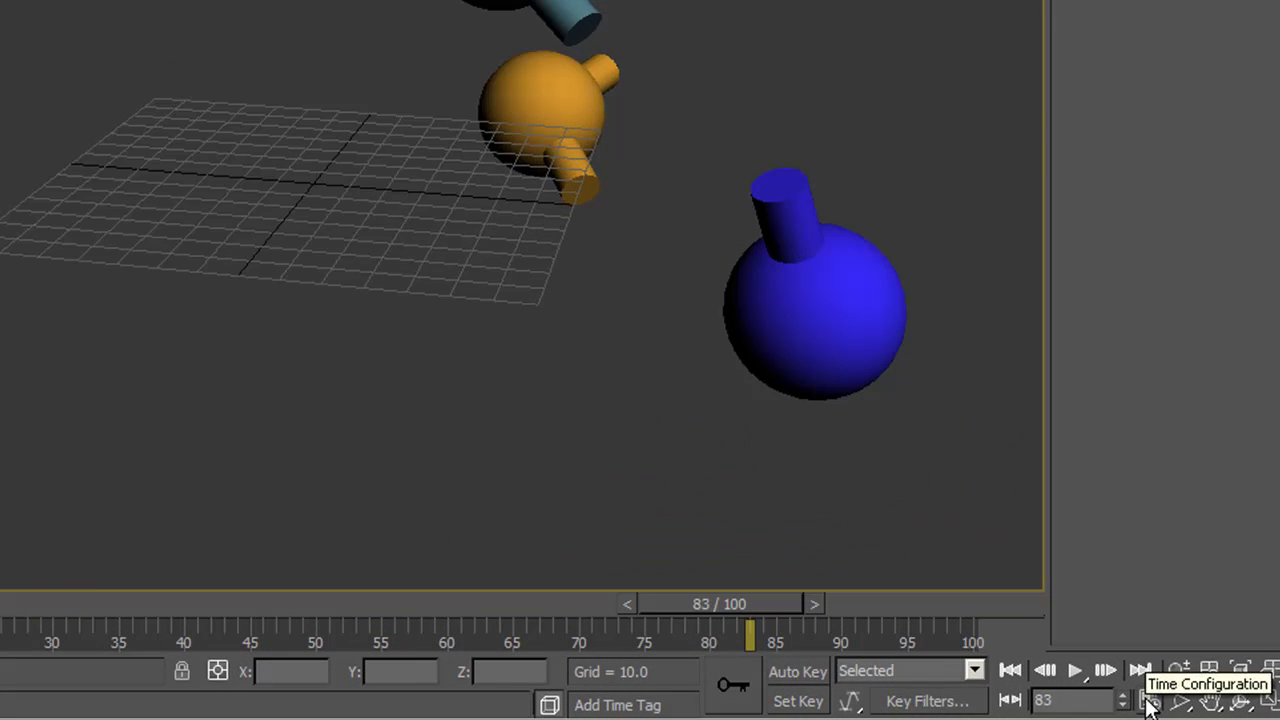
Extend the scene's animation by setting the frame count to 301 in the time configuration
{"action": "left_click", "coordinate": [1036, 710]}
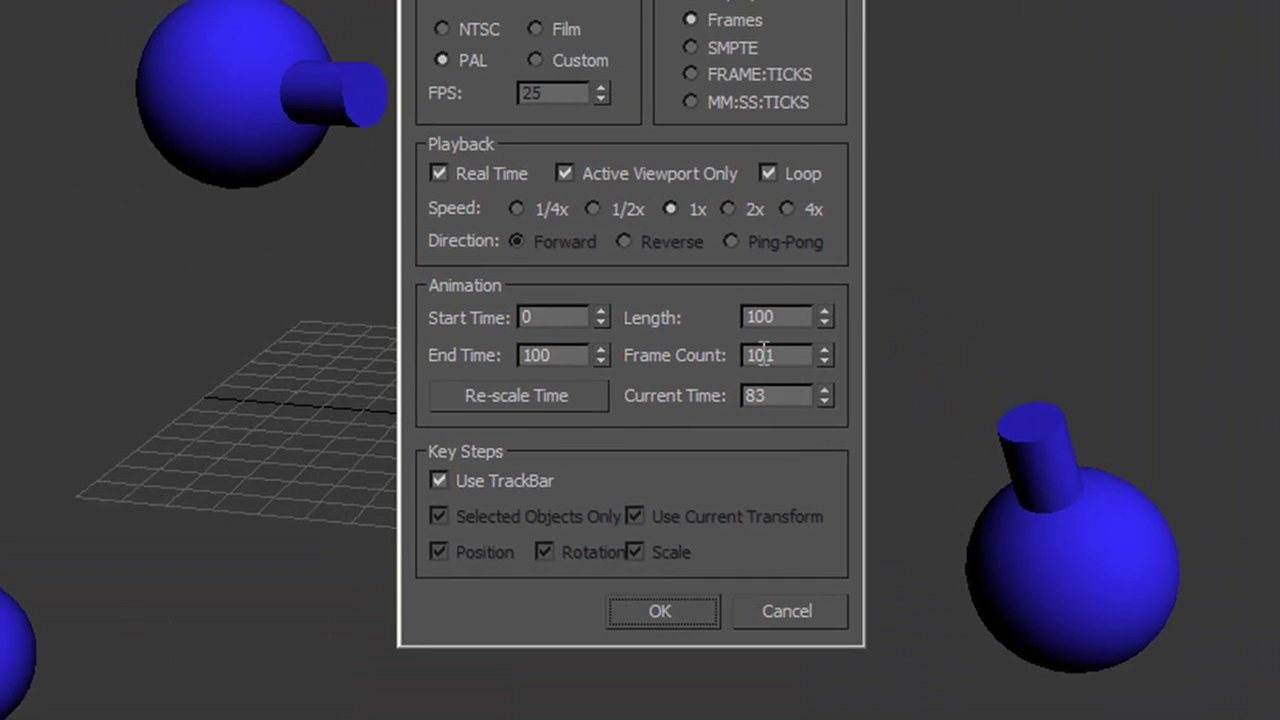
{"action": "left_click_drag", "start_coordinate": [752, 355], "coordinate": [735, 360]}
{"action": "type", "text": "3"}
{"action": "left_click", "coordinate": [660, 612]}
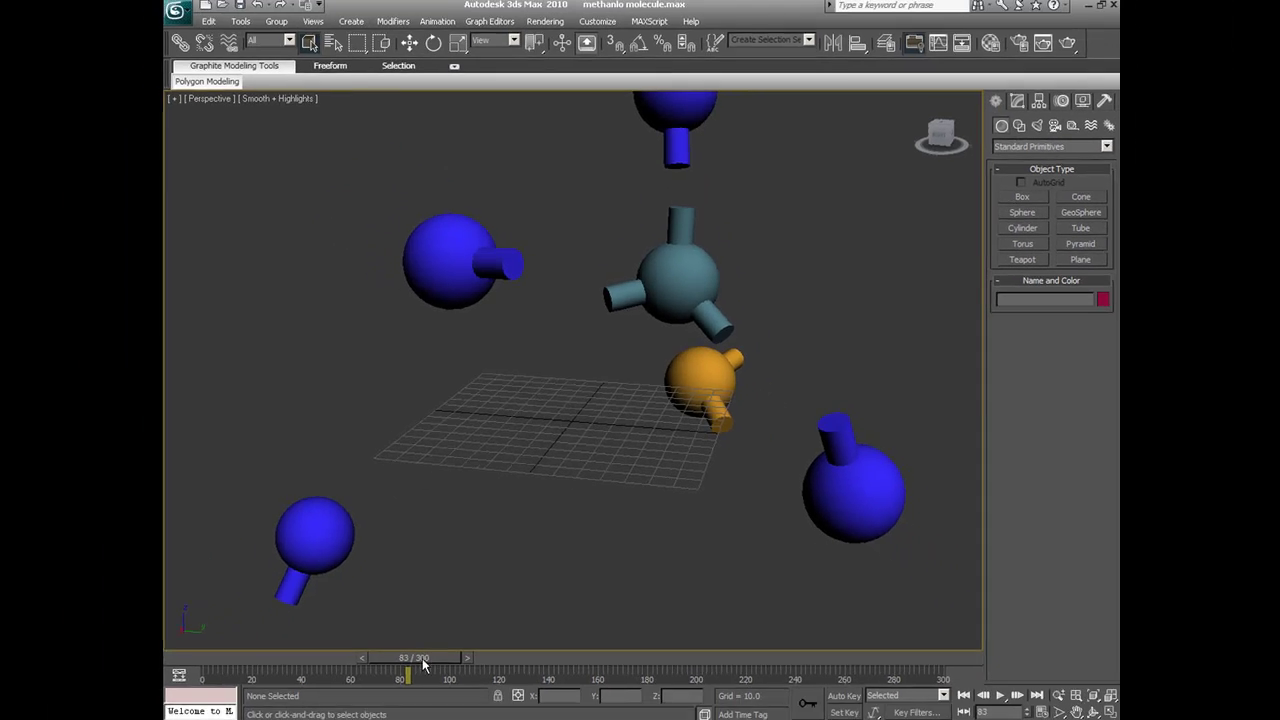
Go to frame 100 and combine all six separated atom pieces into one group with the default name
{"action": "left_click_drag", "start_coordinate": [410, 660], "coordinate": [462, 654]}
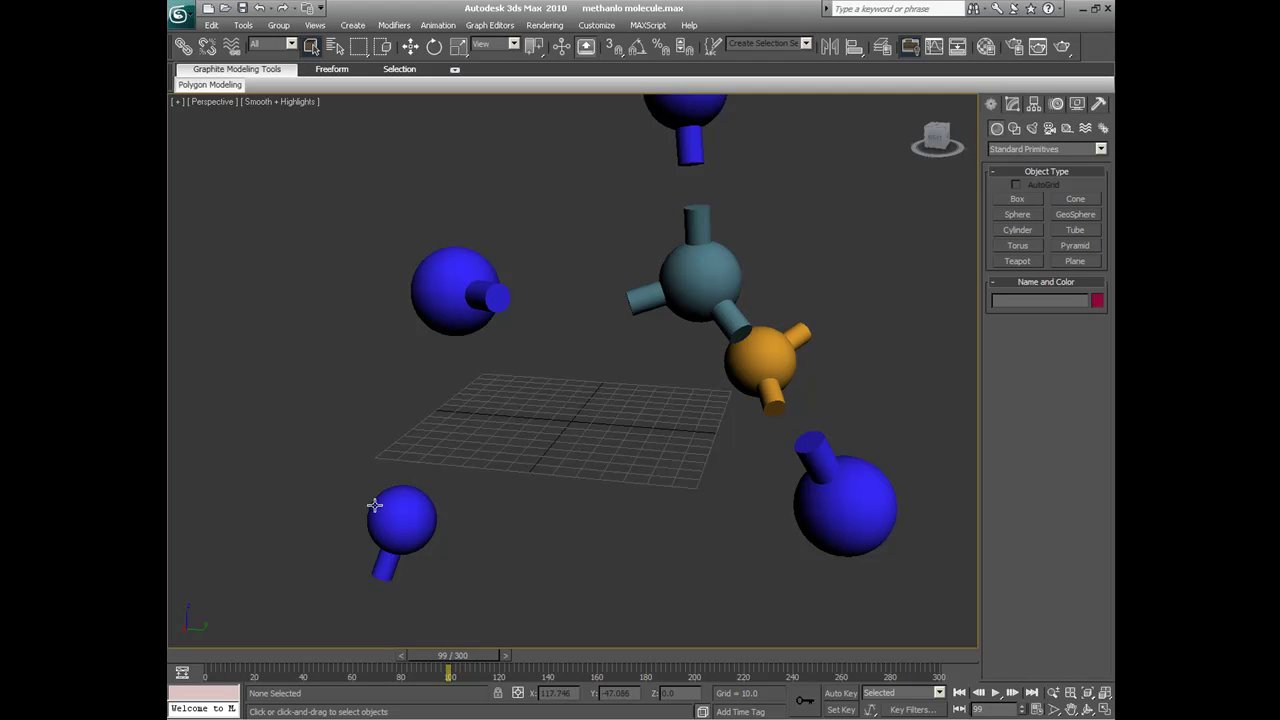
{"action": "left_click_drag", "start_coordinate": [312, 622], "coordinate": [914, 102]}
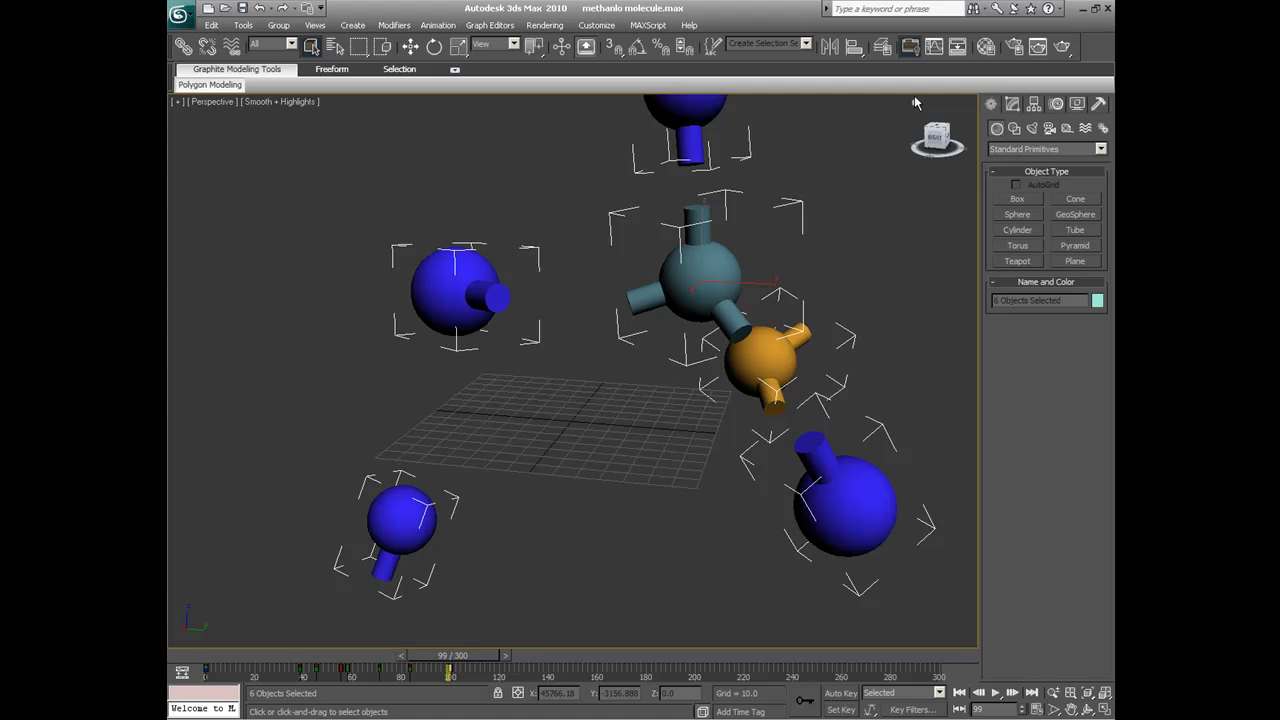
{"action": "left_click", "coordinate": [506, 656]}
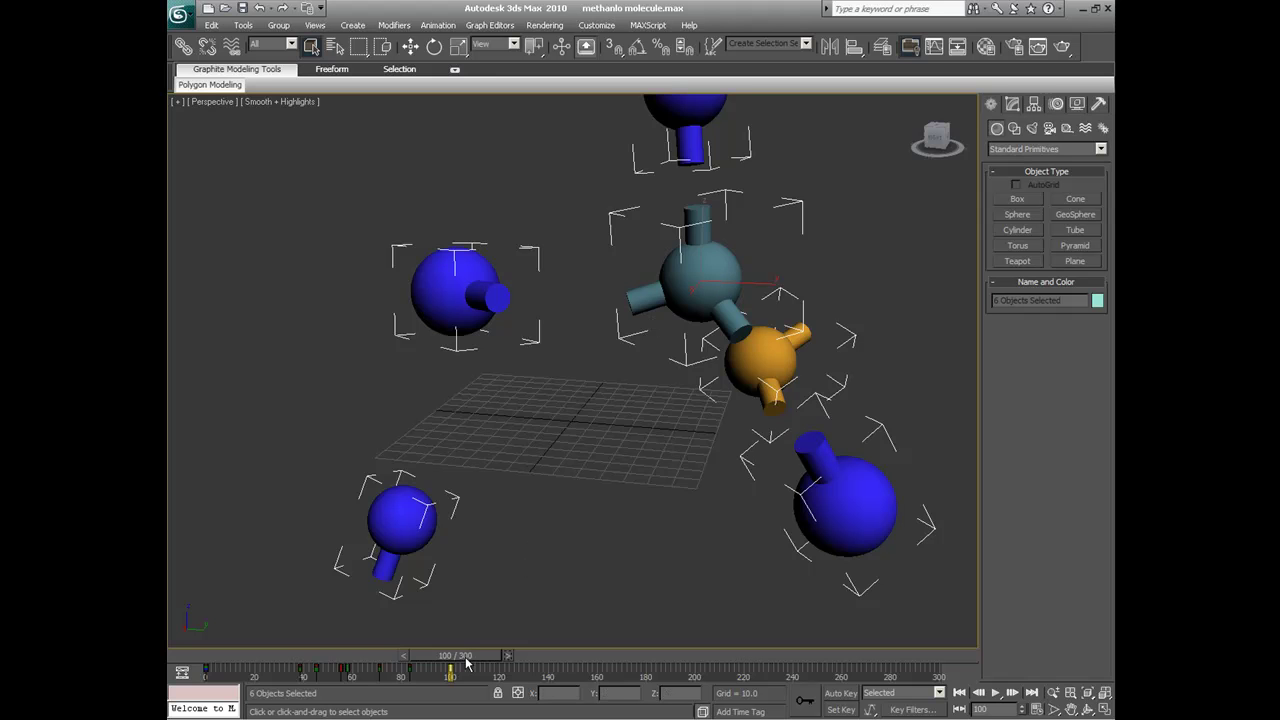
{"action": "mouse_move", "coordinate": [455, 655]}
{"action": "left_mouse_down"}
{"action": "mouse_move", "coordinate": [268, 654]}
{"action": "mouse_move", "coordinate": [464, 640]}
{"action": "left_mouse_up"}
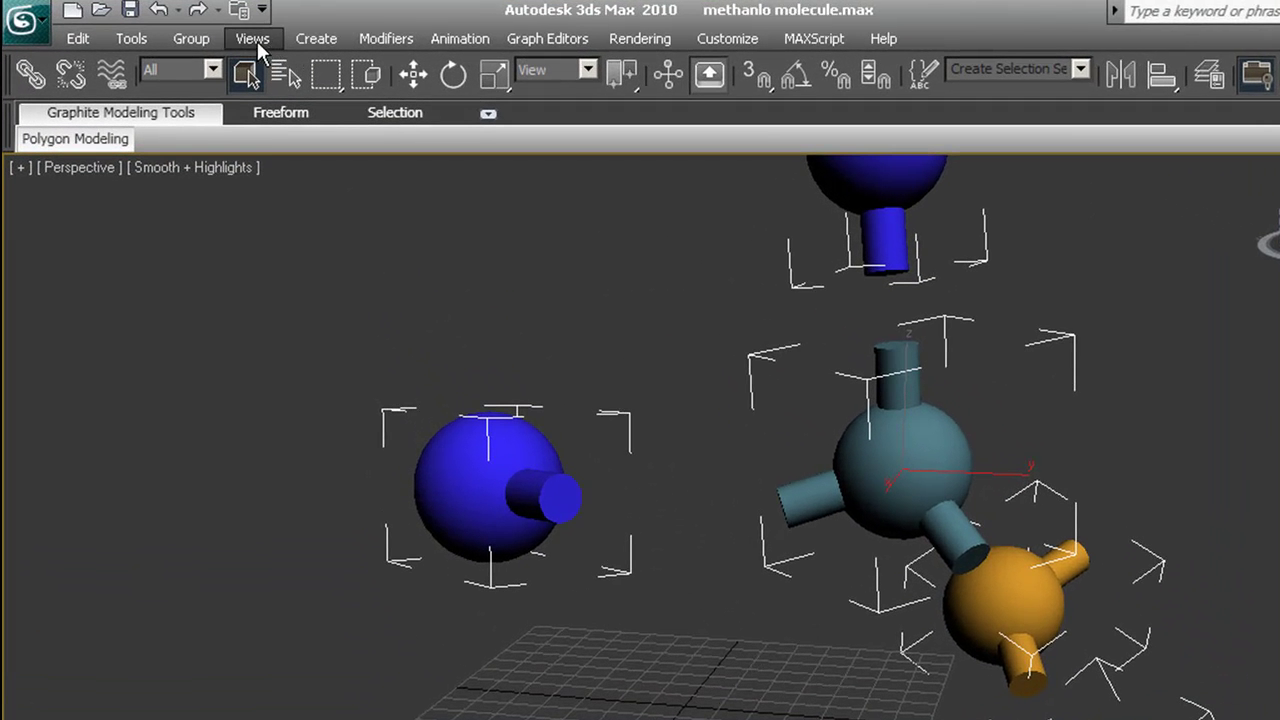
{"action": "left_click", "coordinate": [193, 48]}
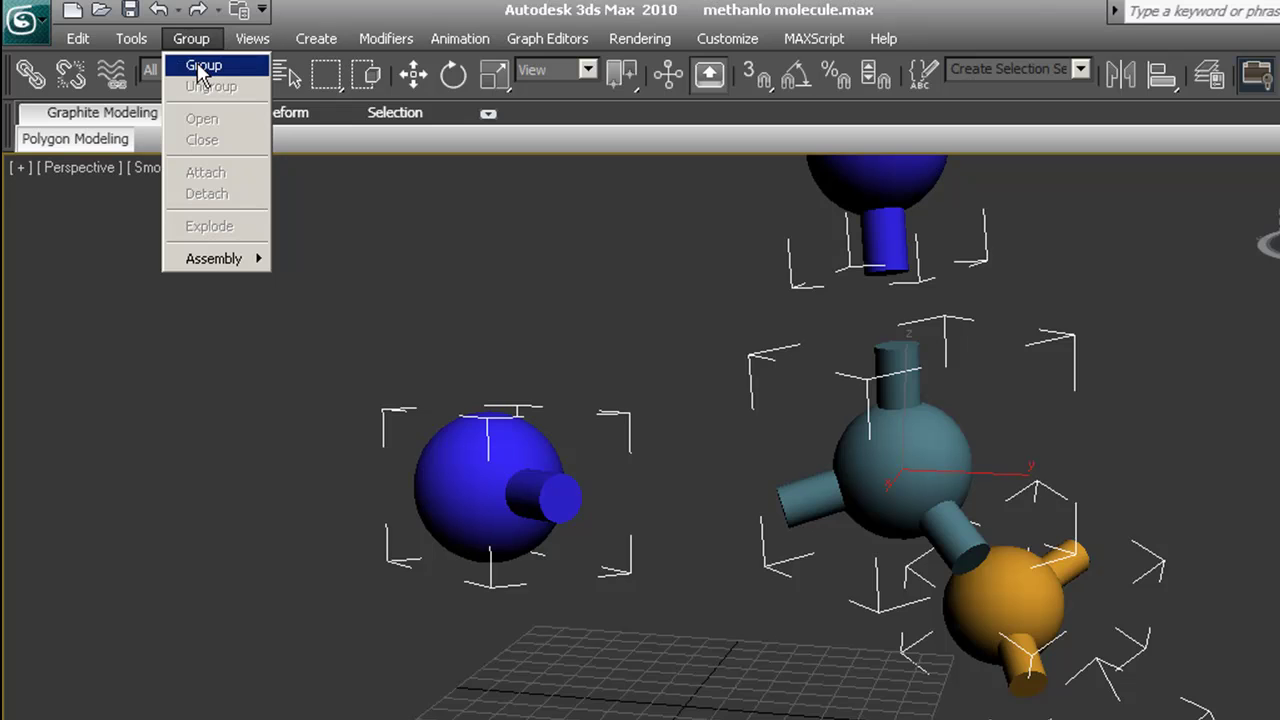
{"action": "left_click", "coordinate": [201, 66]}
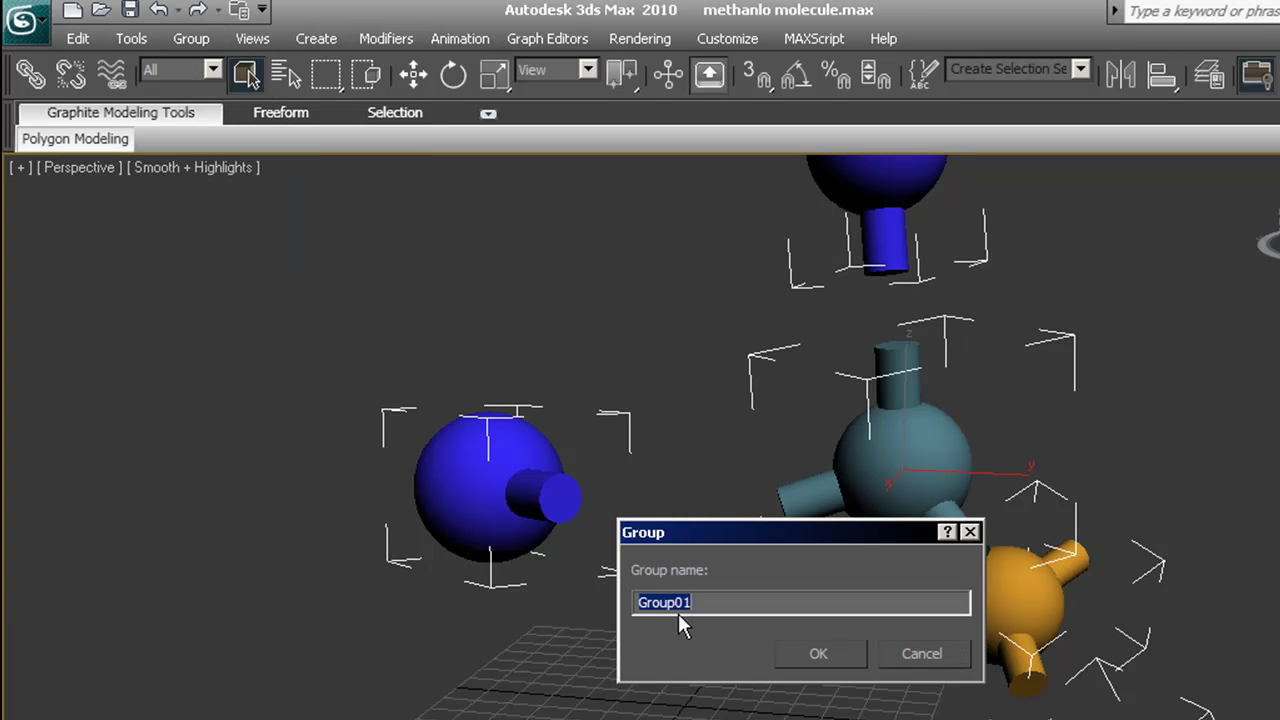
{"action": "left_click", "coordinate": [803, 653]}
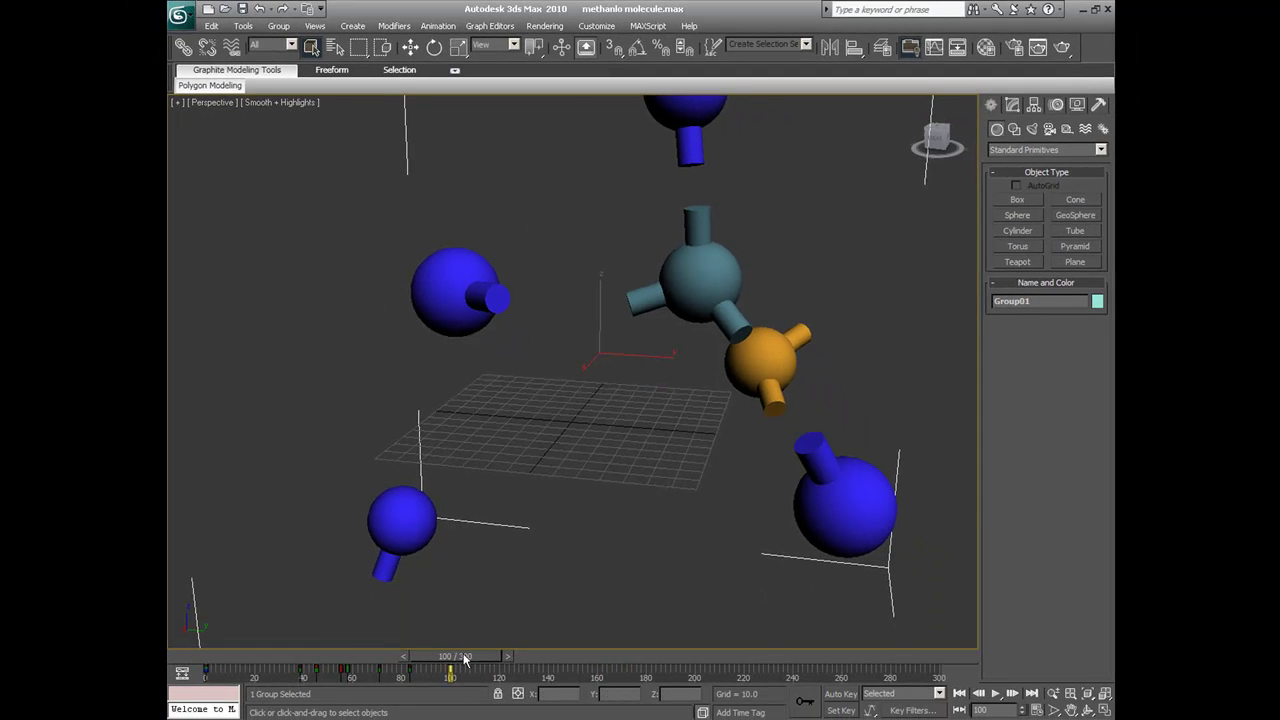
Clone the atom group in place at frame 100 as a Copy with the suggested name
{"action": "left_click_drag", "start_coordinate": [464, 660], "coordinate": [463, 630]}
{"action": "left_click", "coordinate": [410, 46]}
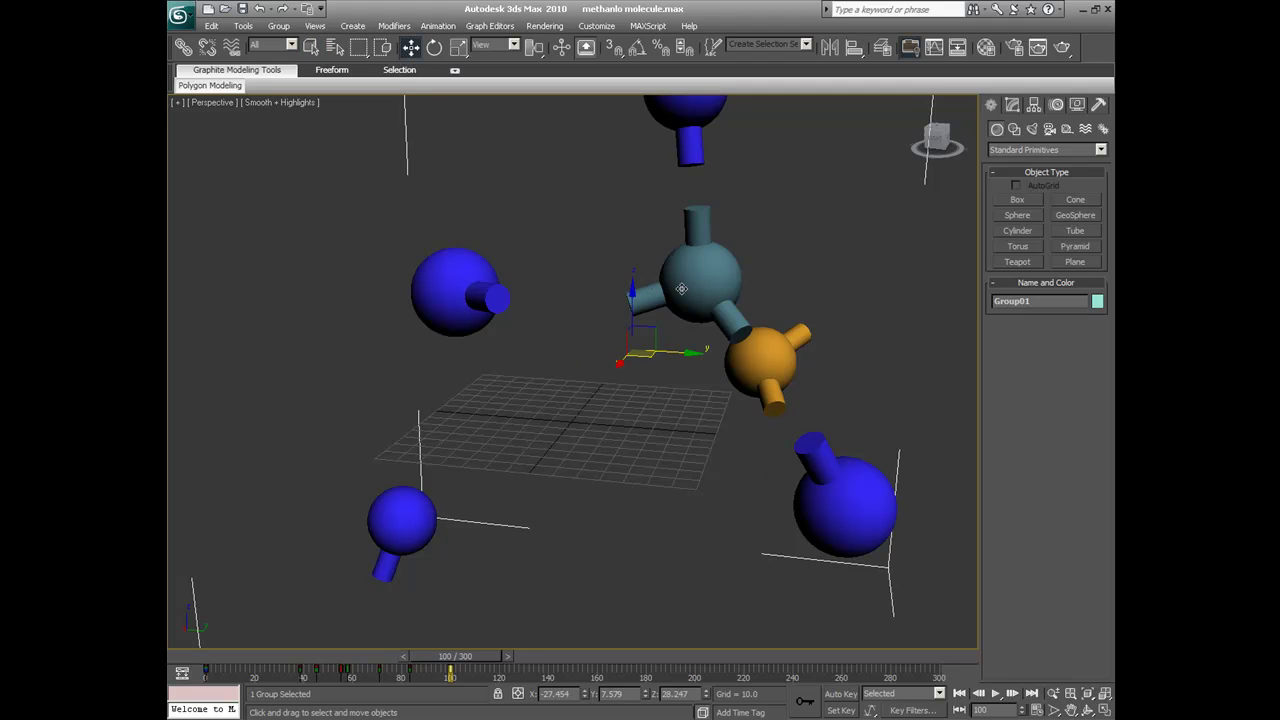
{"action": "left_click", "coordinate": [211, 28]}
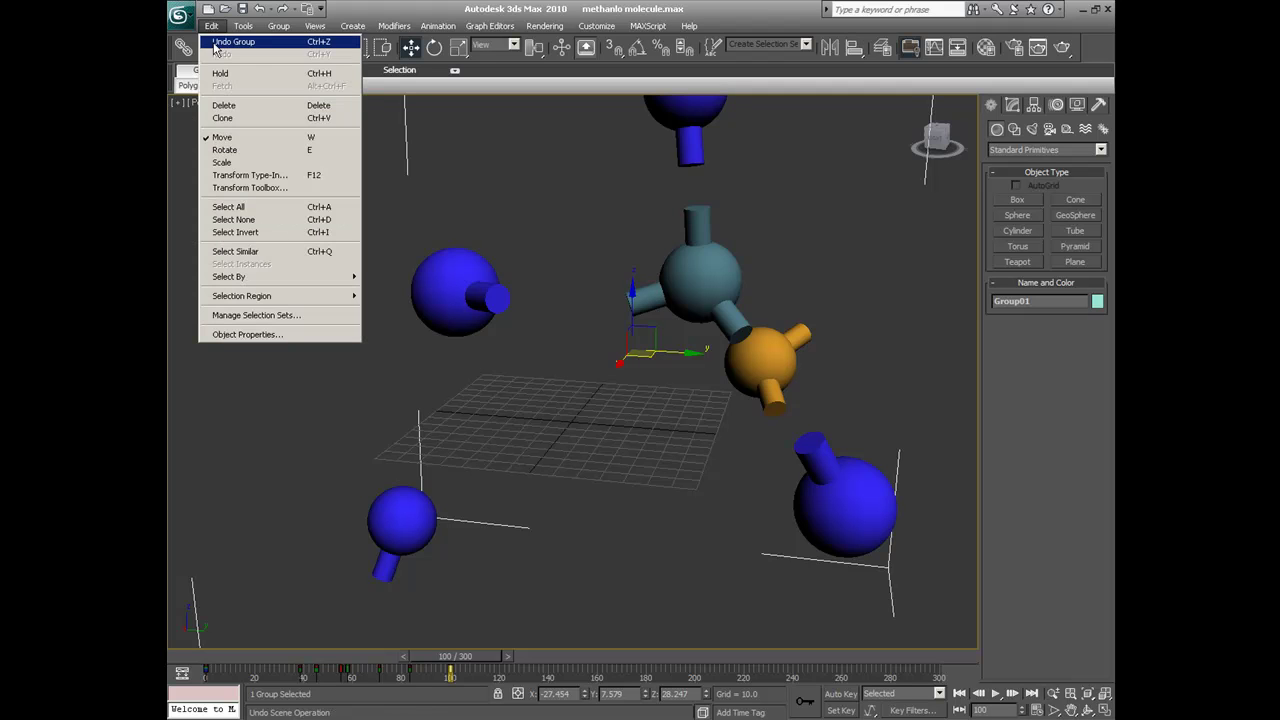
{"action": "left_click", "coordinate": [223, 119]}
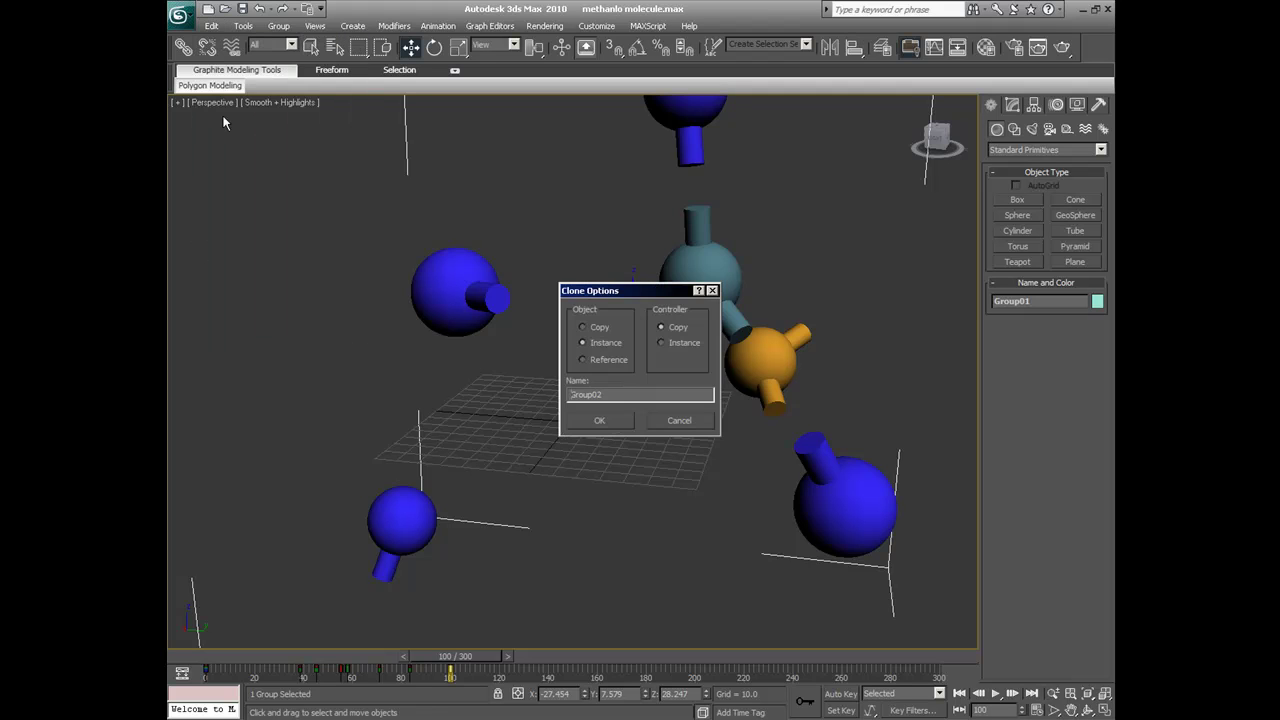
{"action": "left_click", "coordinate": [583, 328]}
{"action": "left_click", "coordinate": [600, 420]}
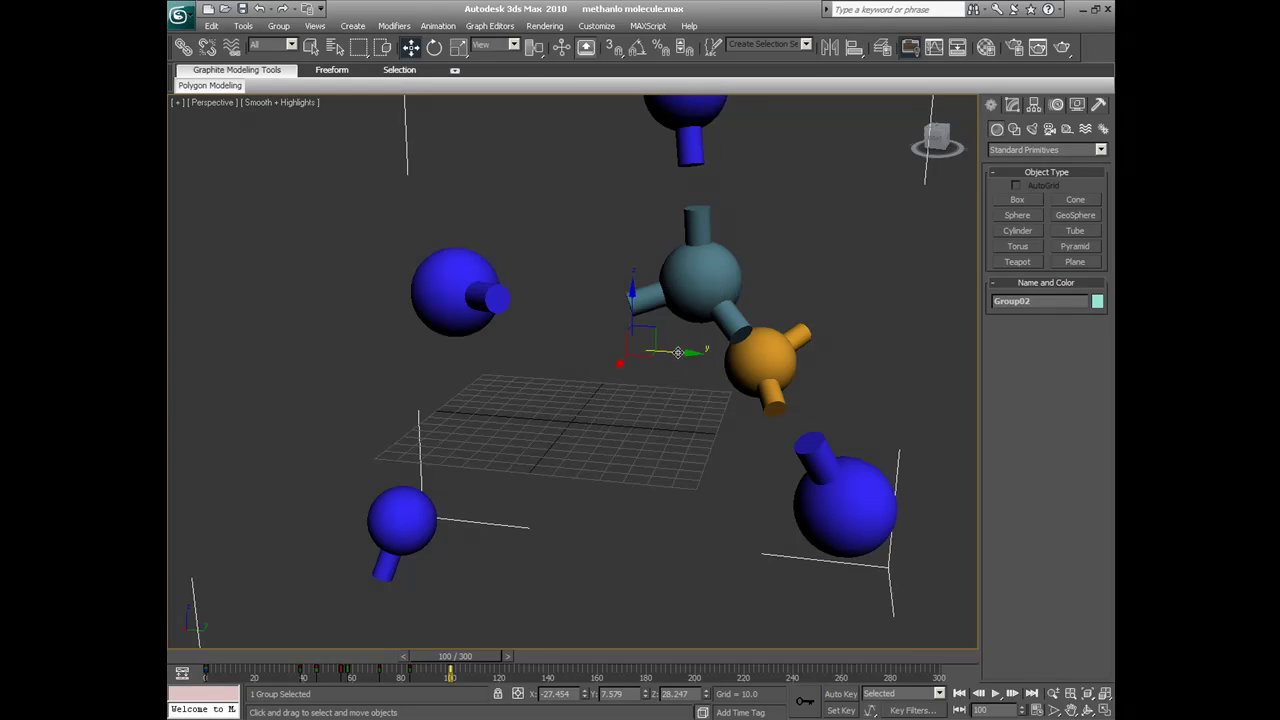
{"action": "mouse_move", "coordinate": [678, 352]}
{"action": "left_mouse_down"}
{"action": "mouse_move", "coordinate": [765, 348]}
{"action": "mouse_move", "coordinate": [680, 350]}
{"action": "mouse_move", "coordinate": [750, 347]}
{"action": "mouse_move", "coordinate": [737, 336]}
{"action": "left_mouse_up"}
{"action": "right_click", "coordinate": [686, 291]}
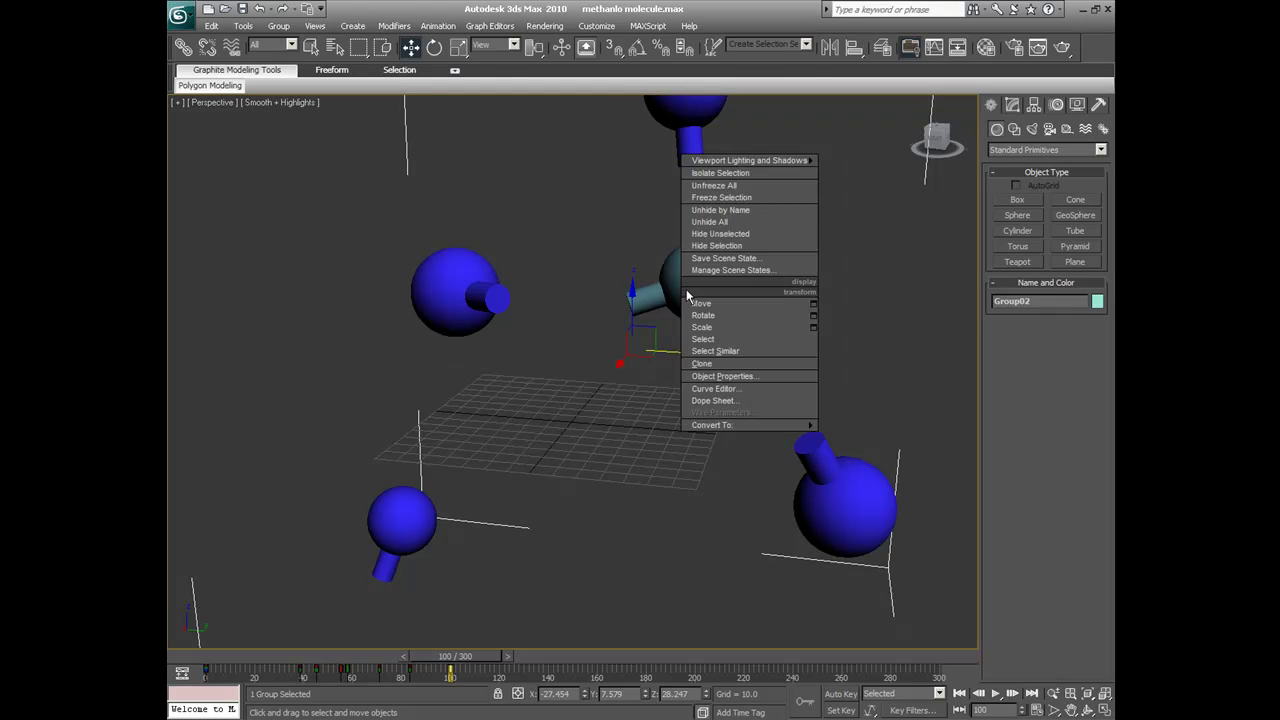
{"action": "left_click", "coordinate": [709, 198]}
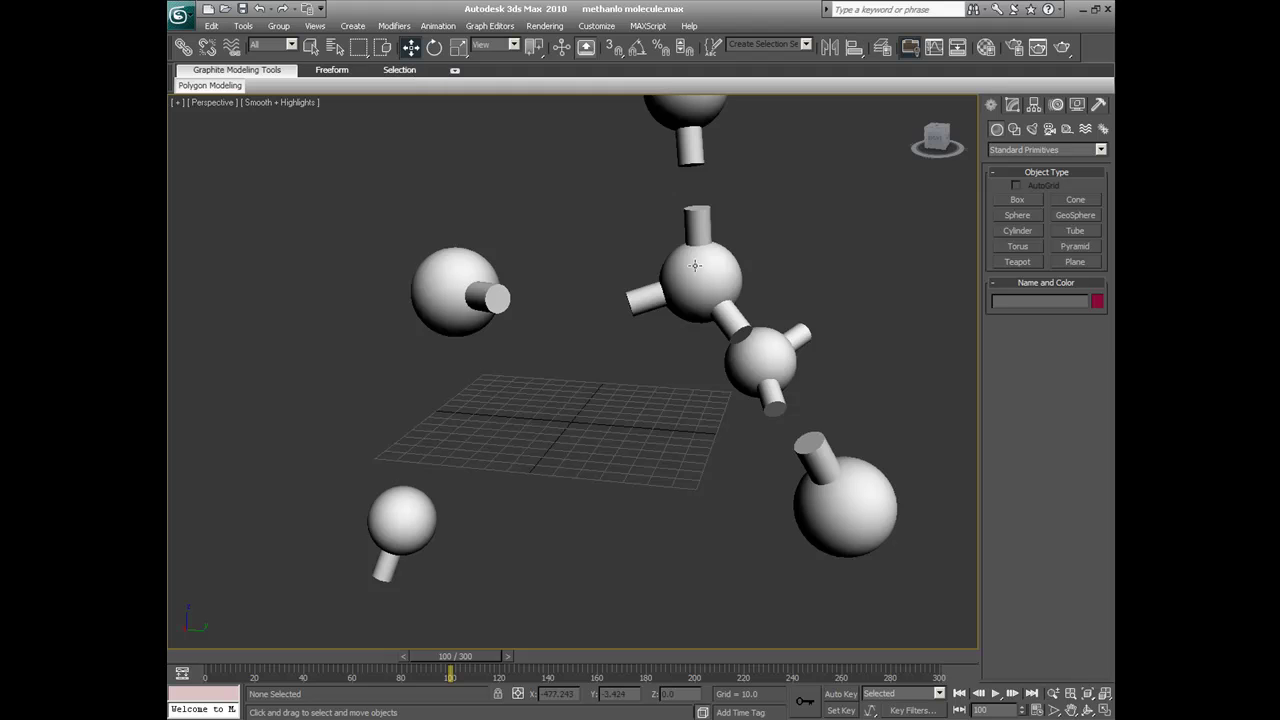
{"action": "right_click", "coordinate": [701, 283]}
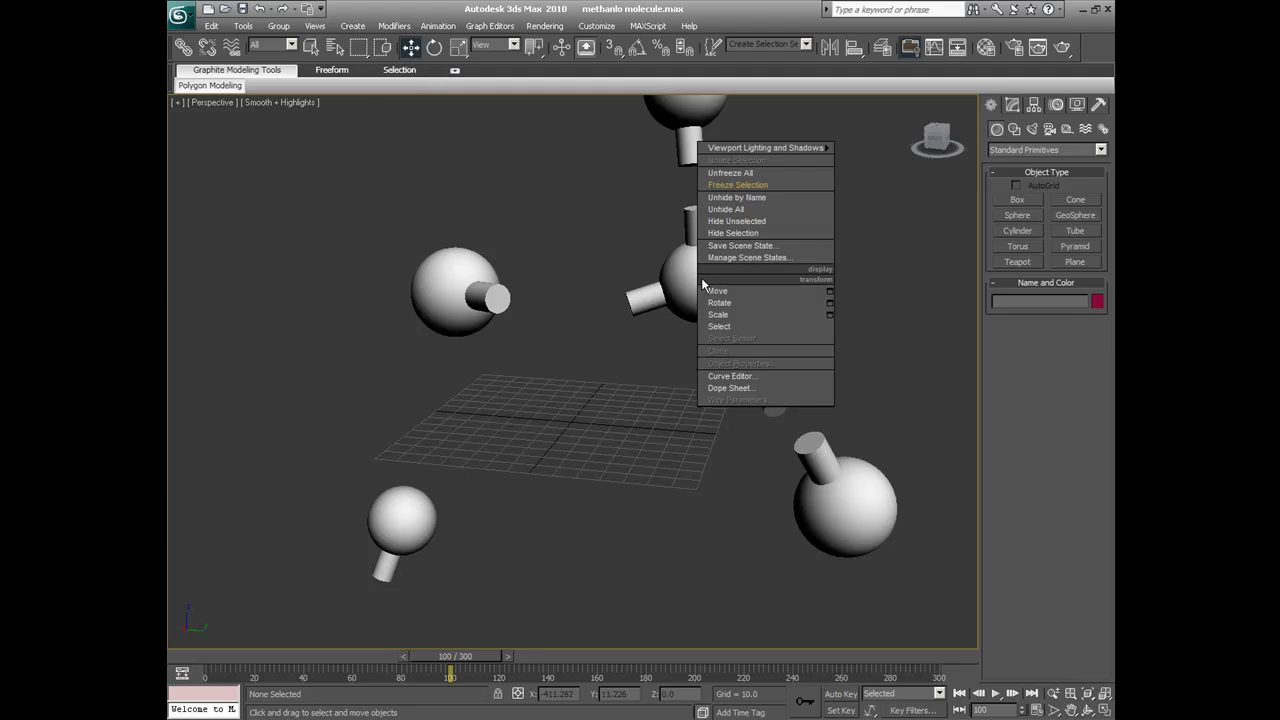
{"action": "left_click", "coordinate": [722, 236]}
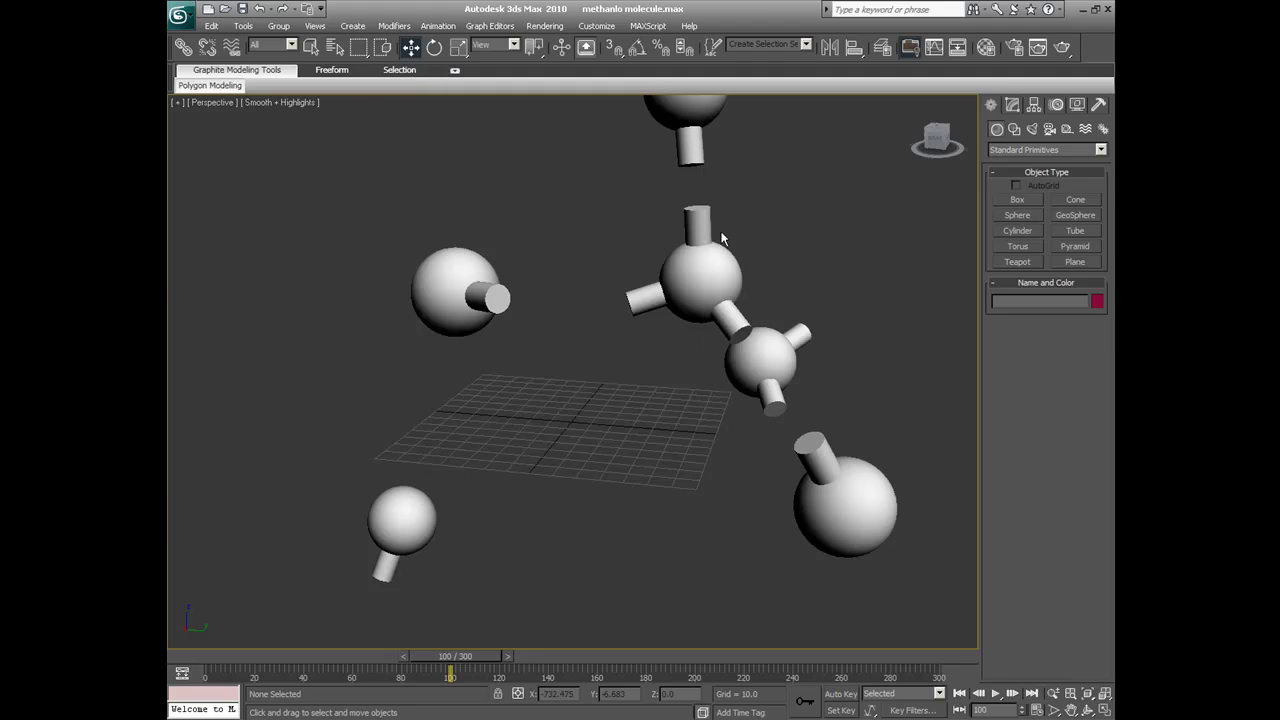
{"action": "right_click", "coordinate": [649, 213]}
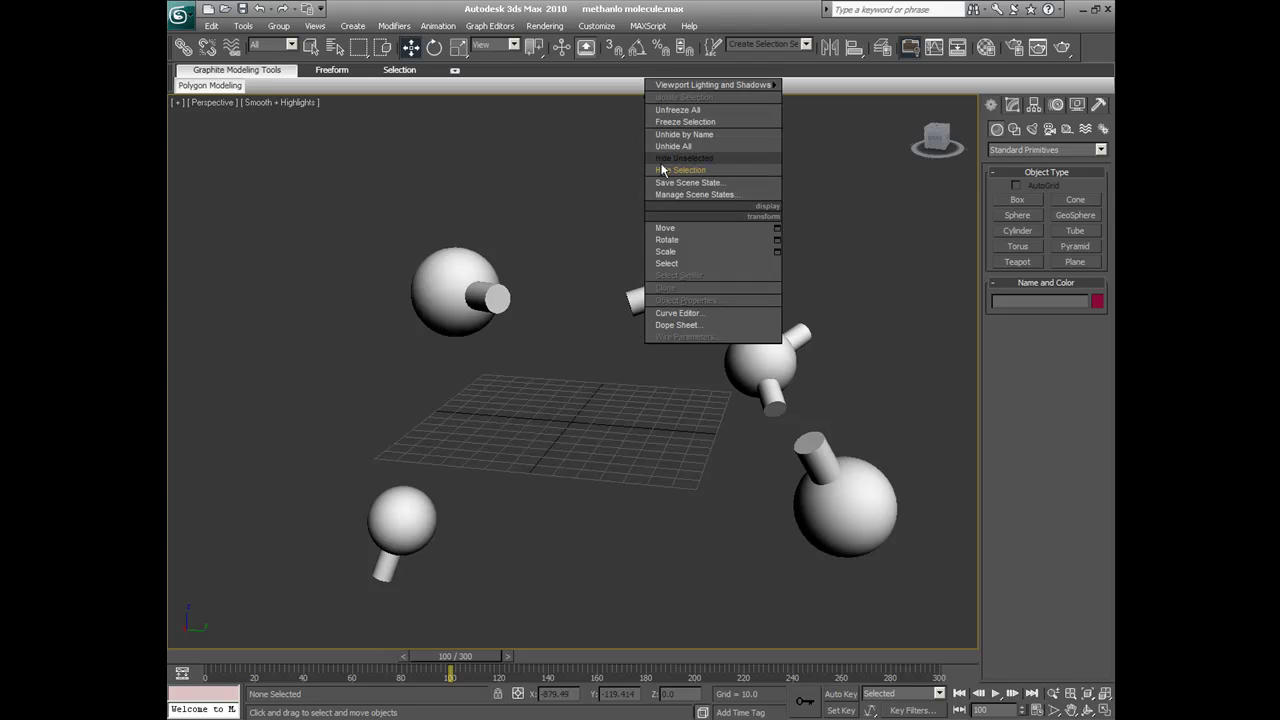
{"action": "left_click", "coordinate": [660, 110]}
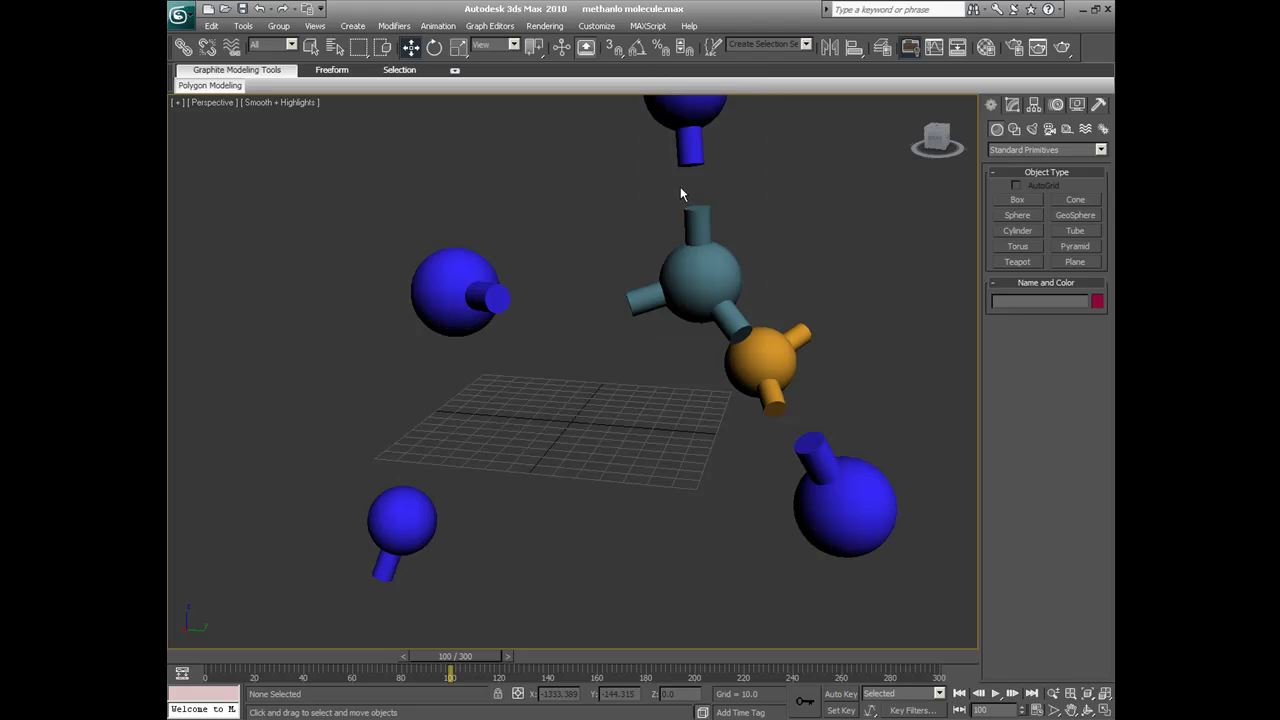
Hide the cloned group, Group02, so that only the original atom group shows in the viewport
{"action": "left_click", "coordinate": [694, 279]}
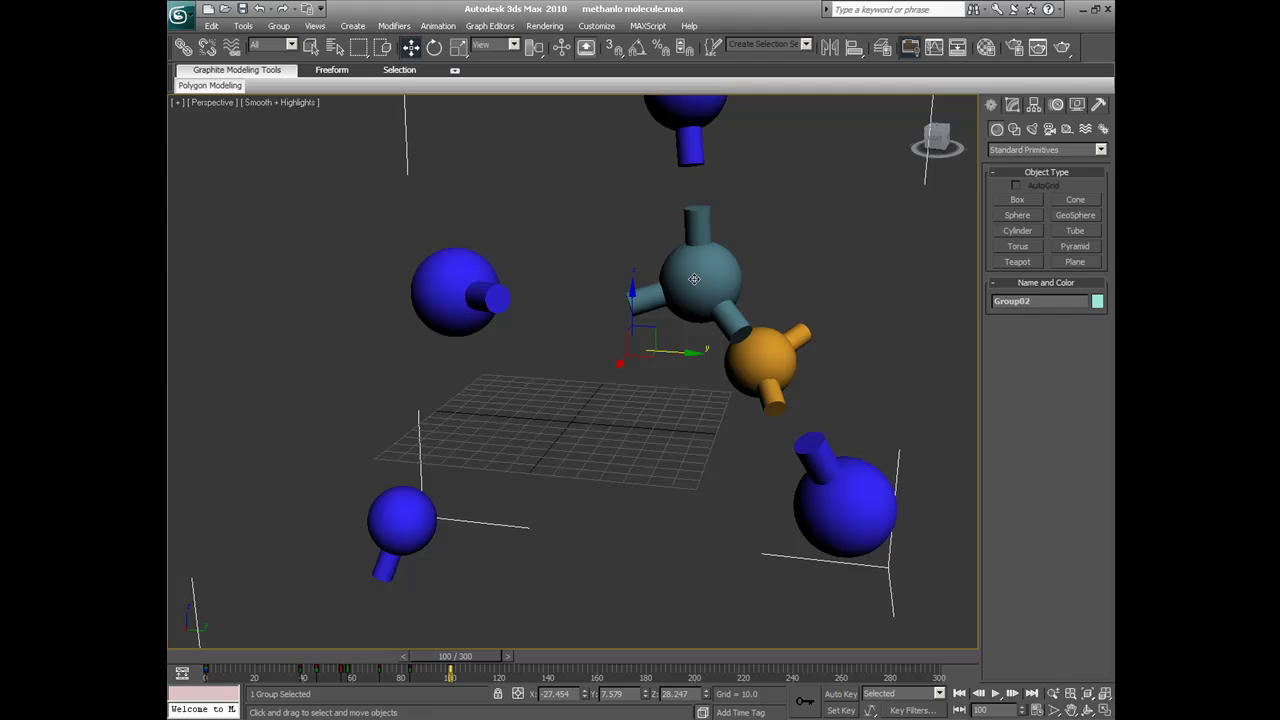
{"action": "left_click", "coordinate": [1012, 104]}
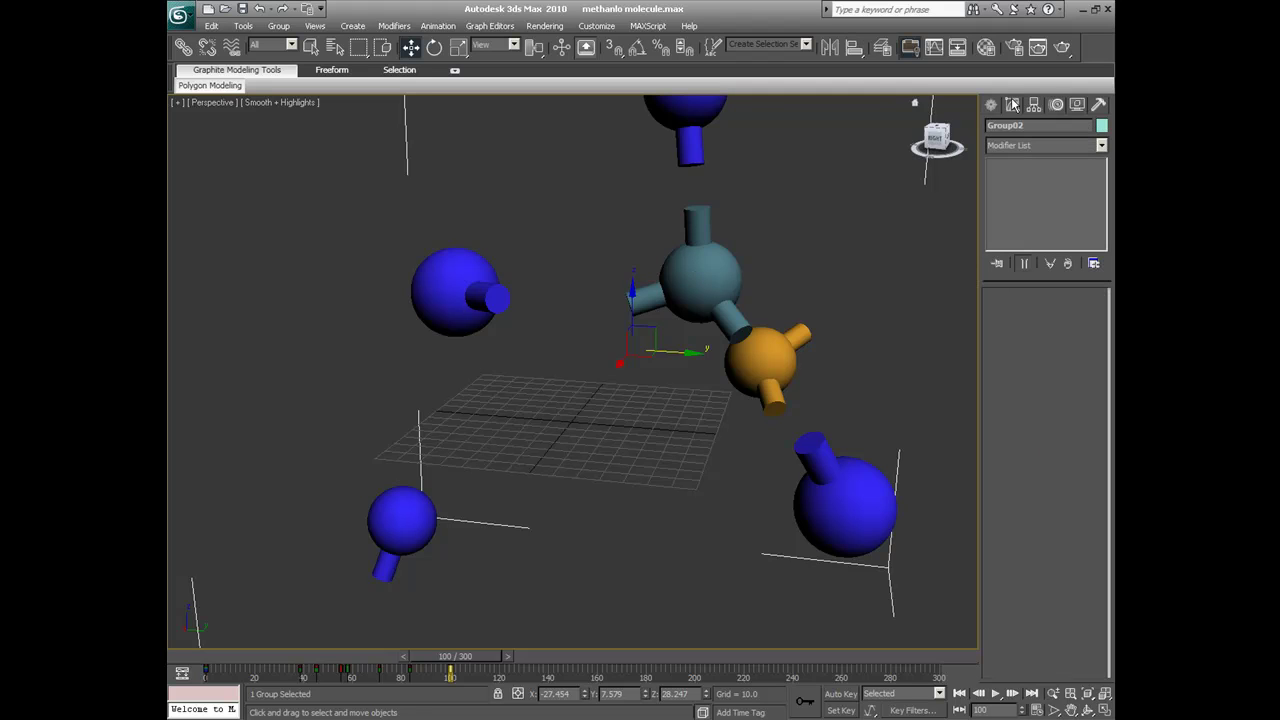
{"action": "right_click", "coordinate": [679, 286]}
{"action": "left_click", "coordinate": [702, 243]}
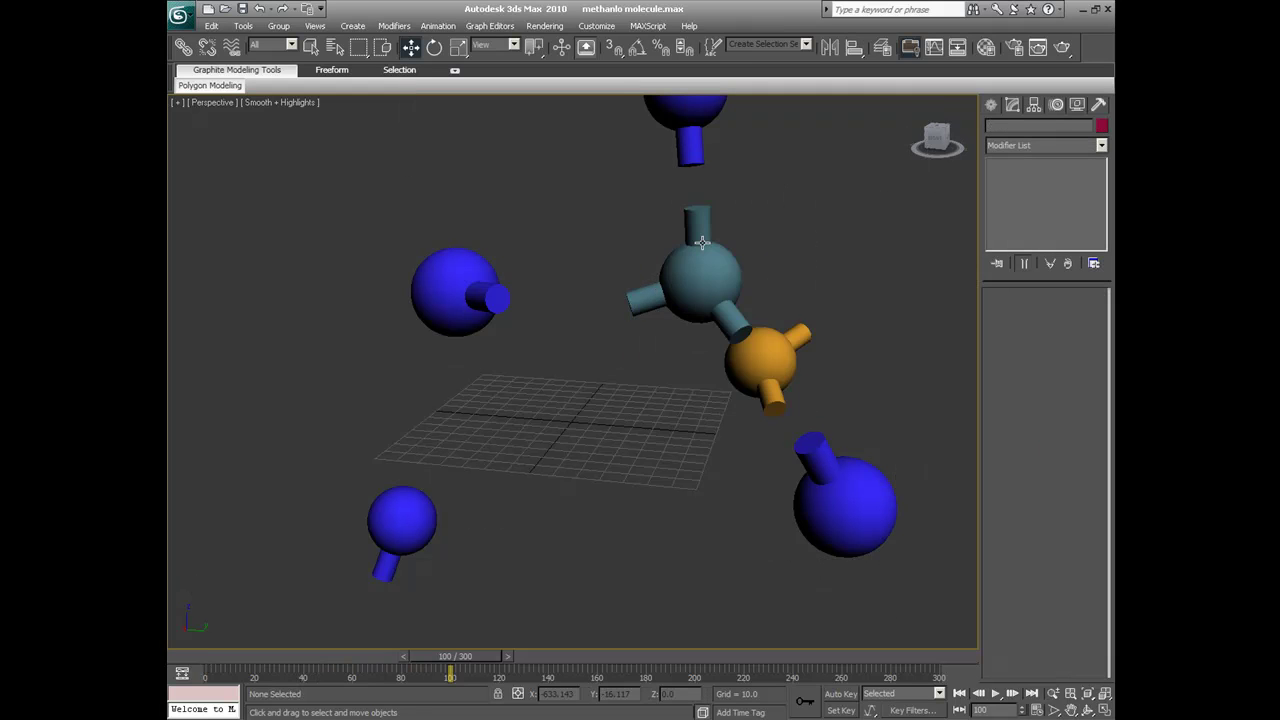
Select the original group, Group01, and bring up its entry in the Track View Dope Sheet
{"action": "left_click", "coordinate": [708, 271]}
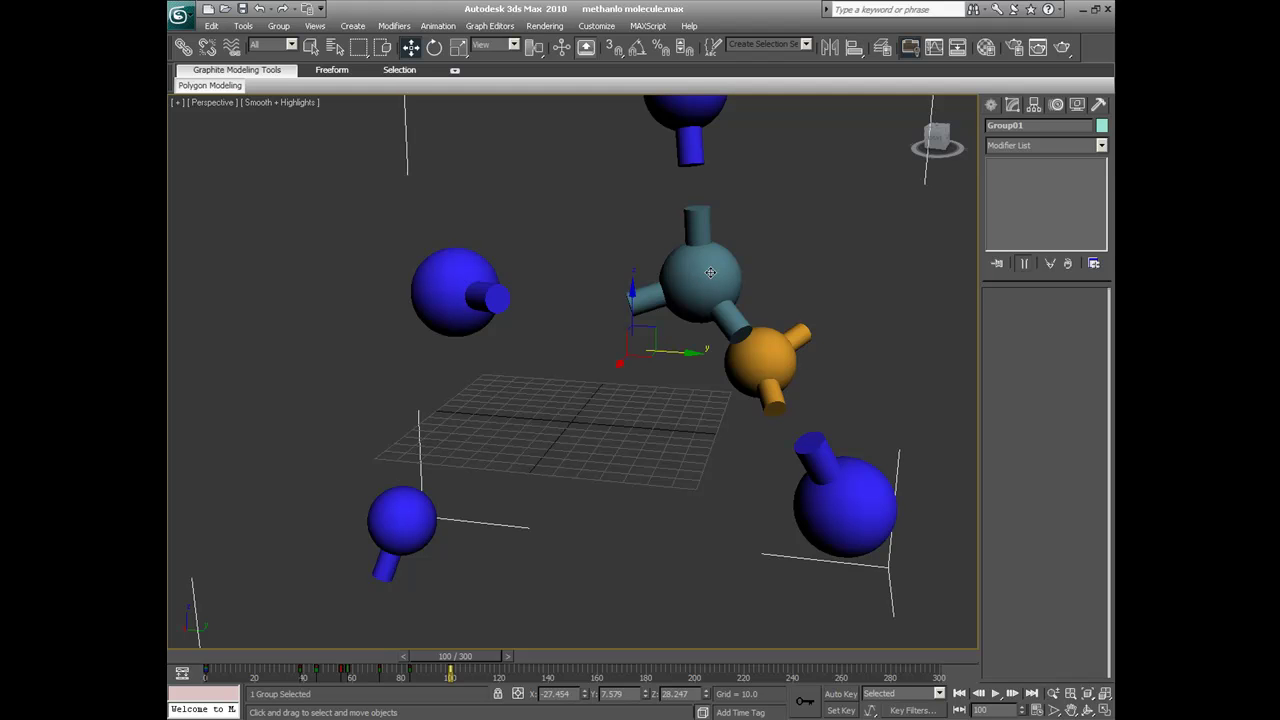
{"action": "mouse_move", "coordinate": [486, 652]}
{"action": "left_mouse_down"}
{"action": "mouse_move", "coordinate": [323, 652]}
{"action": "mouse_move", "coordinate": [487, 651]}
{"action": "left_mouse_up"}
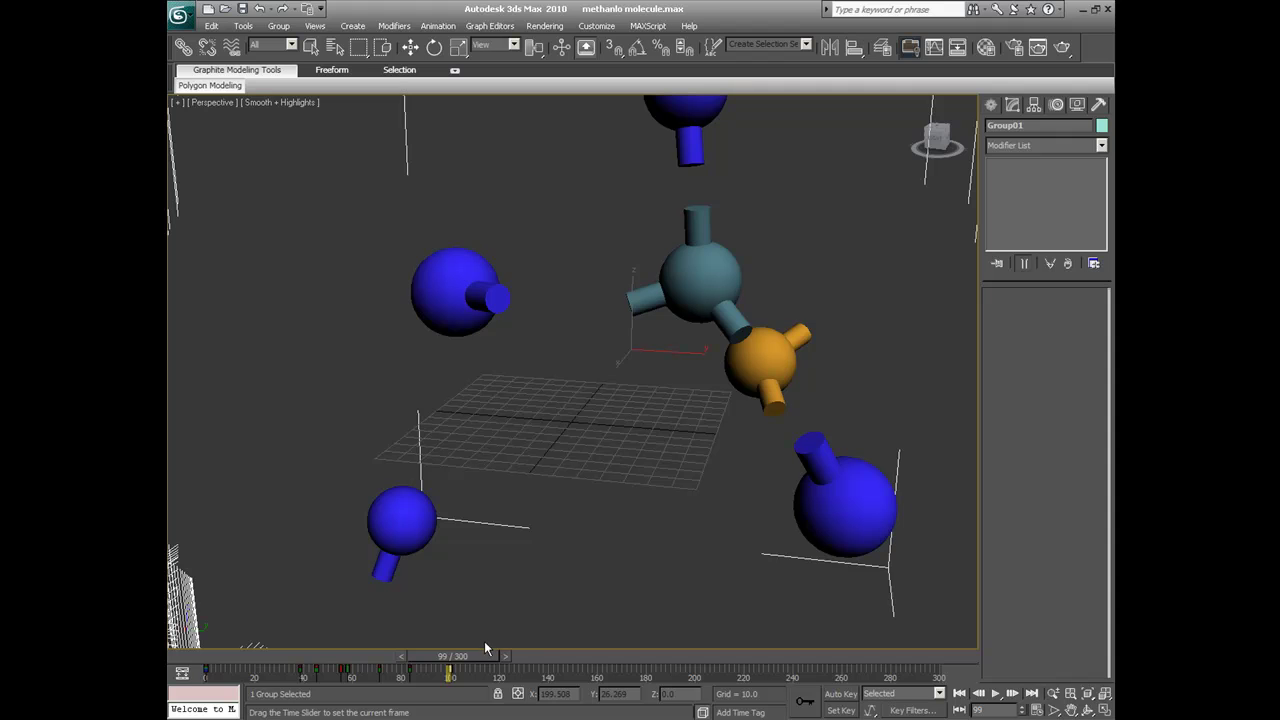
{"action": "key", "text": "w"}
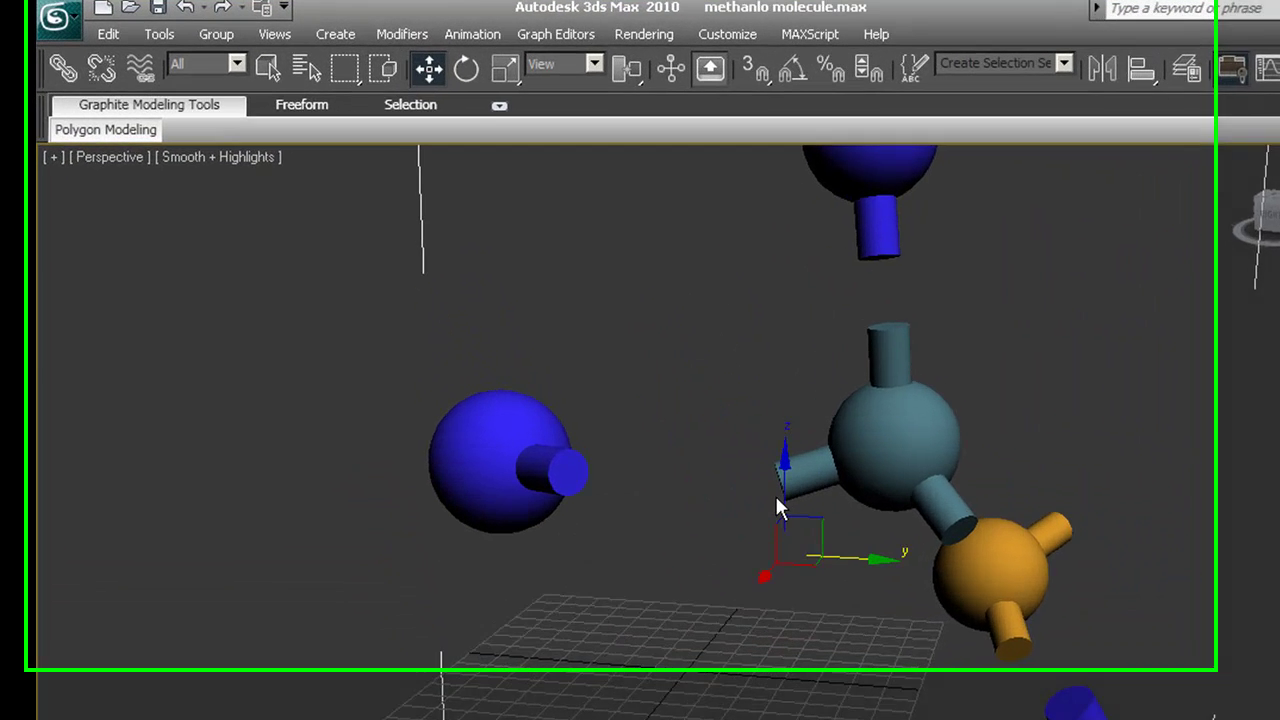
{"action": "left_click", "coordinate": [565, 35]}
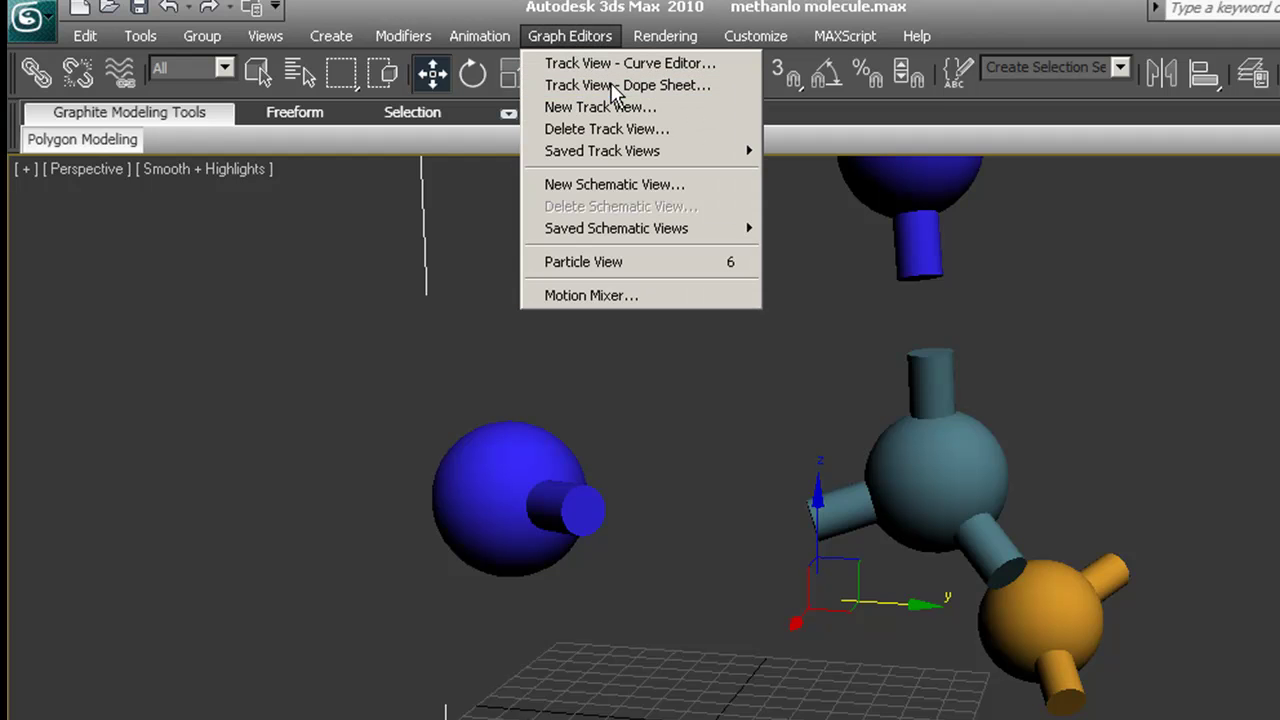
{"action": "left_click", "coordinate": [615, 88]}
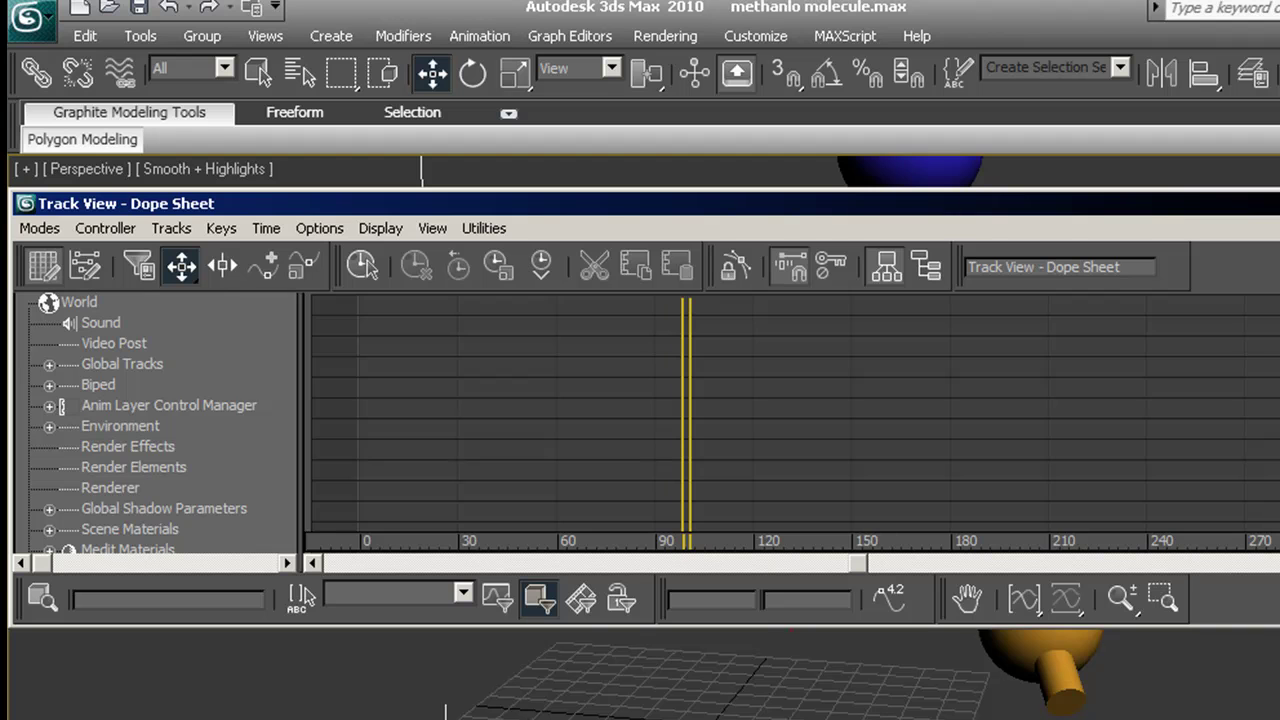
{"action": "scroll", "coordinate": [687, 450], "scroll_direction": "down", "scroll_amount": 8}
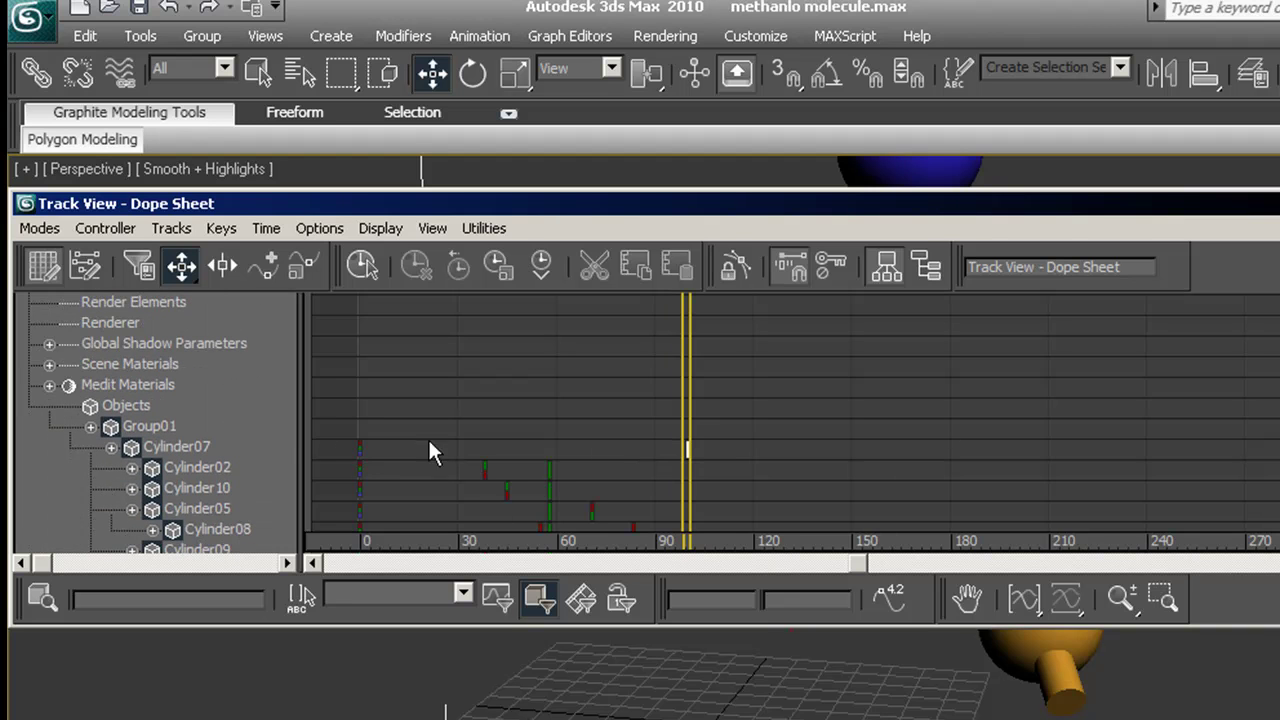
Add a visibility track to Group01 in the Dope Sheet and expand the group's entry to reveal it
{"action": "left_click", "coordinate": [134, 433]}
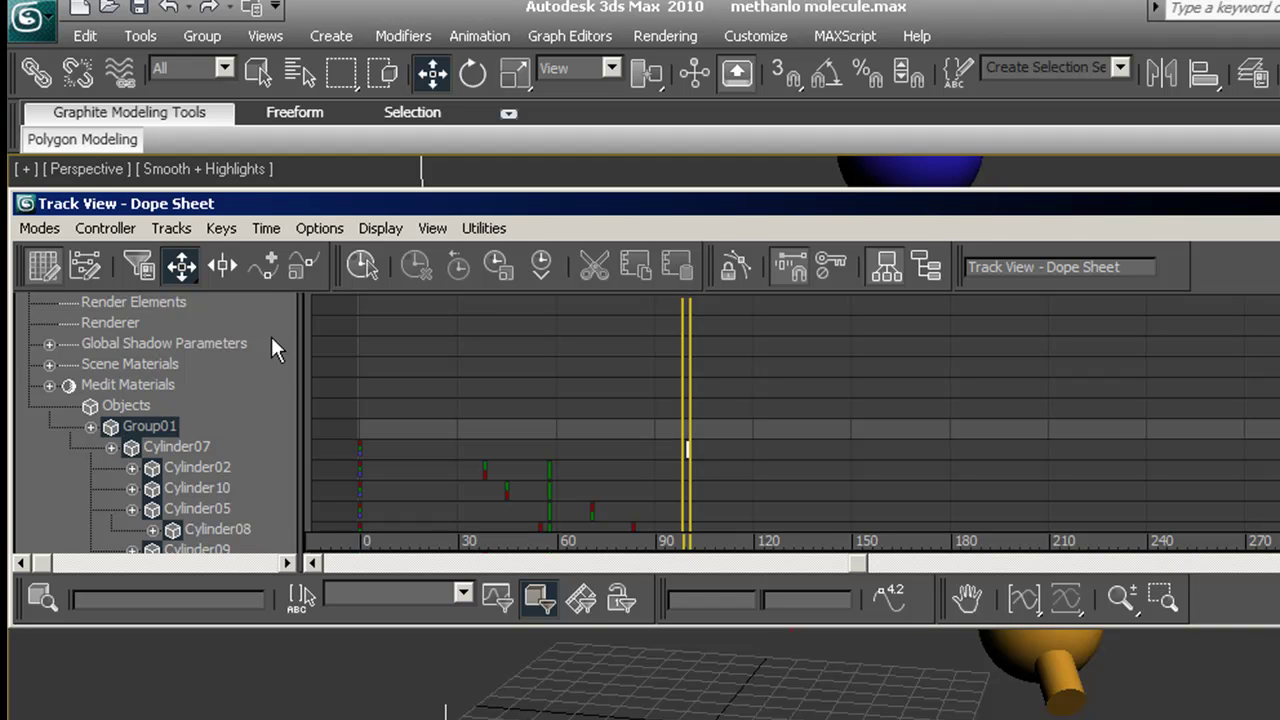
{"action": "left_click", "coordinate": [226, 231]}
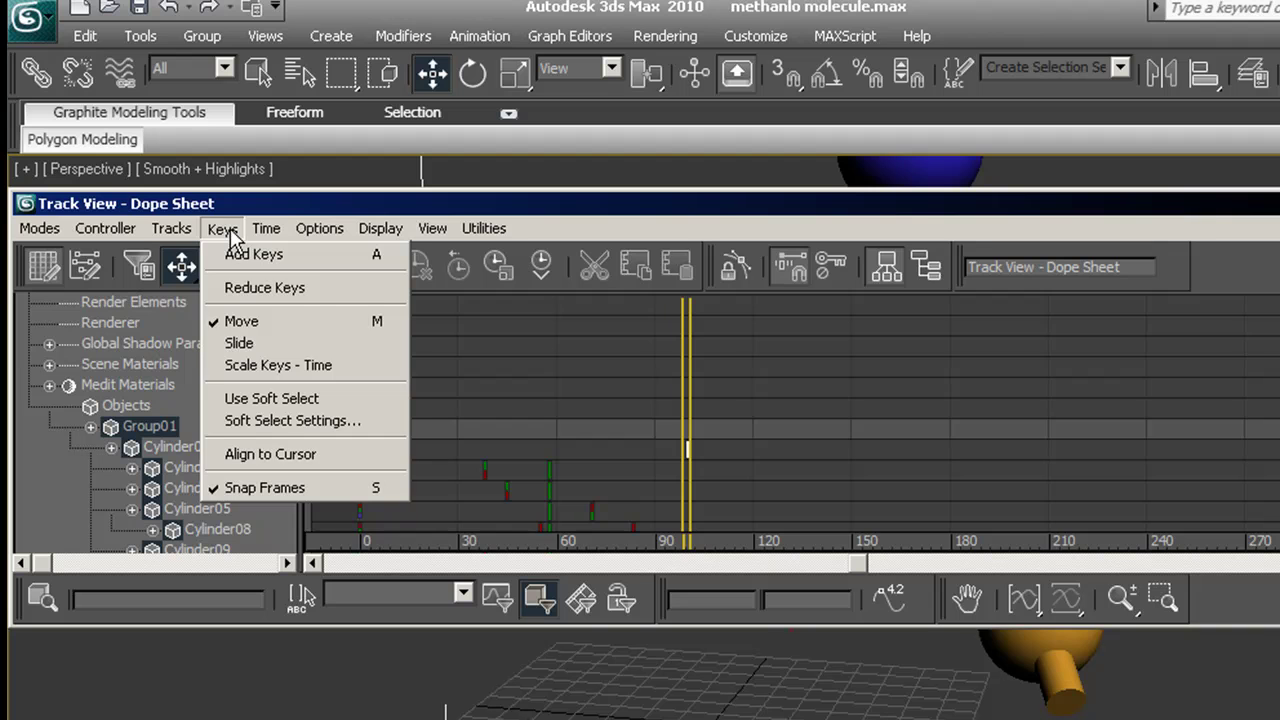
{"action": "mouse_move", "coordinate": [182, 231]}
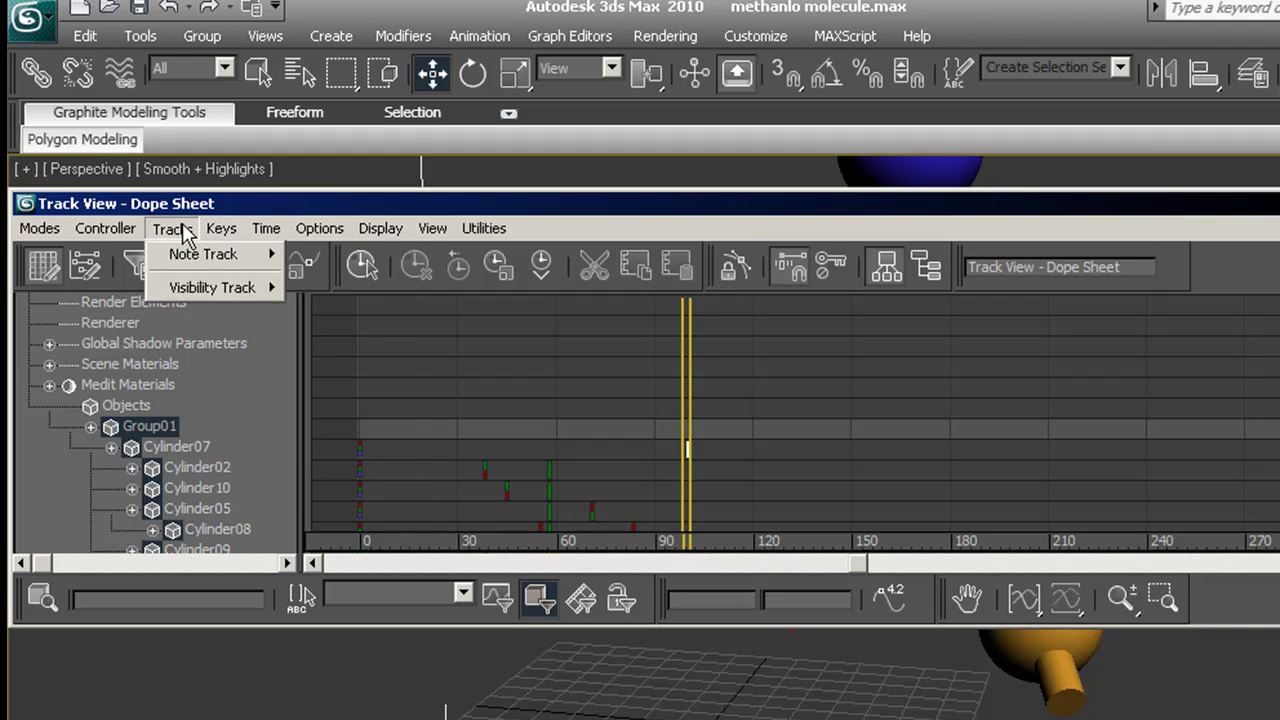
{"action": "mouse_move", "coordinate": [186, 289]}
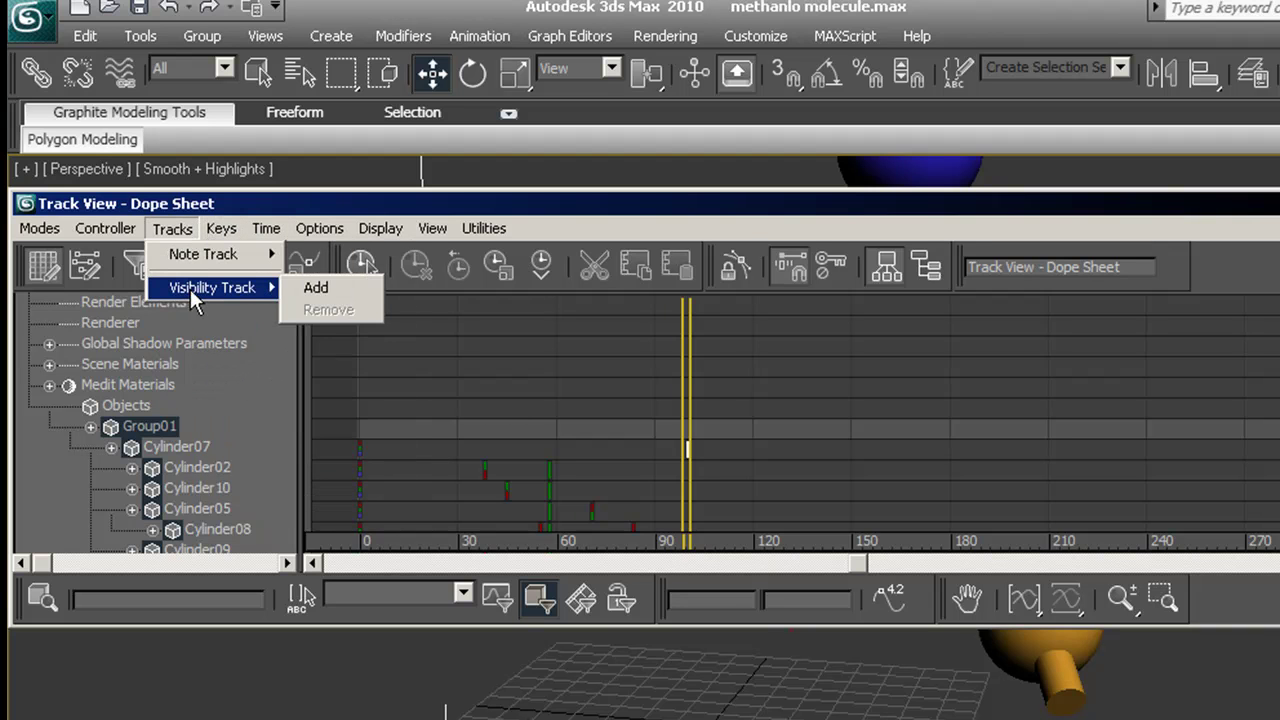
{"action": "left_click", "coordinate": [310, 290]}
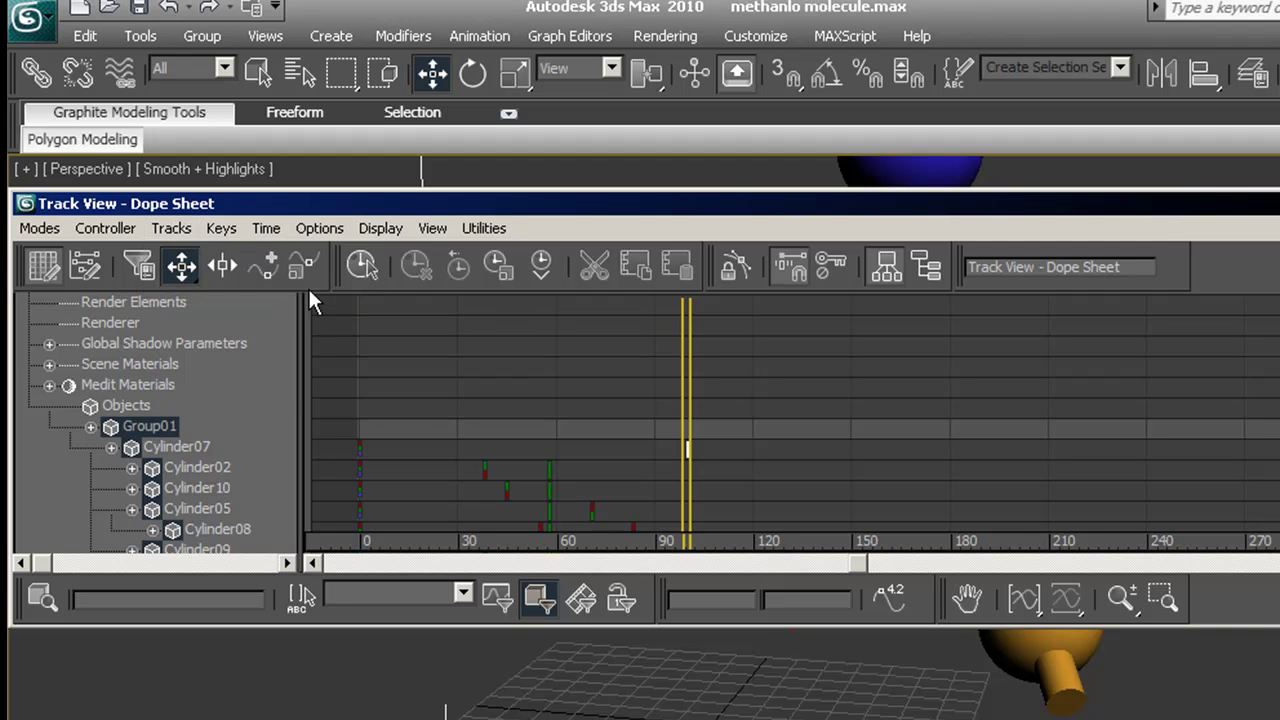
{"action": "left_click", "coordinate": [90, 426]}
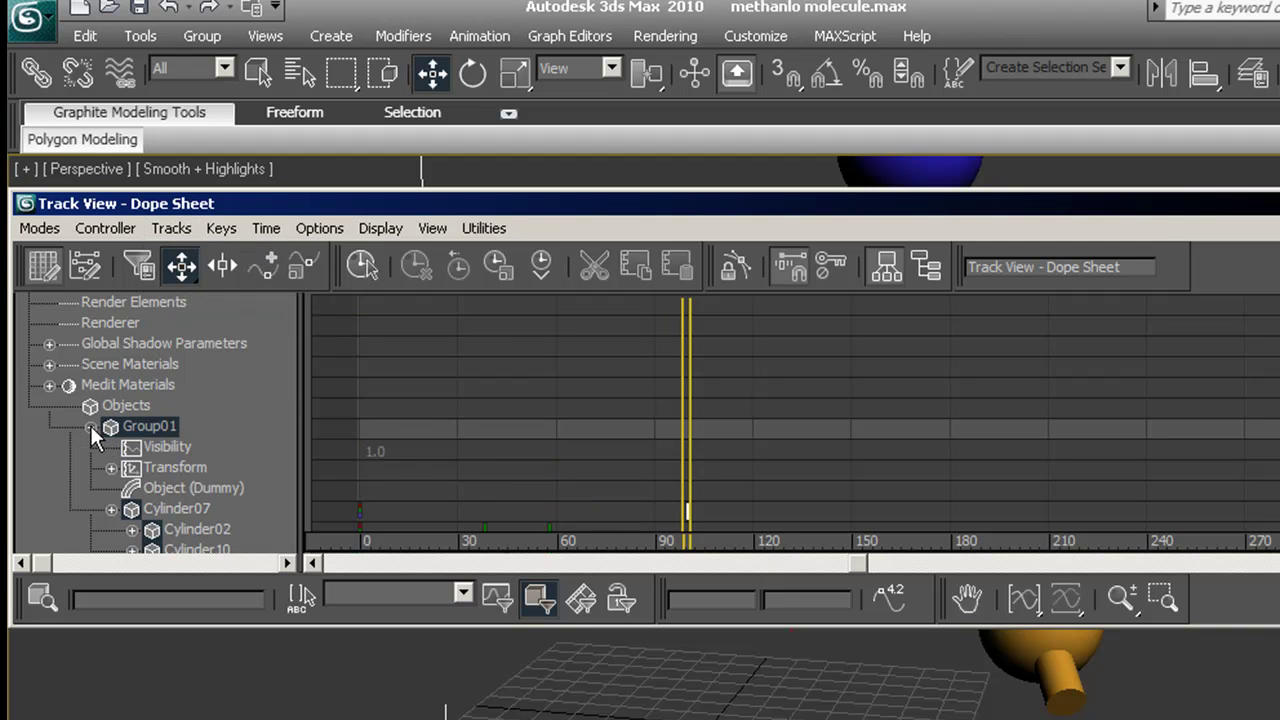
Add keys at frames 100 and 99 on Group01's visibility track
{"action": "left_click", "coordinate": [157, 450]}
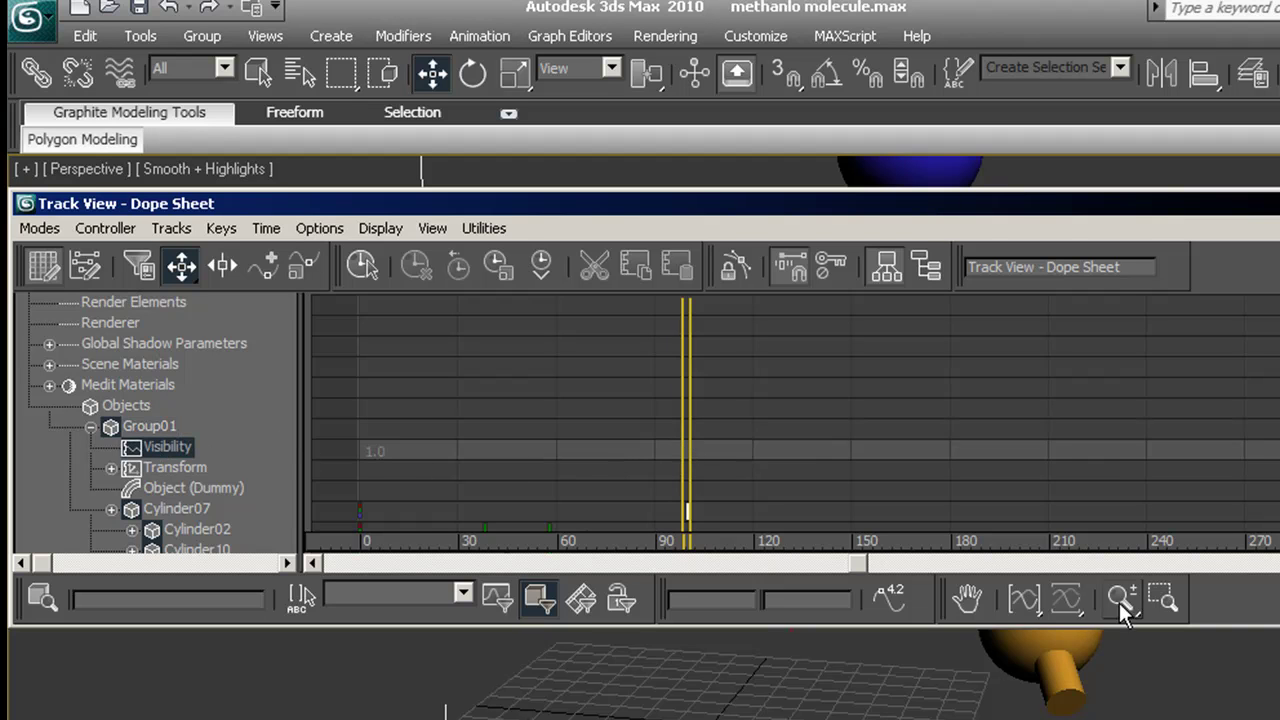
{"action": "left_click", "coordinate": [1163, 598]}
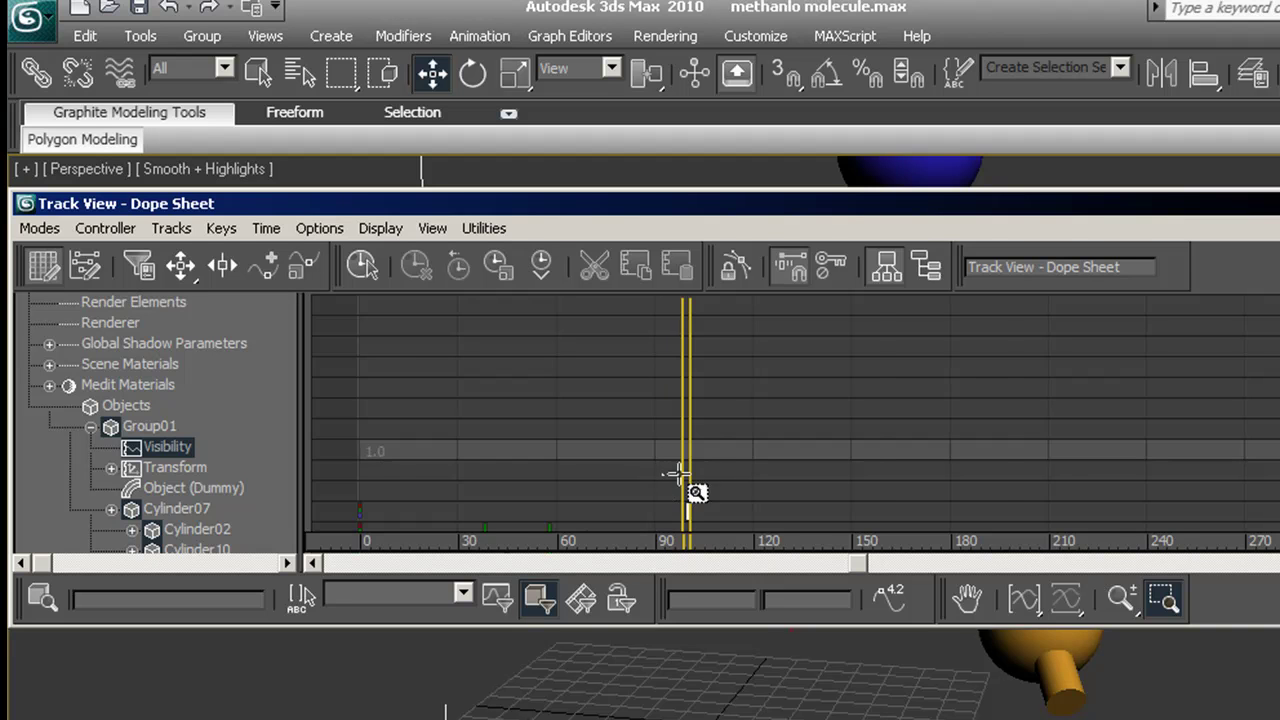
{"action": "left_click_drag", "start_coordinate": [677, 470], "coordinate": [716, 418]}
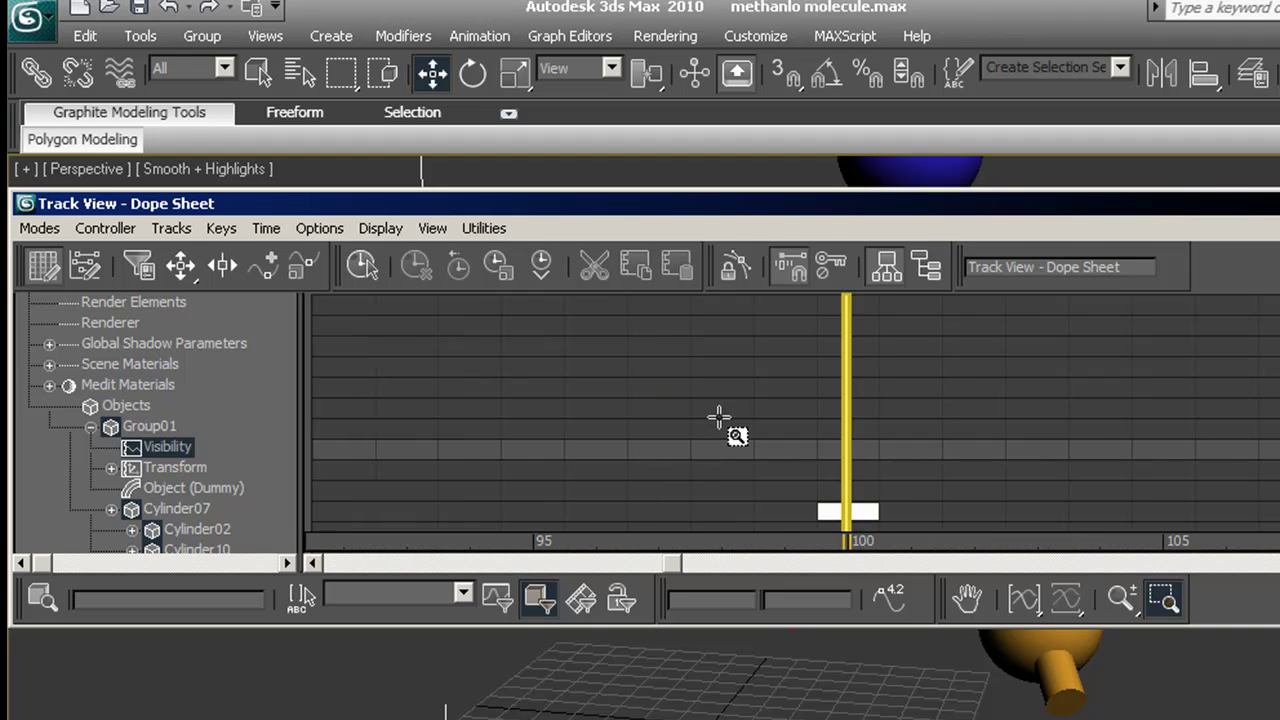
{"action": "left_click", "coordinate": [252, 270]}
{"action": "left_click", "coordinate": [847, 449]}
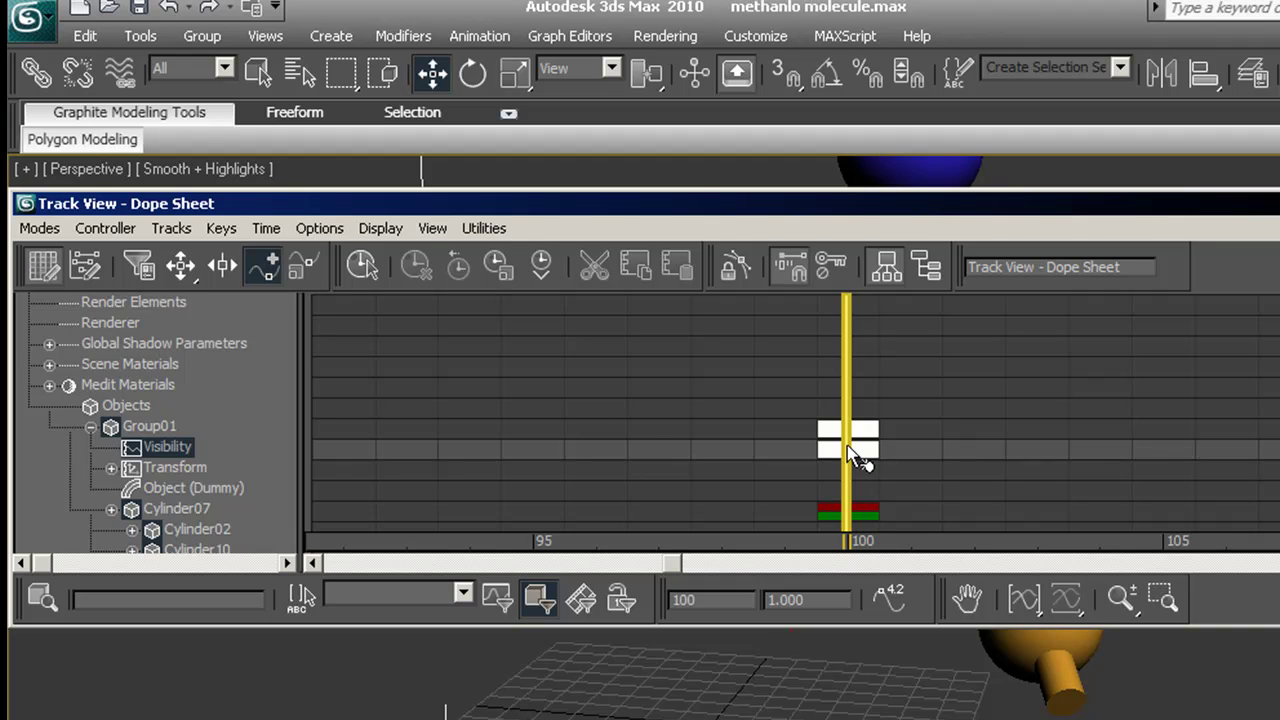
{"action": "left_click", "coordinate": [791, 447]}
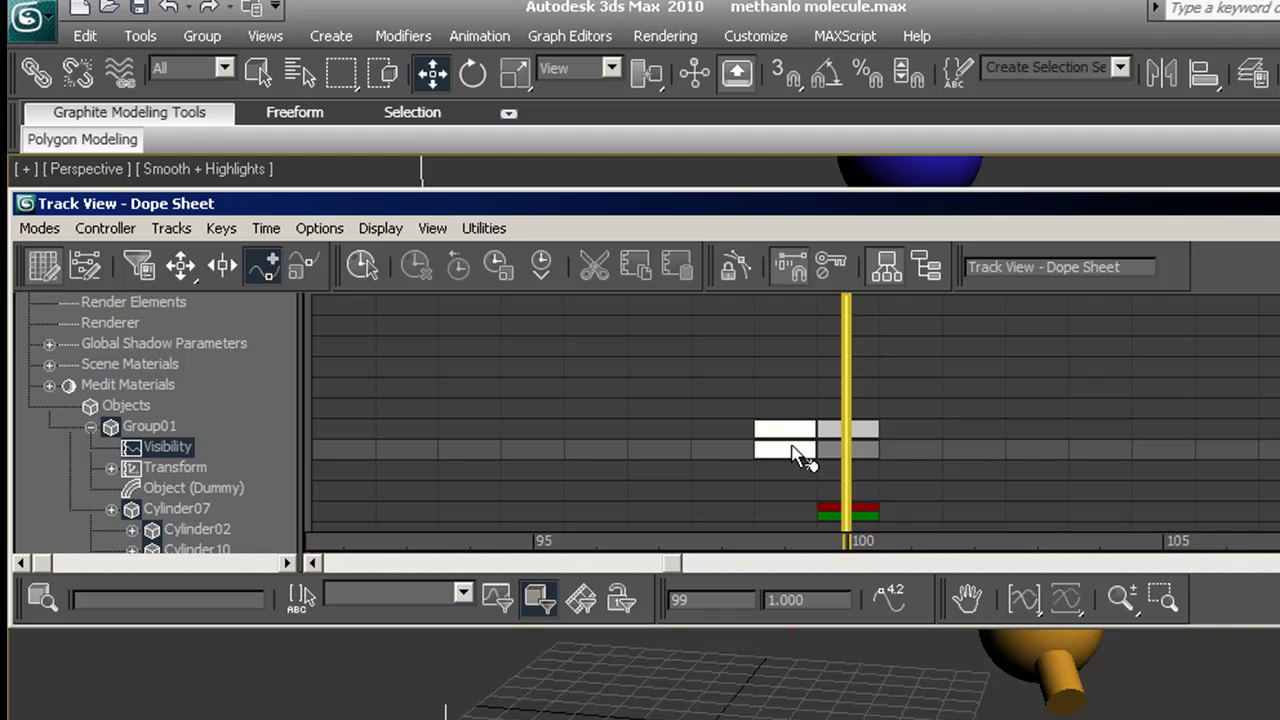
Set both the in and out tangents of Group01's frame 99 visibility key to stepped
{"action": "right_click", "coordinate": [800, 455]}
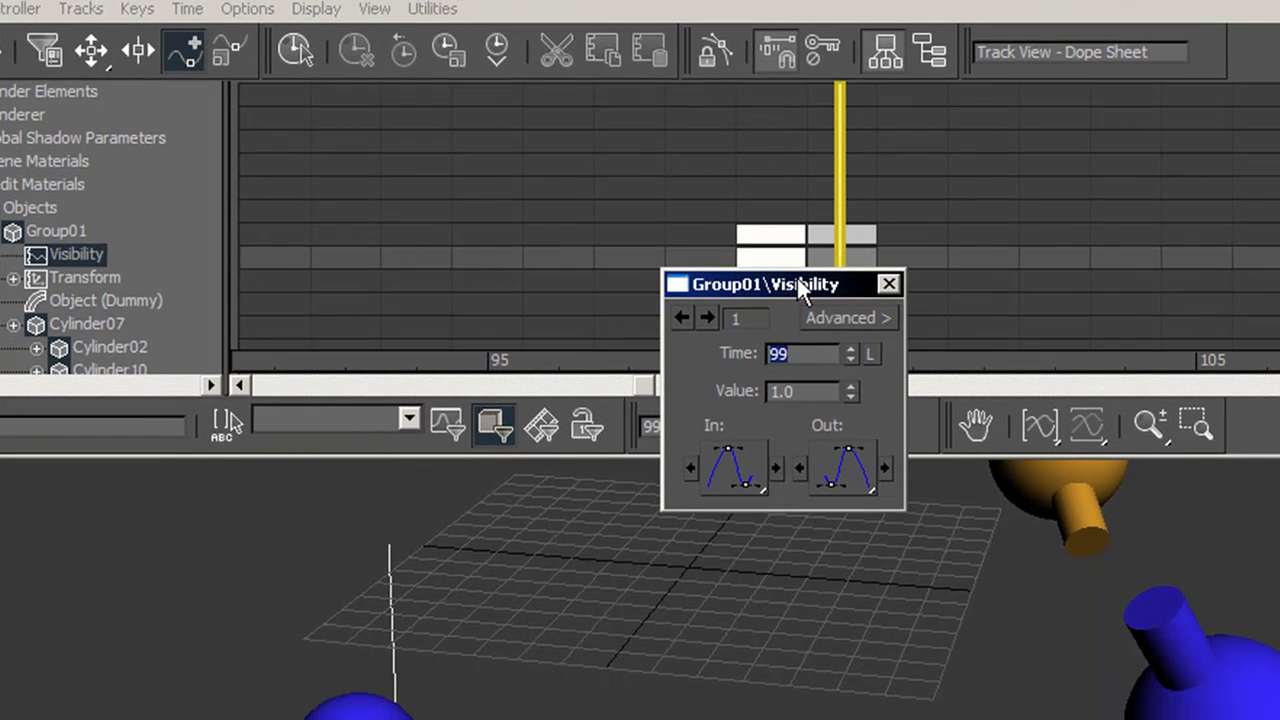
{"action": "left_click_drag", "start_coordinate": [797, 278], "coordinate": [804, 421]}
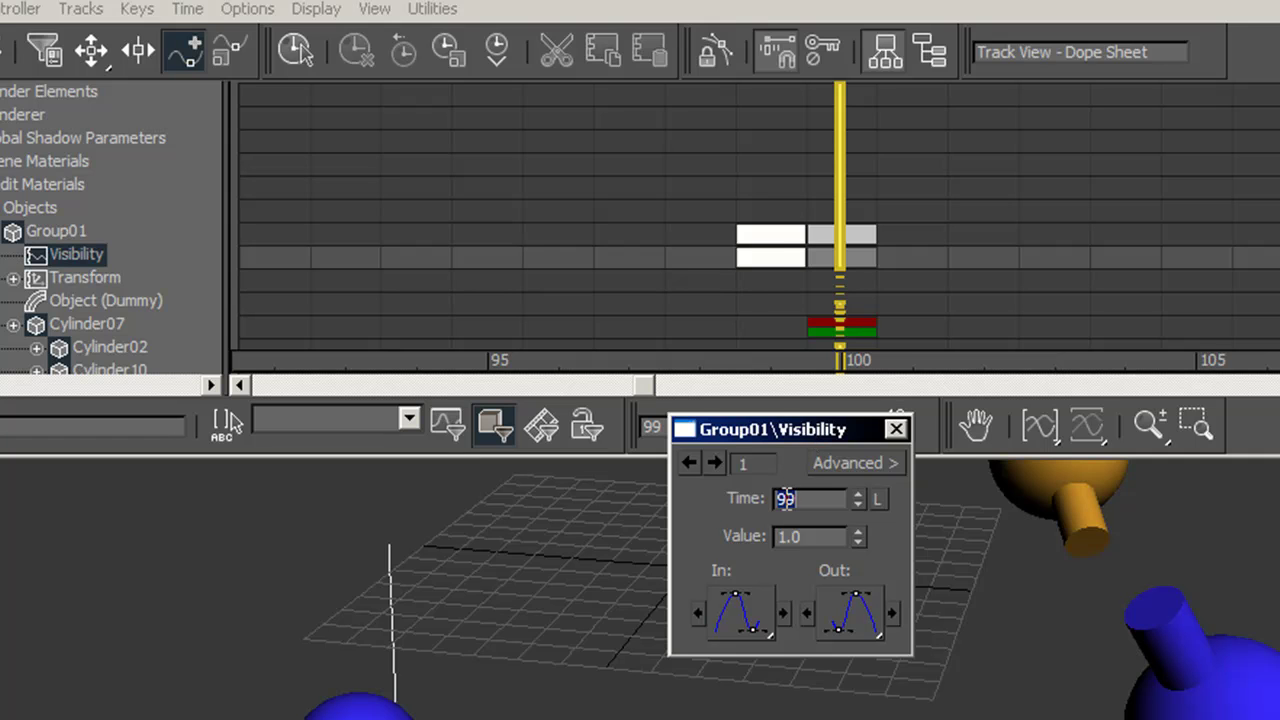
{"action": "left_click", "coordinate": [742, 610]}
{"action": "left_click", "coordinate": [735, 394]}
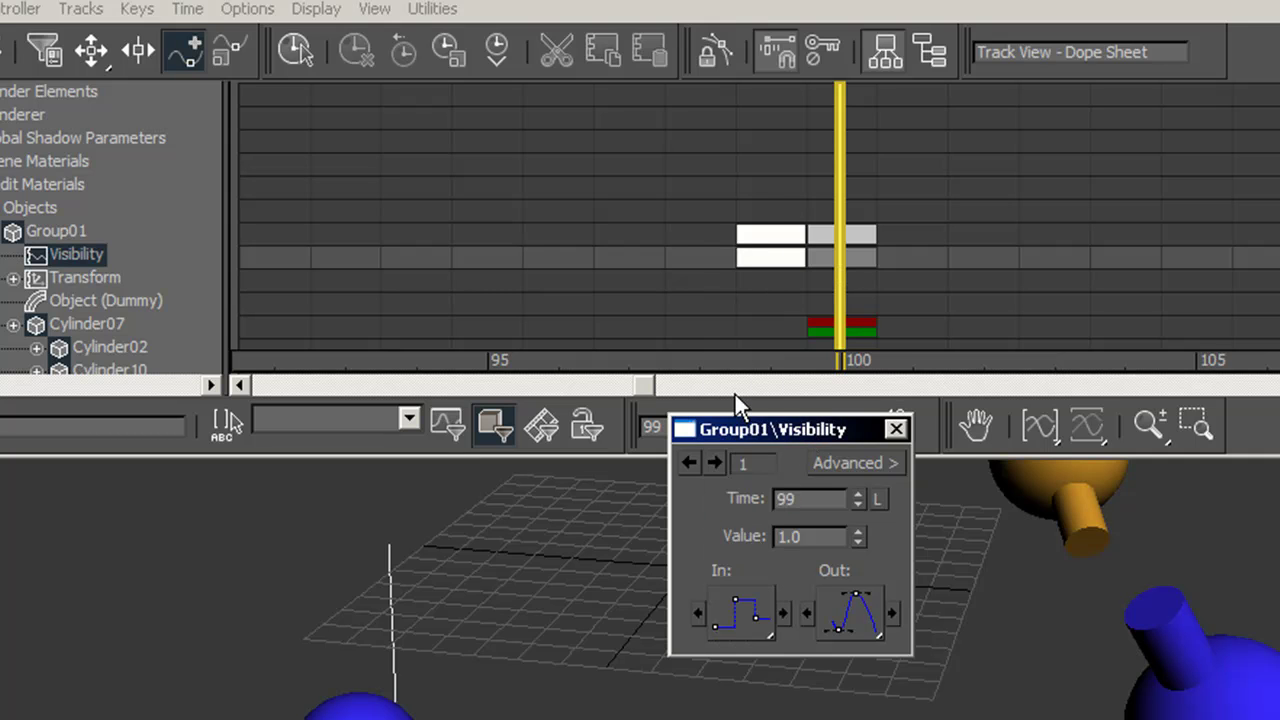
{"action": "left_click", "coordinate": [838, 614]}
{"action": "left_click", "coordinate": [847, 388]}
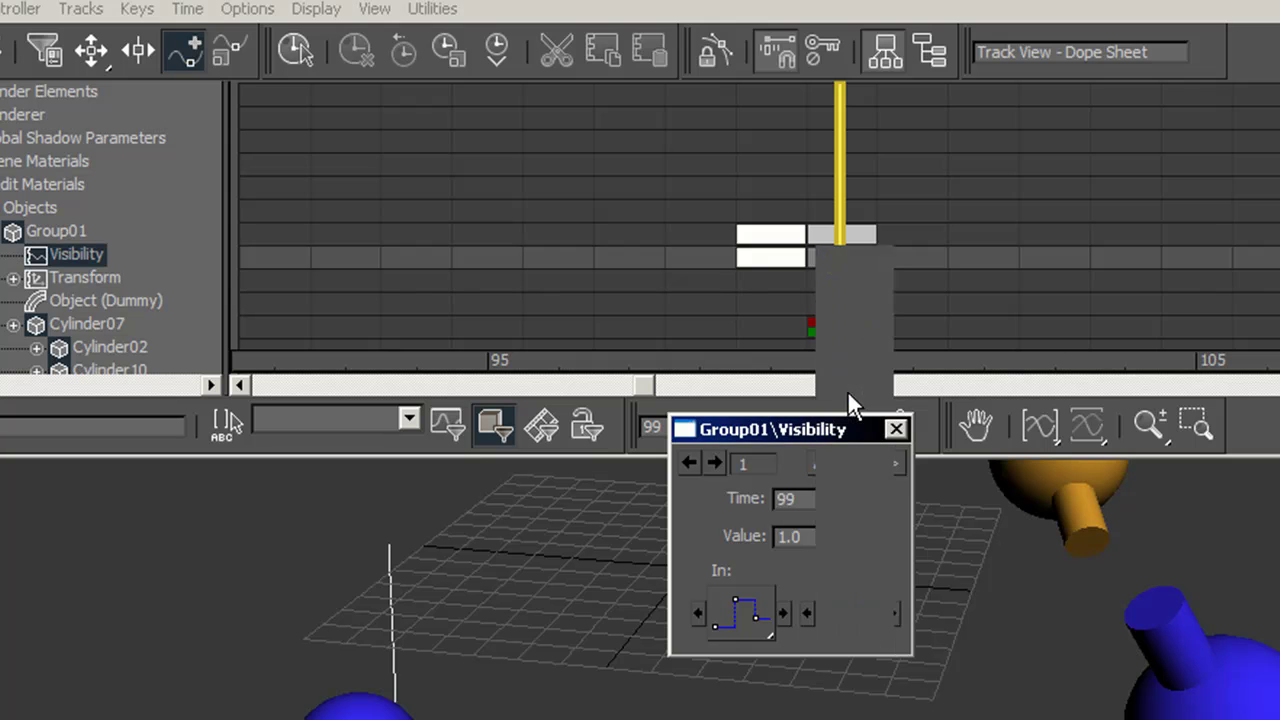
Give Group01's frame 100 visibility key a stepped out tangent and a value of 0, then close the key settings
{"action": "left_click", "coordinate": [714, 462]}
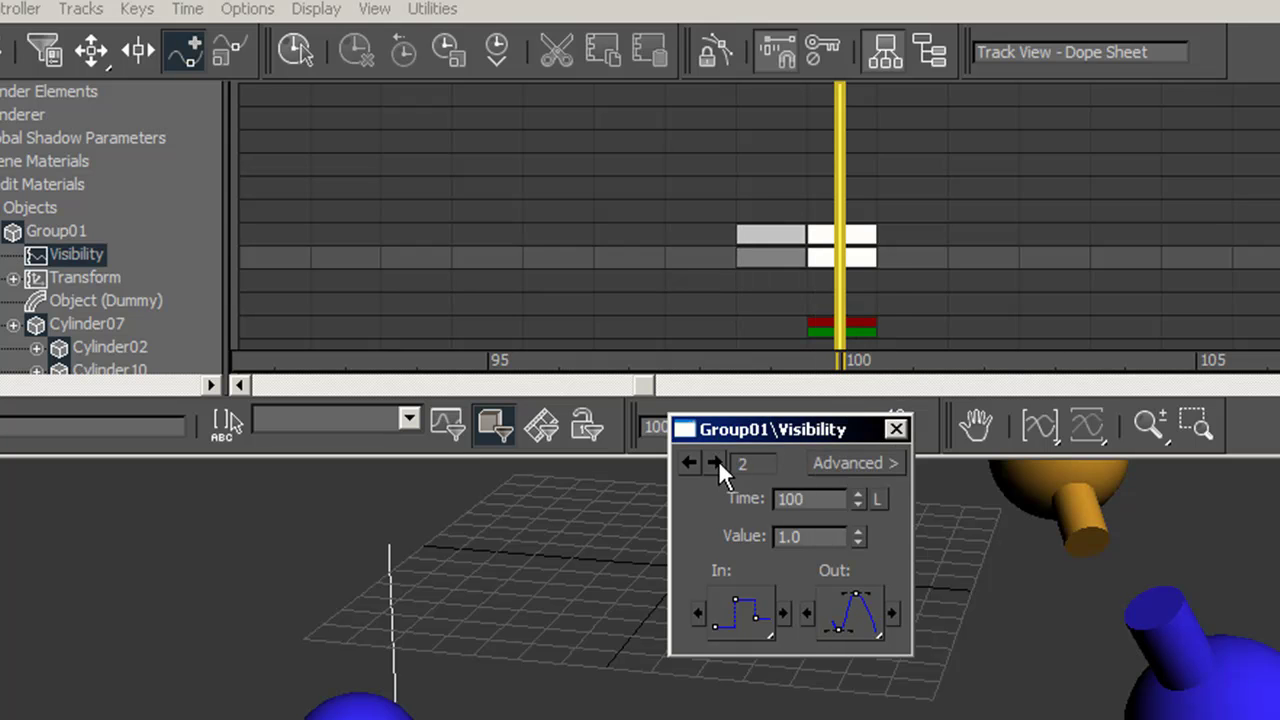
{"action": "left_click", "coordinate": [852, 615]}
{"action": "left_click", "coordinate": [847, 386]}
{"action": "left_click_drag", "start_coordinate": [812, 540], "coordinate": [745, 530]}
{"action": "type", "text": "0"}
{"action": "left_click", "coordinate": [690, 462]}
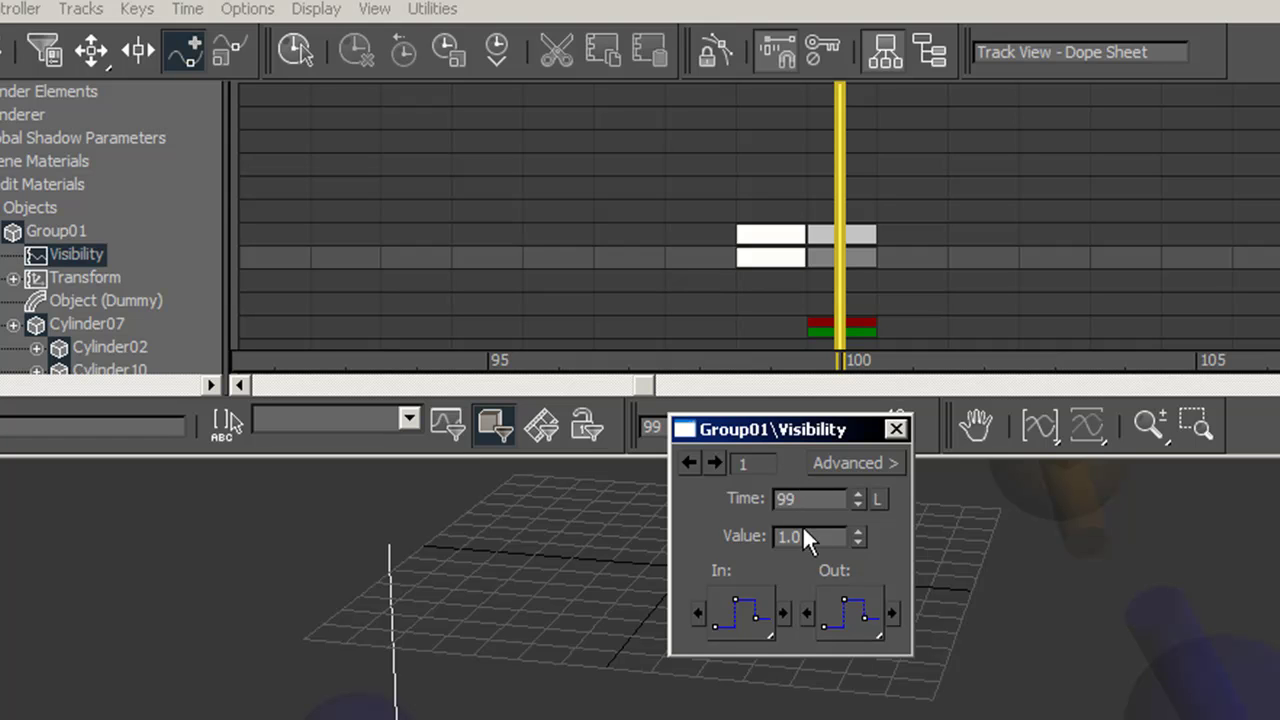
{"action": "left_click", "coordinate": [896, 429]}
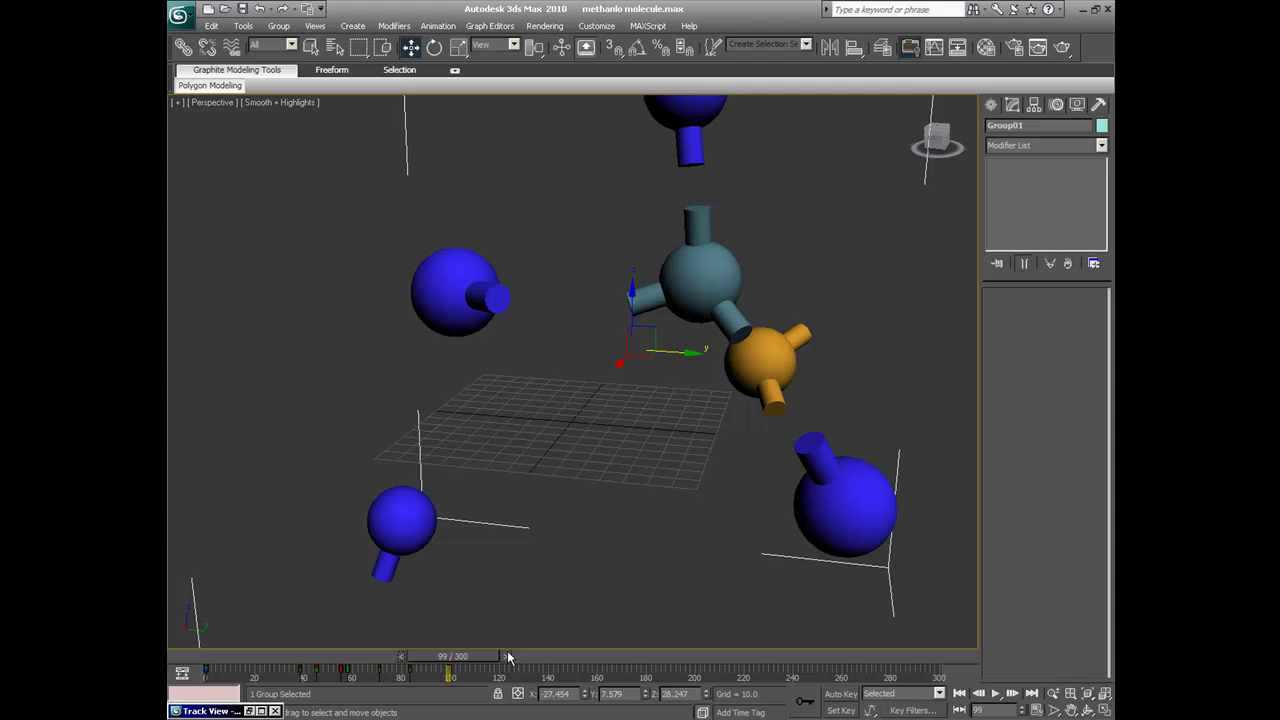
At frame 100, unhide all objects and hide the original Group01 so only the clone shows
{"action": "left_click", "coordinate": [506, 656]}
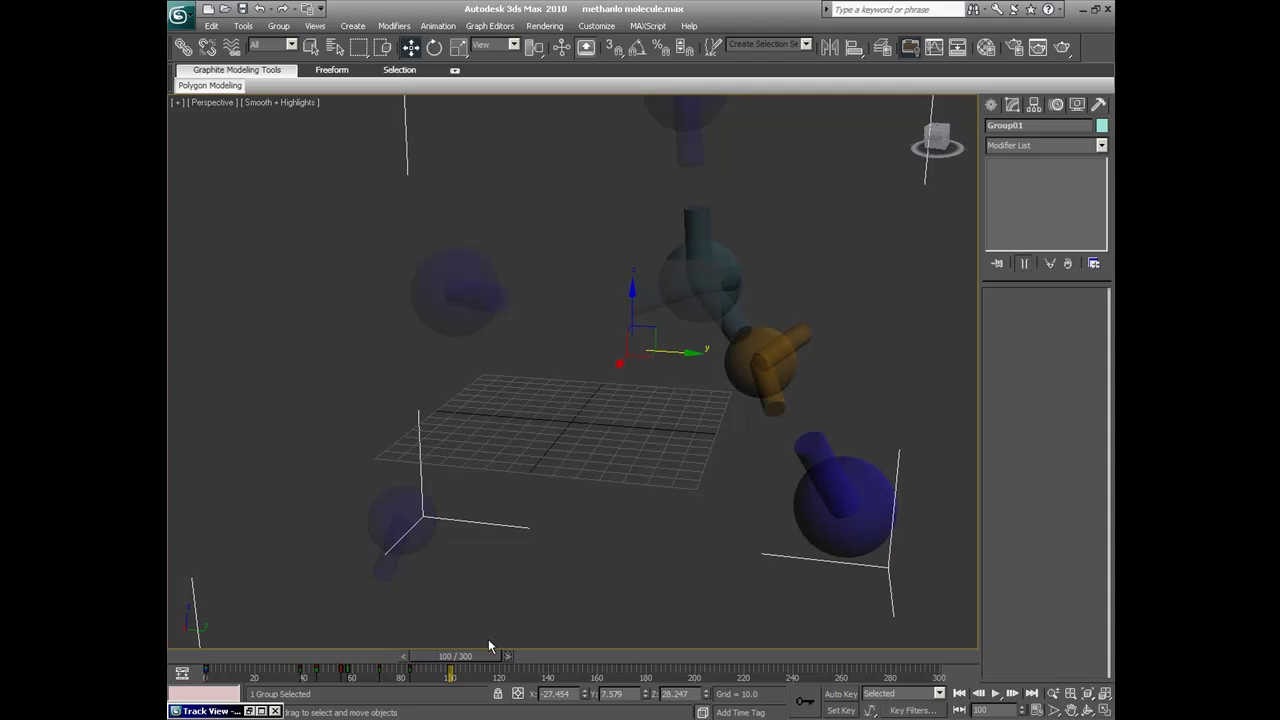
{"action": "right_click", "coordinate": [692, 275]}
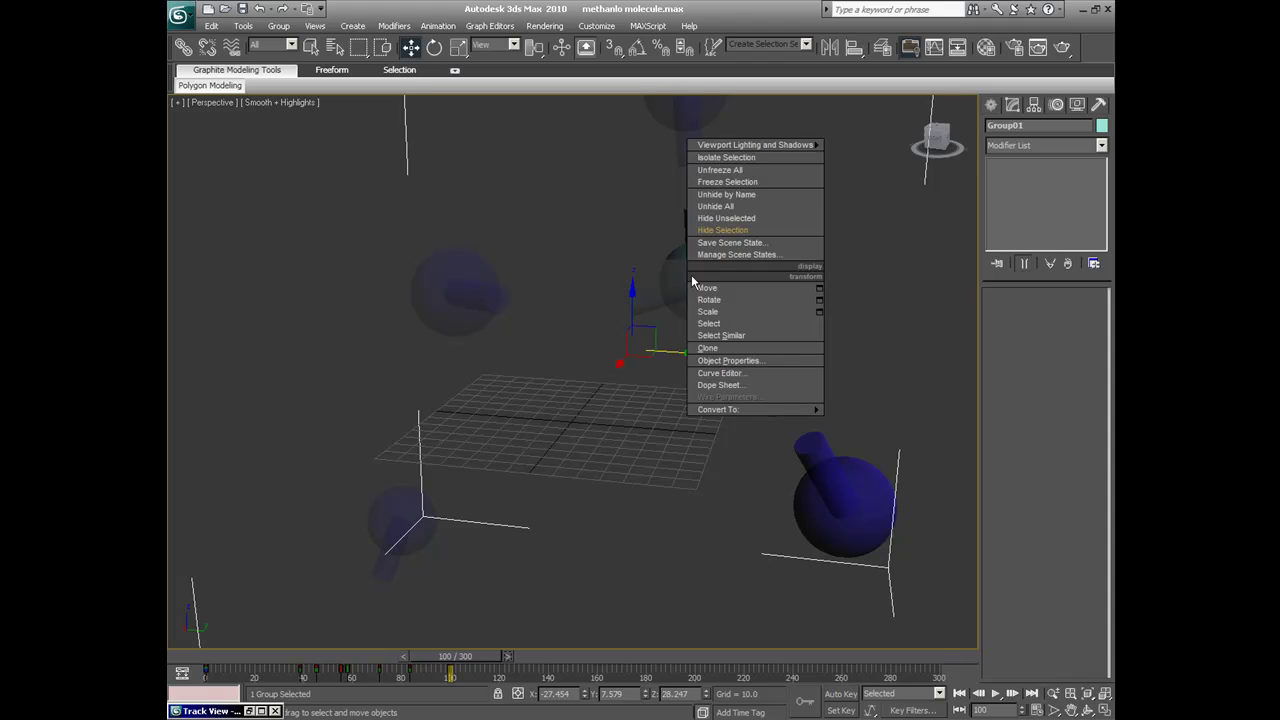
{"action": "left_click", "coordinate": [715, 207]}
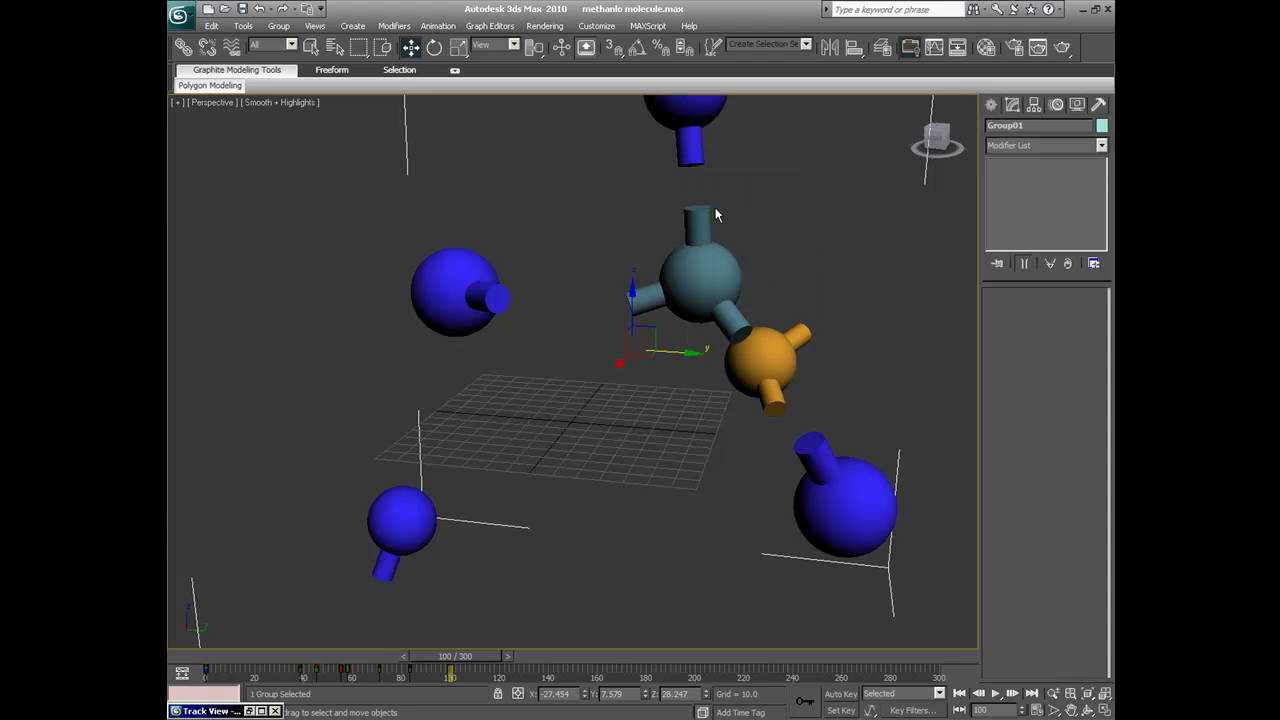
{"action": "right_click", "coordinate": [700, 277]}
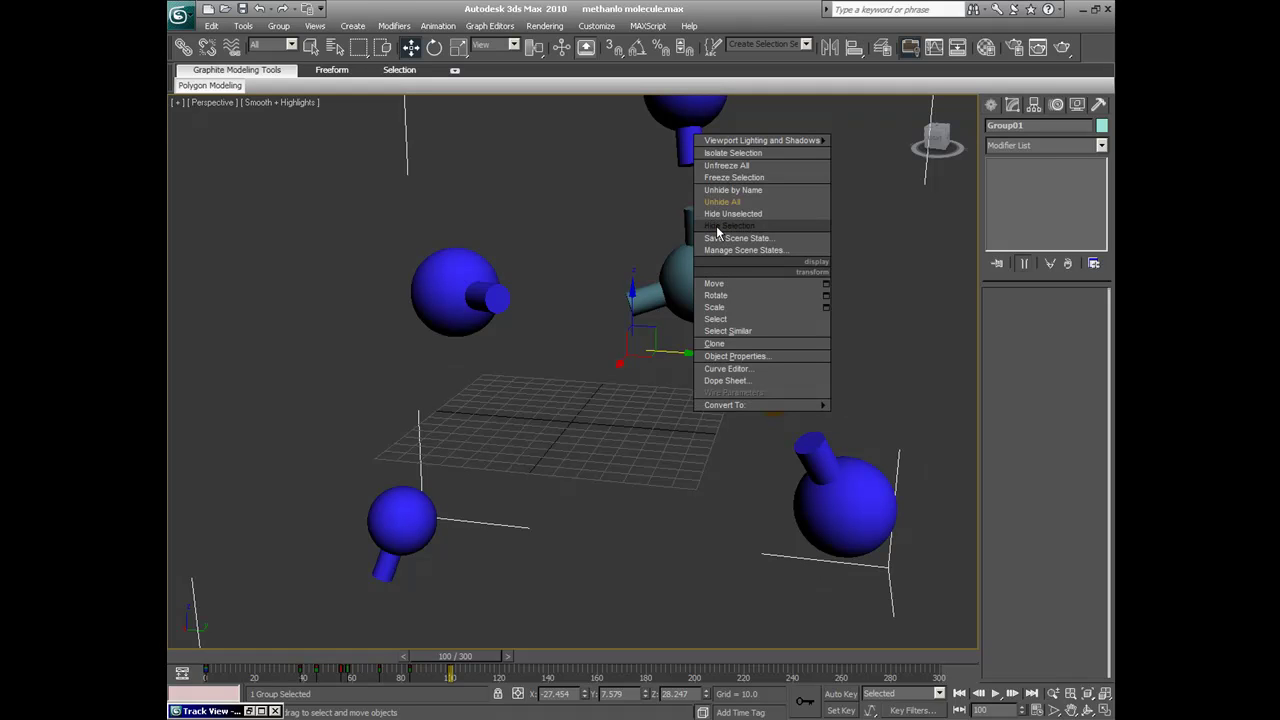
{"action": "left_click", "coordinate": [717, 229]}
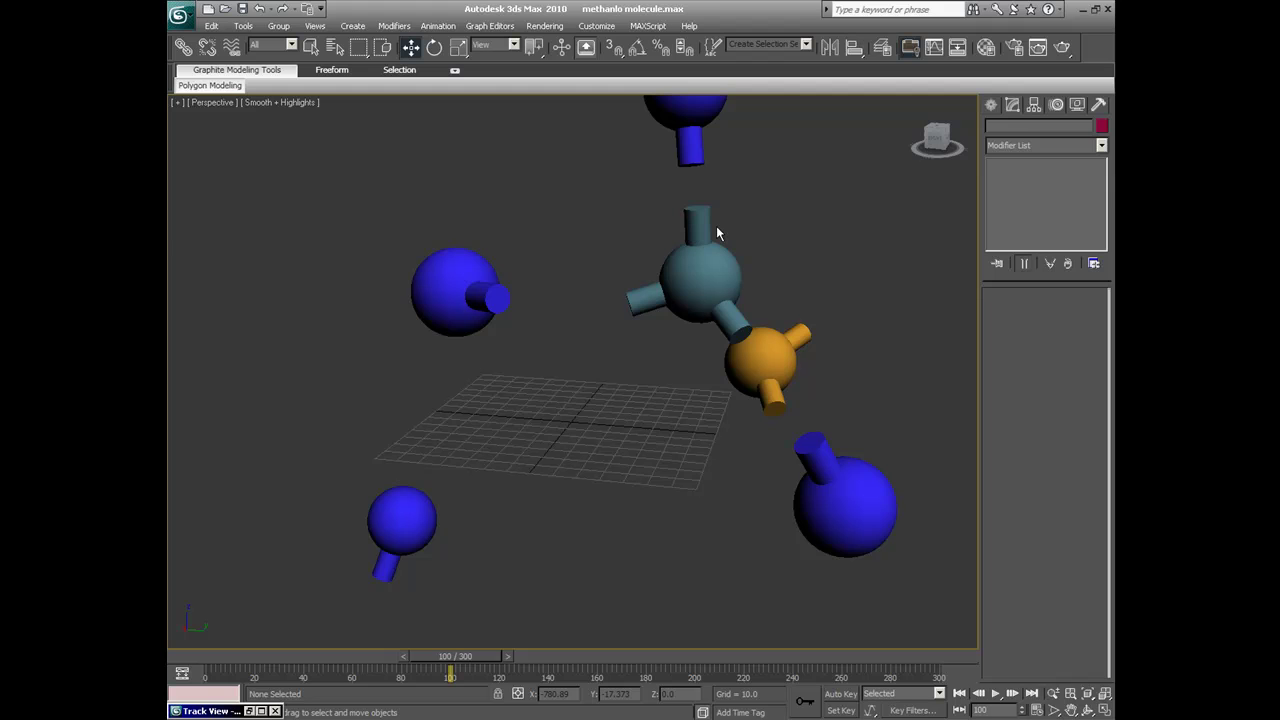
Select the cloned group, Group02, and delete its animation keys before frame 100
{"action": "mouse_move", "coordinate": [455, 657]}
{"action": "left_mouse_down"}
{"action": "mouse_move", "coordinate": [398, 653]}
{"action": "mouse_move", "coordinate": [455, 657]}
{"action": "left_mouse_up"}
{"action": "key", "text": "w"}
{"action": "left_click_drag", "start_coordinate": [311, 625], "coordinate": [958, 100]}
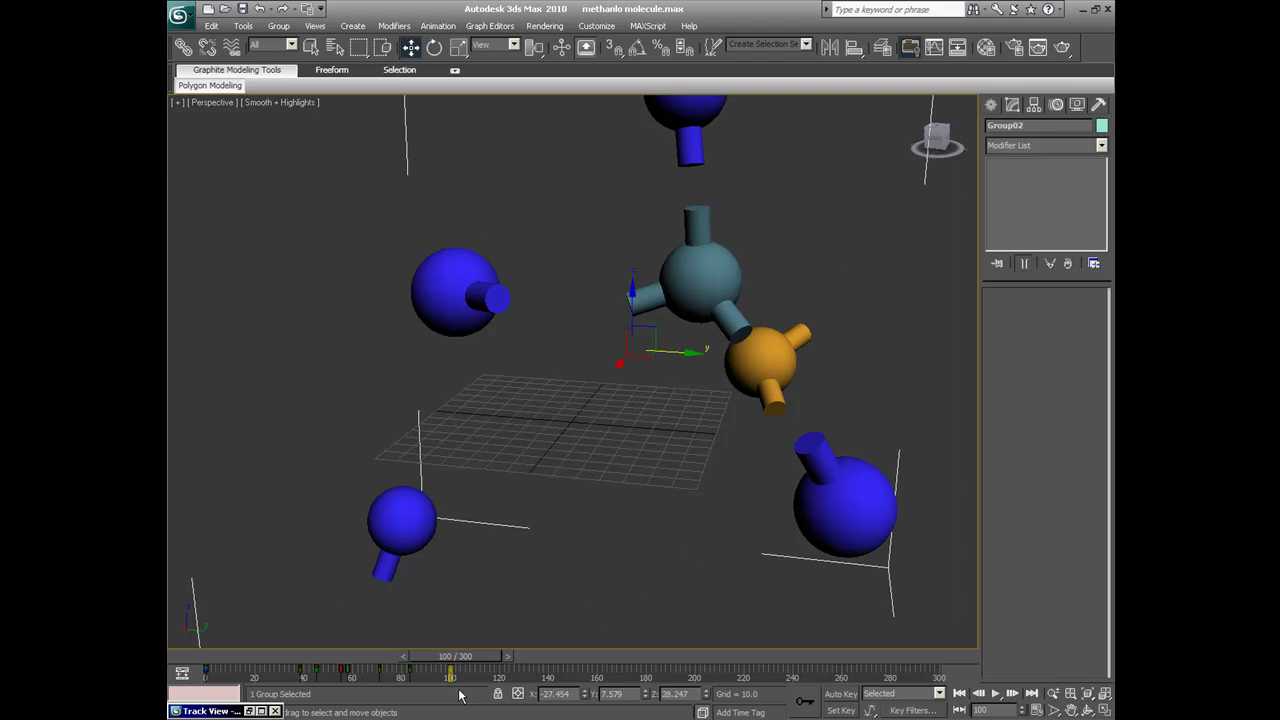
{"action": "left_click_drag", "start_coordinate": [390, 675], "coordinate": [194, 675]}
{"action": "key", "text": "Delete"}
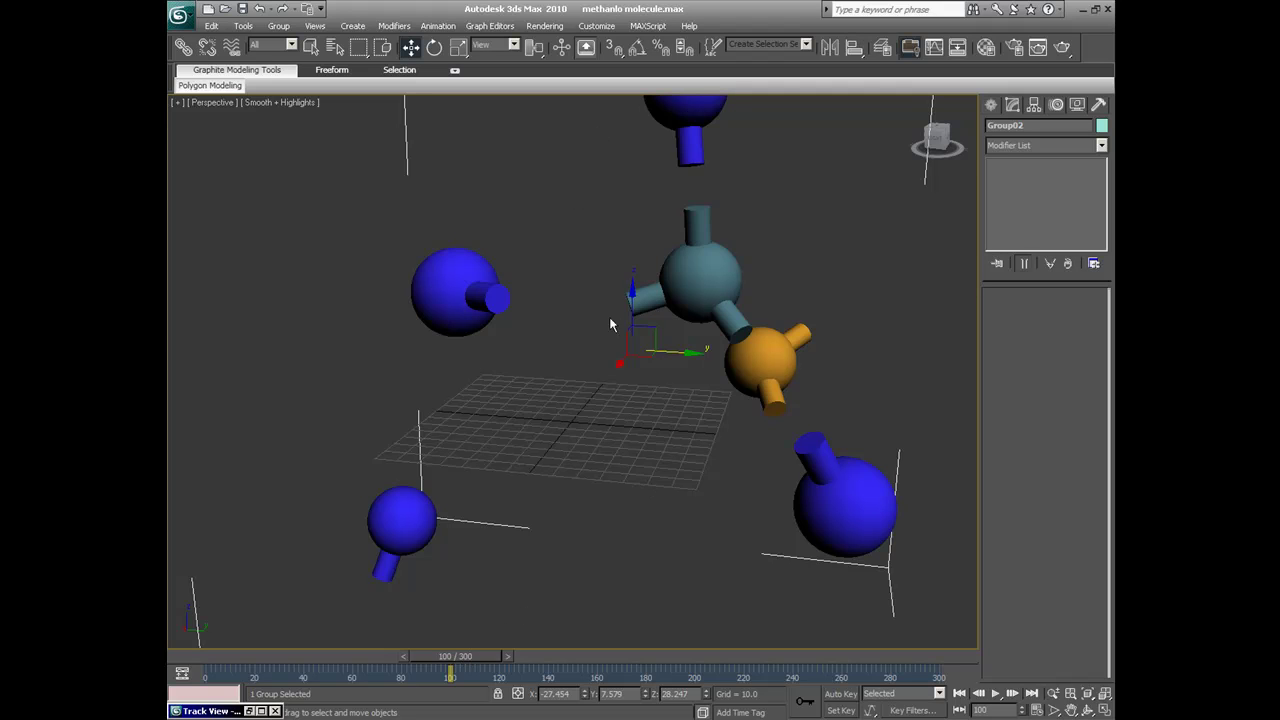
Ungroup Group02 into its separate atoms and select the central teal atom
{"action": "left_click", "coordinate": [278, 25]}
{"action": "left_click", "coordinate": [289, 55]}
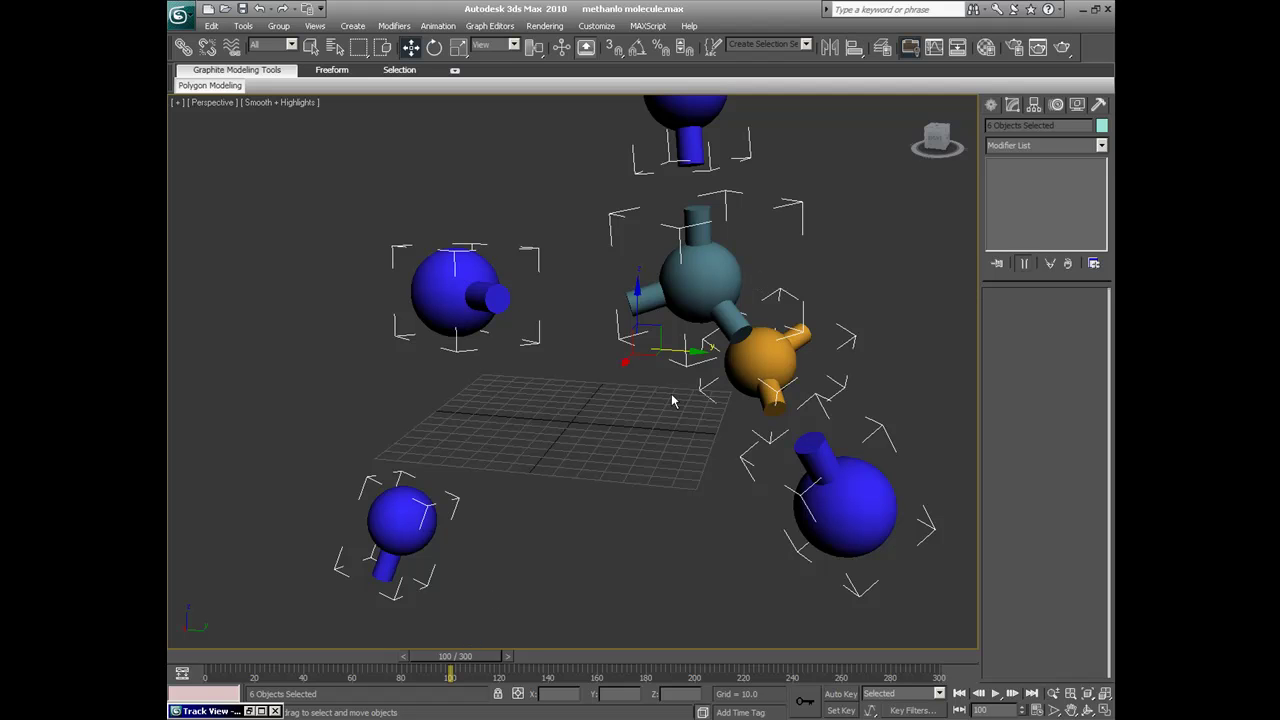
{"action": "left_click", "coordinate": [638, 368]}
{"action": "left_click", "coordinate": [676, 305]}
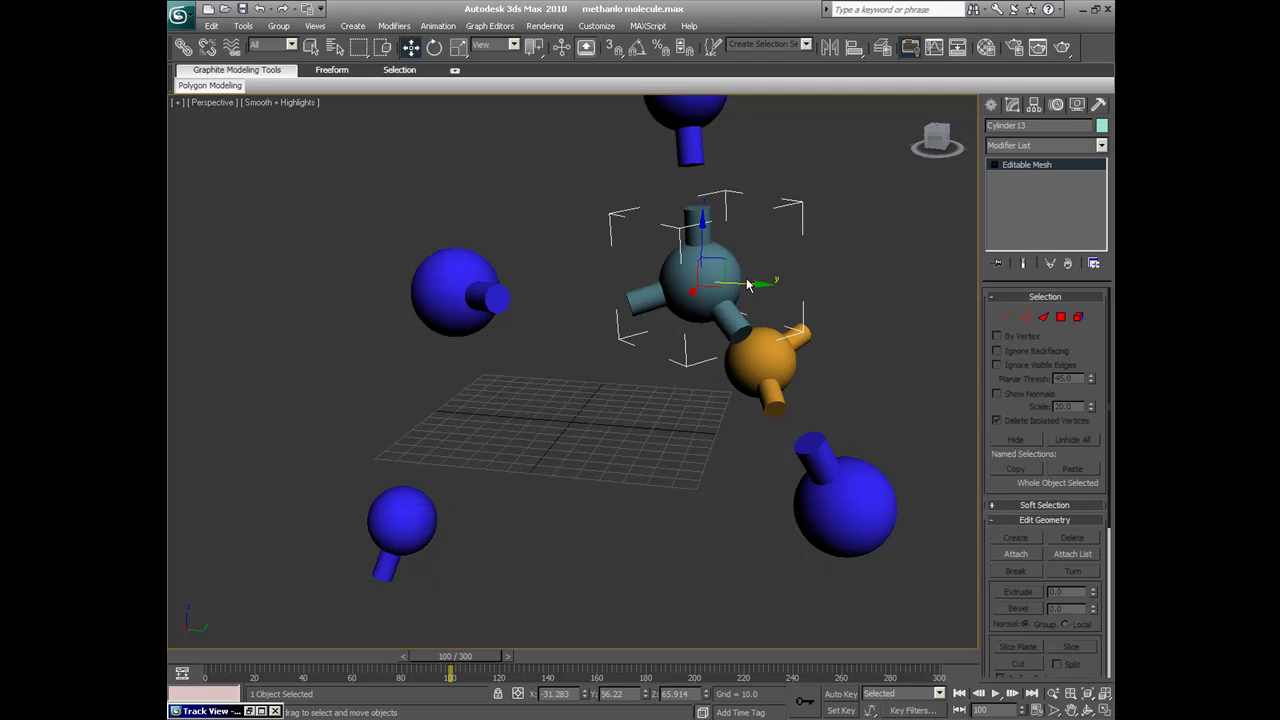
{"action": "left_click_drag", "start_coordinate": [749, 284], "coordinate": [757, 281]}
Turn on Auto Key, select all six cloned atoms and set a key for them at frame 100
{"action": "left_click", "coordinate": [841, 694]}
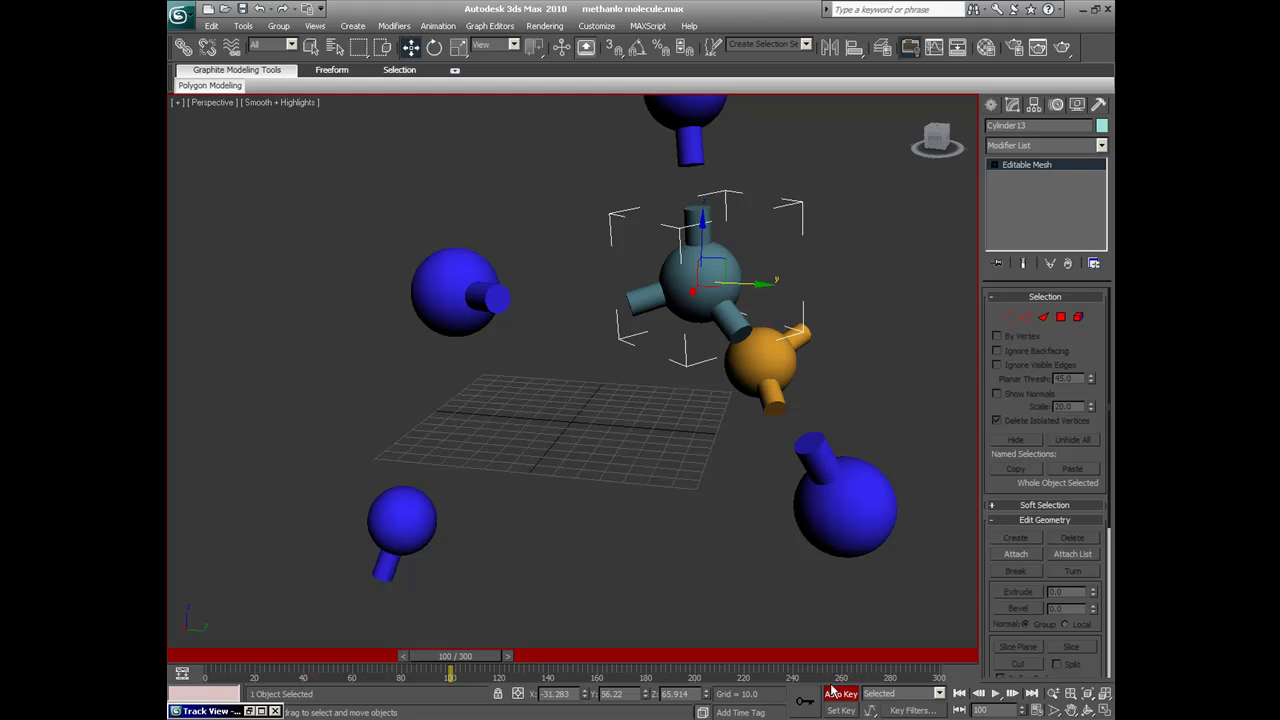
{"action": "left_click_drag", "start_coordinate": [341, 616], "coordinate": [944, 96]}
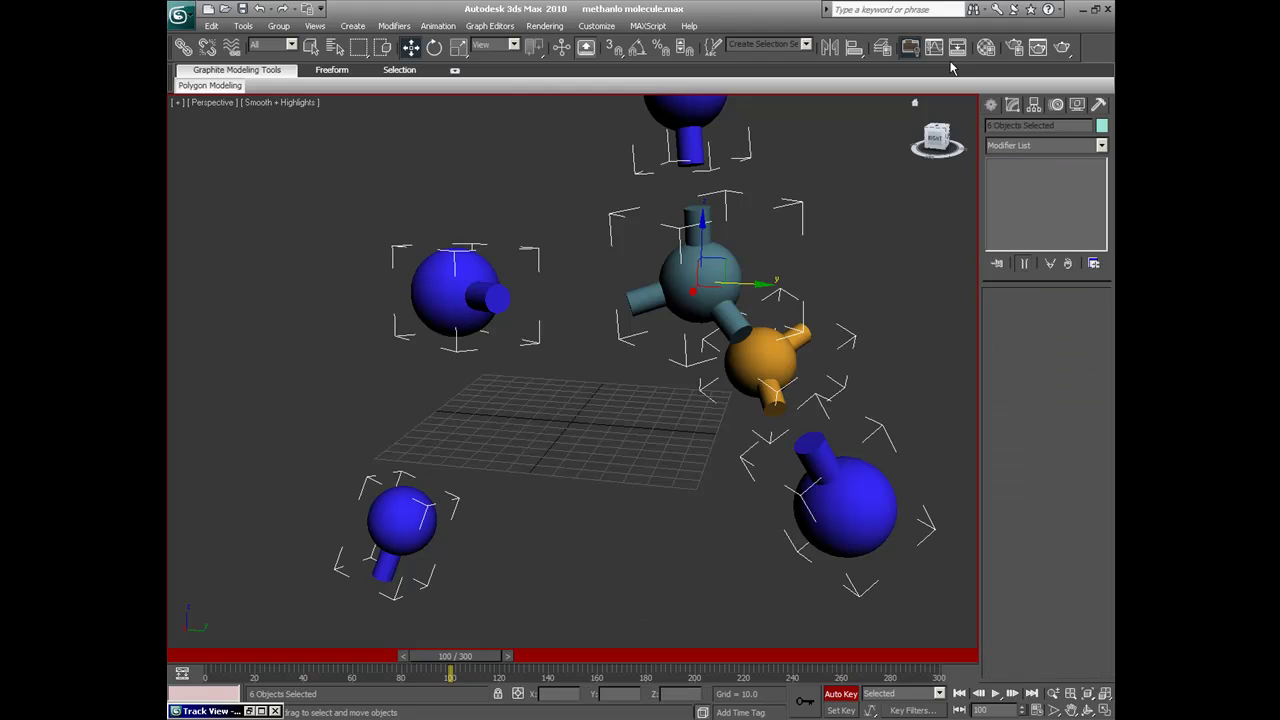
{"action": "left_click", "coordinate": [803, 700]}
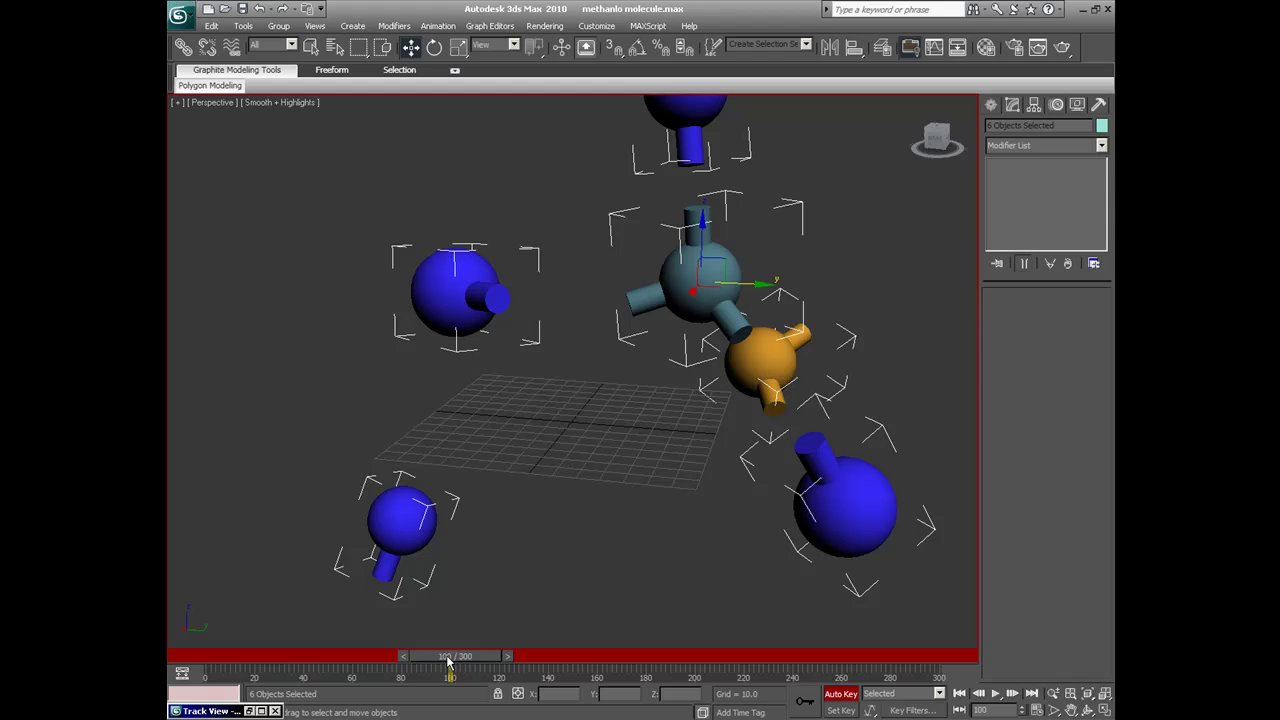
At frame 200, move the six cloned atoms along the Y axis and rotate them about the X axis
{"action": "left_click_drag", "start_coordinate": [459, 663], "coordinate": [682, 648]}
{"action": "key", "text": "w"}
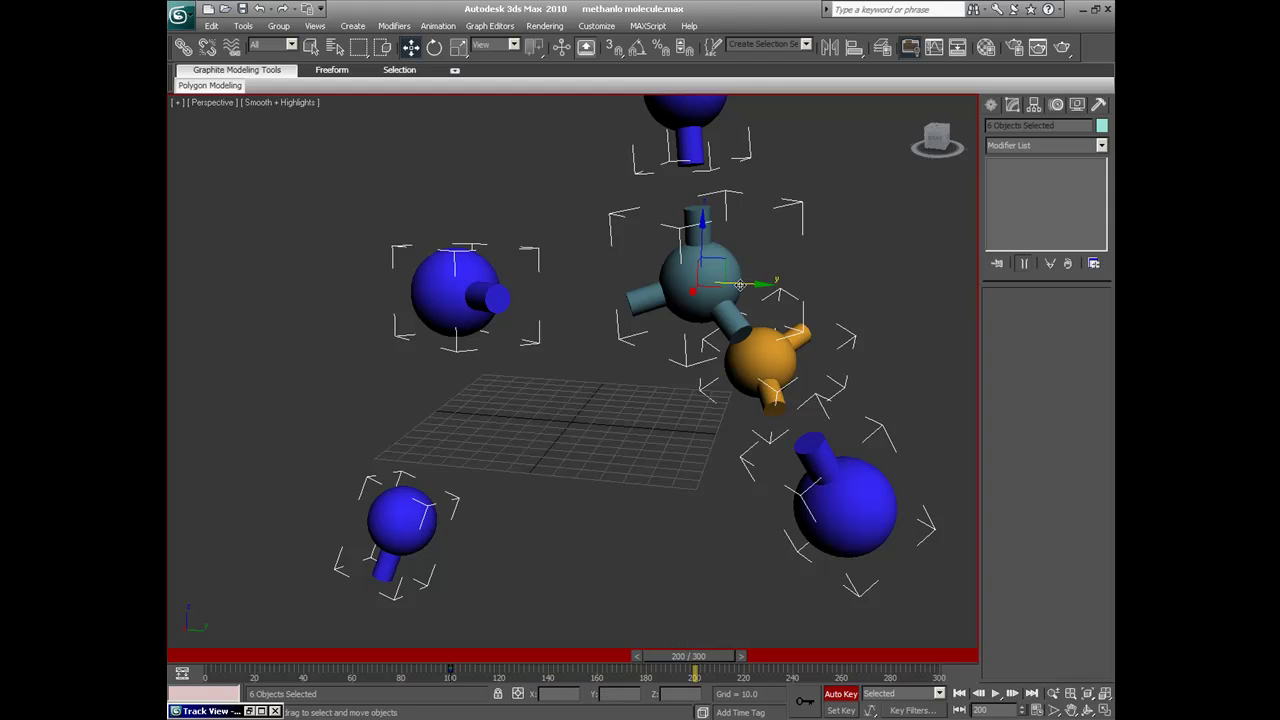
{"action": "left_click_drag", "start_coordinate": [739, 285], "coordinate": [821, 285]}
{"action": "left_click", "coordinate": [434, 47]}
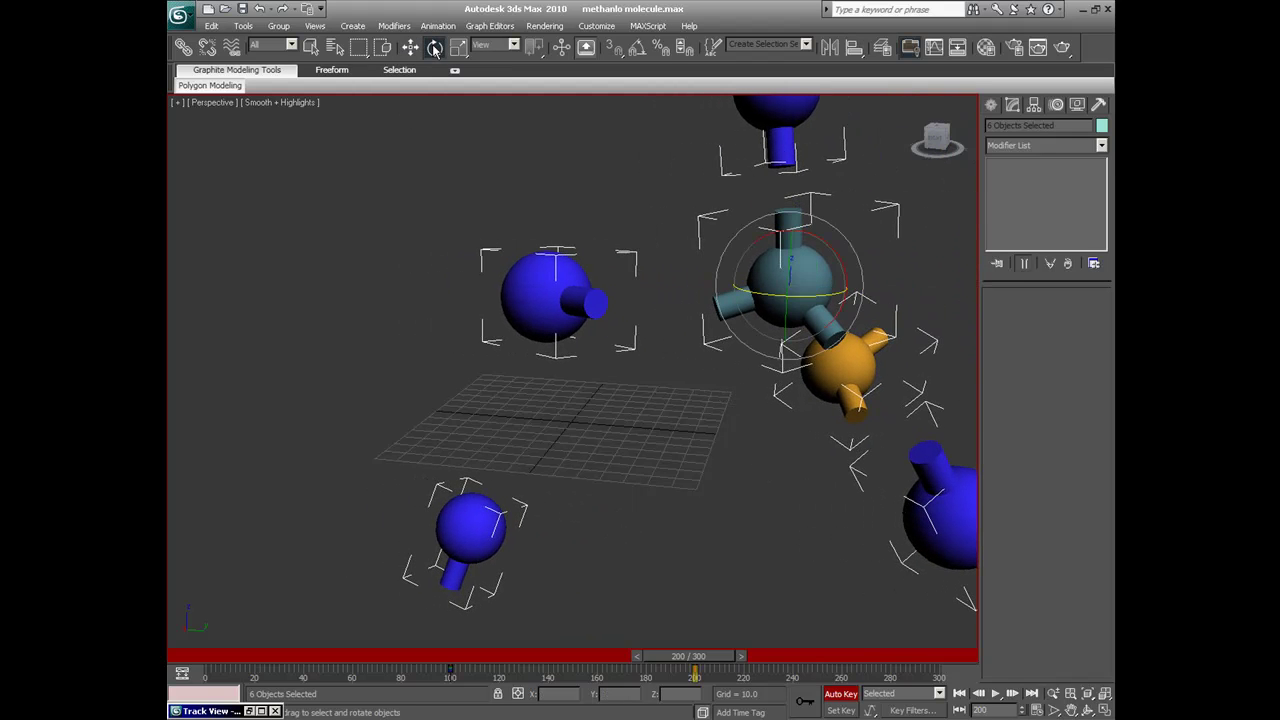
{"action": "left_click_drag", "start_coordinate": [766, 237], "coordinate": [685, 283]}
Return to frame 100 and turn off Auto Key
{"action": "left_click_drag", "start_coordinate": [714, 656], "coordinate": [473, 619]}
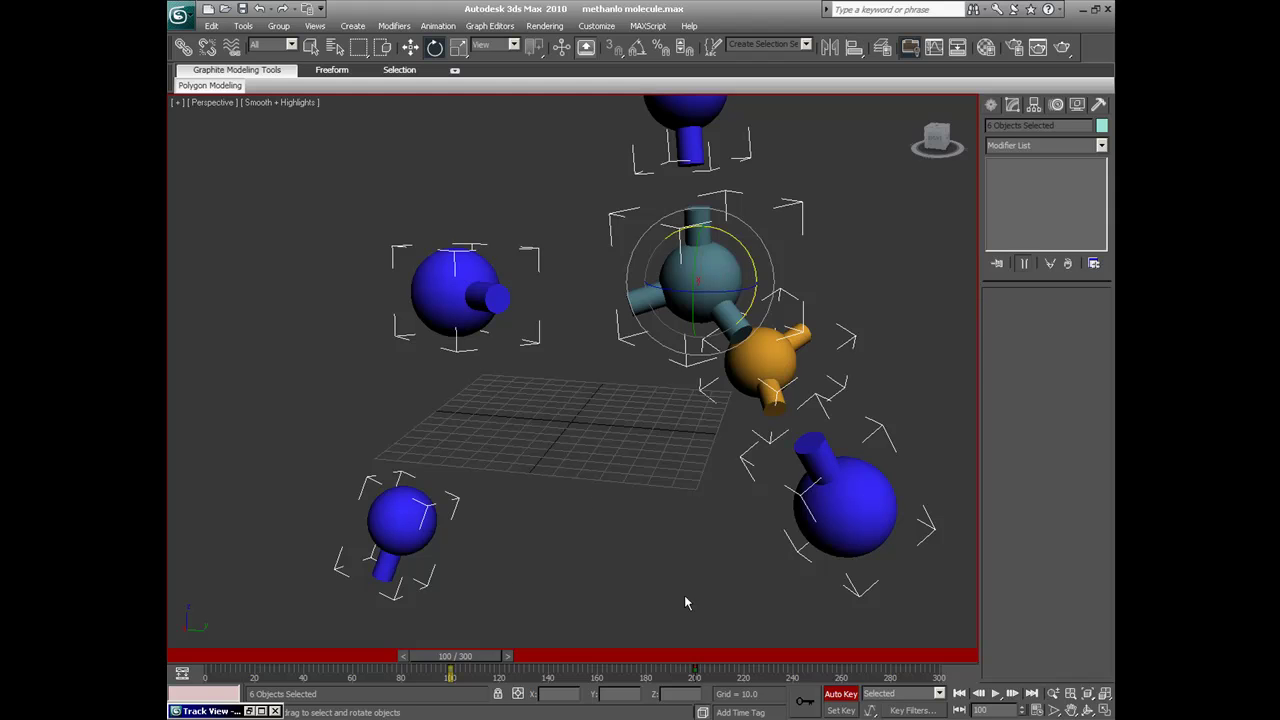
{"action": "right_click", "coordinate": [616, 497]}
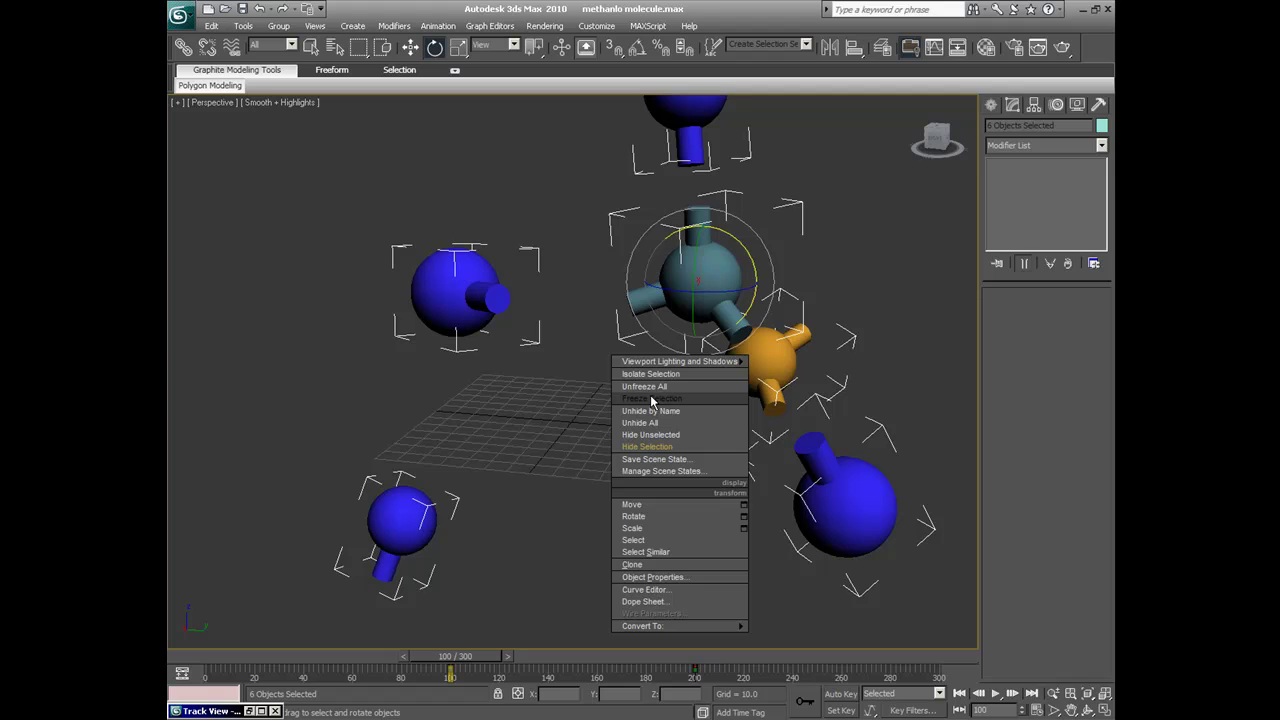
{"action": "left_click", "coordinate": [327, 629]}
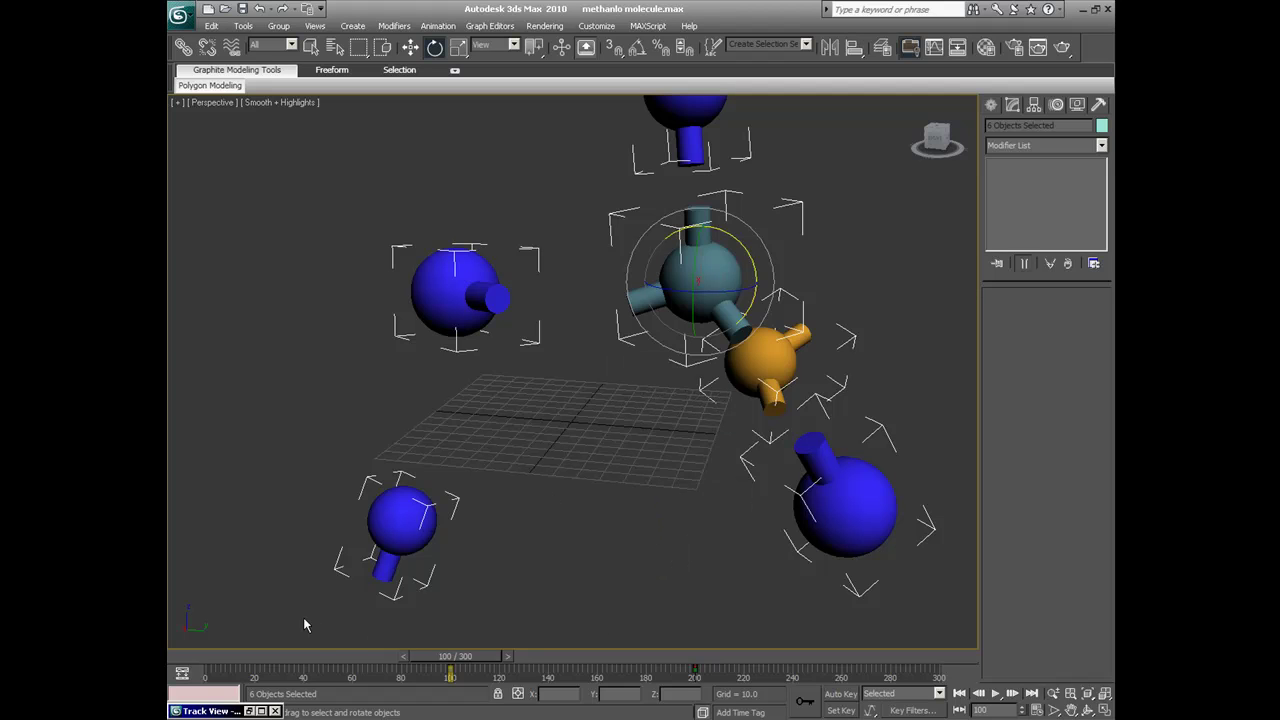
Group the six selected cloned atoms under the name Group02
{"action": "left_click_drag", "start_coordinate": [303, 617], "coordinate": [990, 96]}
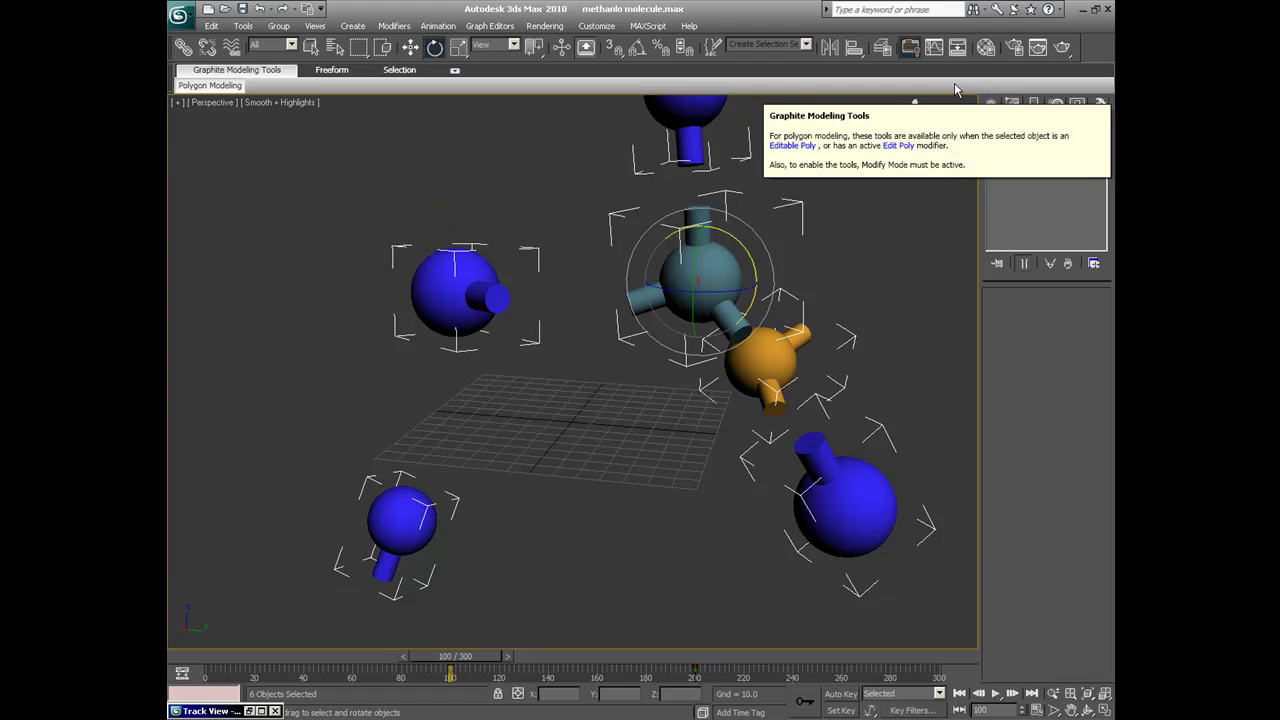
{"action": "left_click", "coordinate": [268, 8]}
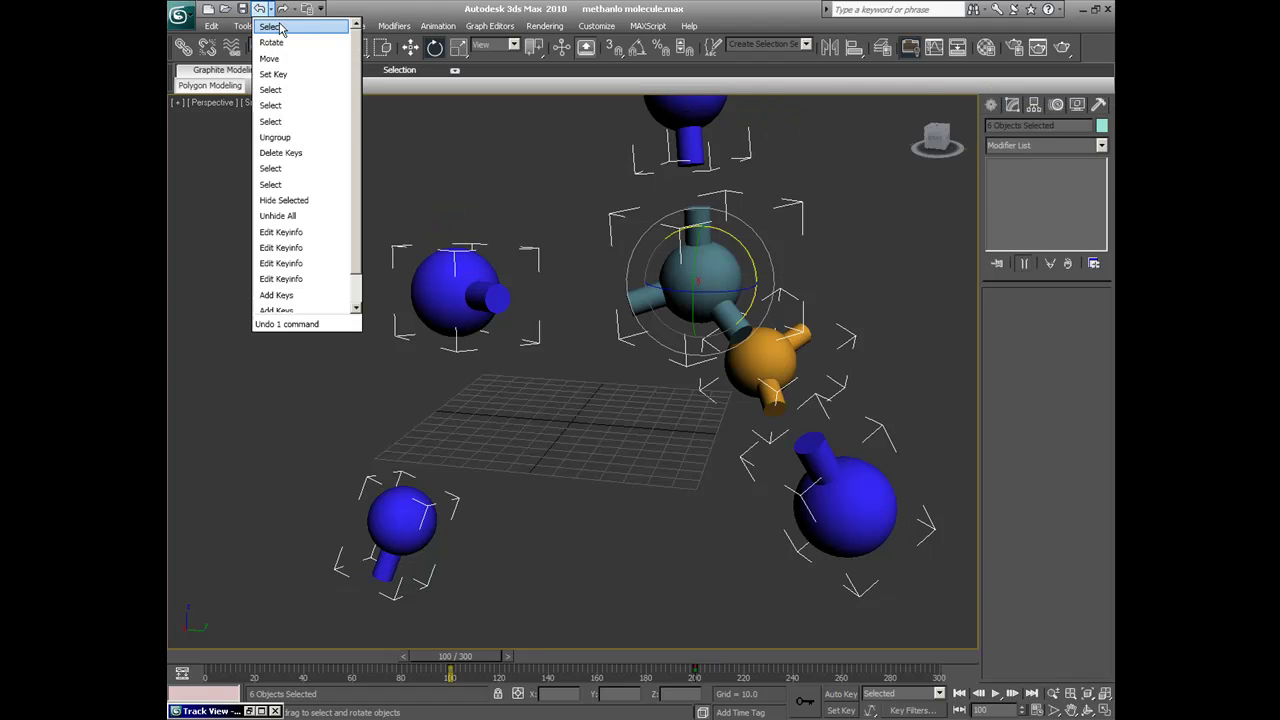
{"action": "left_click", "coordinate": [375, 8]}
{"action": "left_click", "coordinate": [278, 25]}
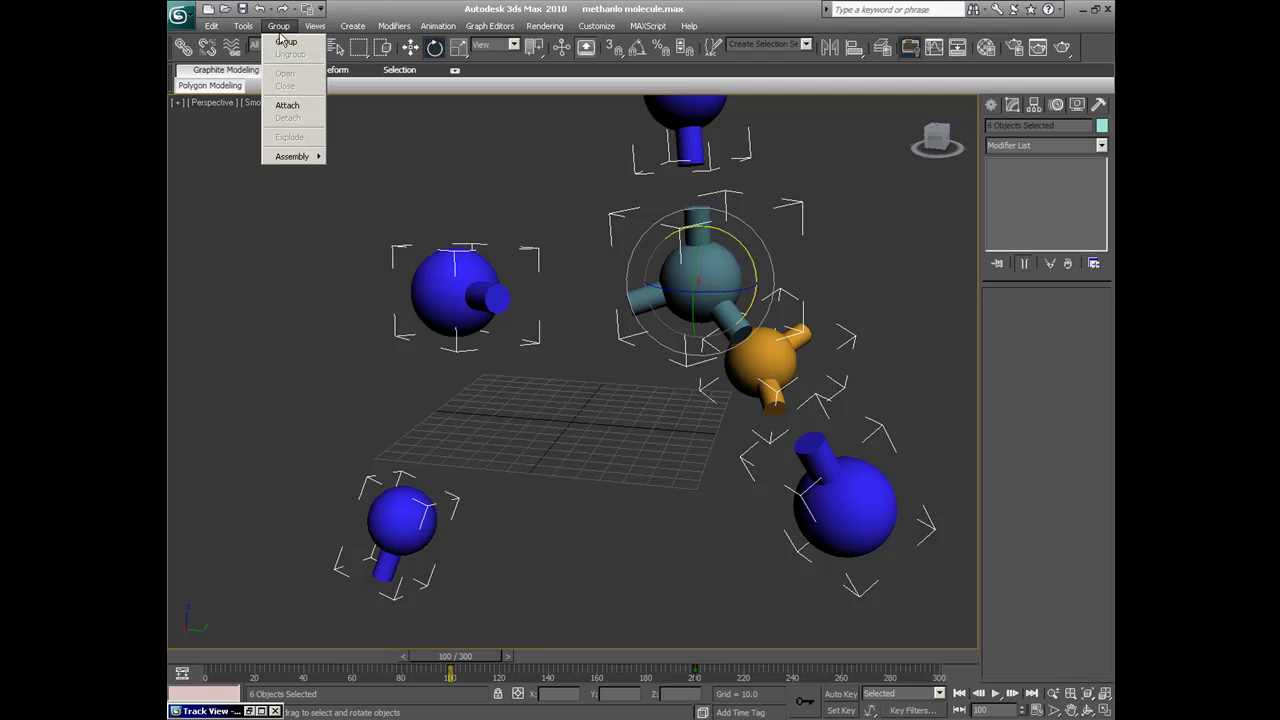
{"action": "left_click", "coordinate": [288, 44]}
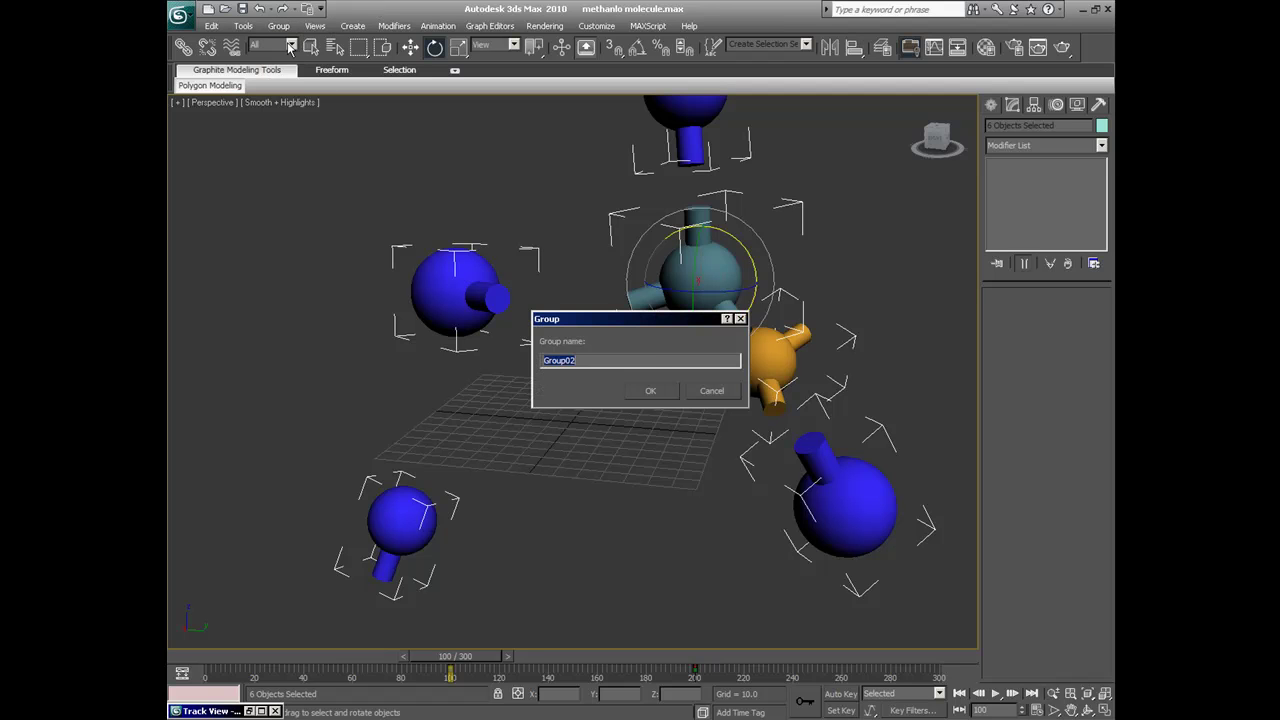
{"action": "left_click", "coordinate": [649, 391]}
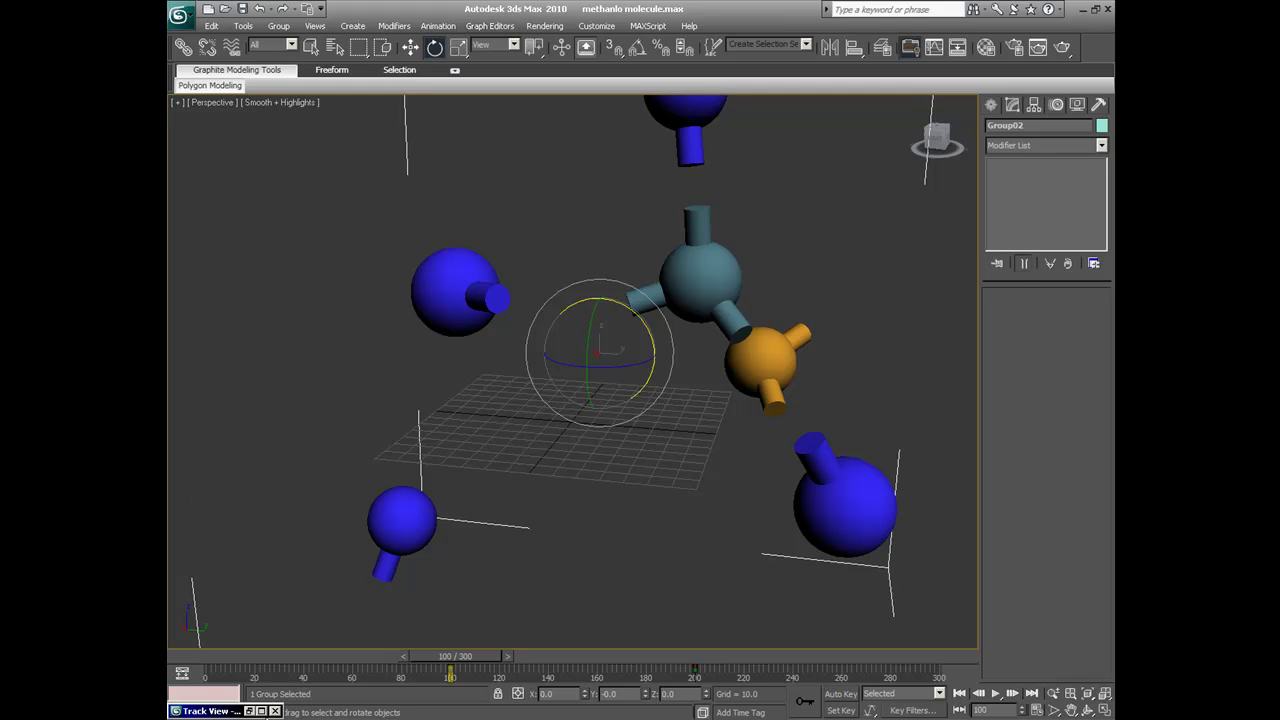
Bring the Dope Sheet back up and add a visibility track to Group02
{"action": "left_click", "coordinate": [200, 711]}
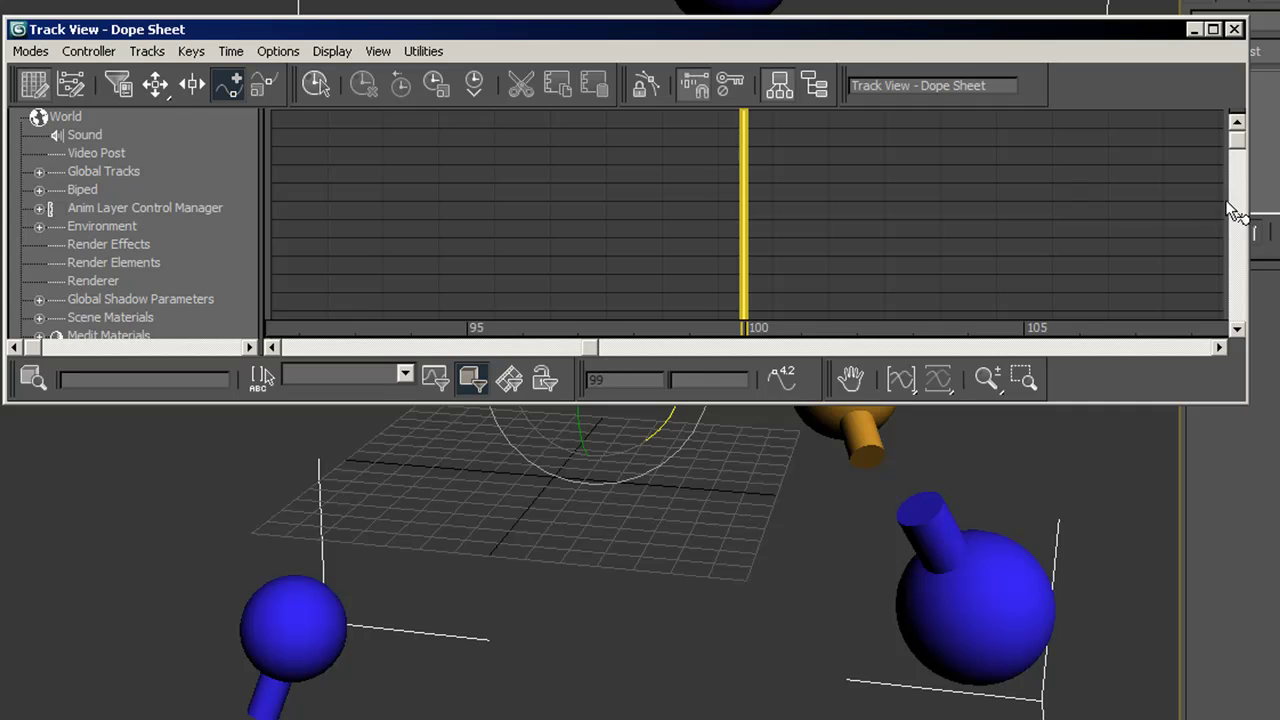
{"action": "left_click_drag", "start_coordinate": [1236, 150], "coordinate": [1236, 204]}
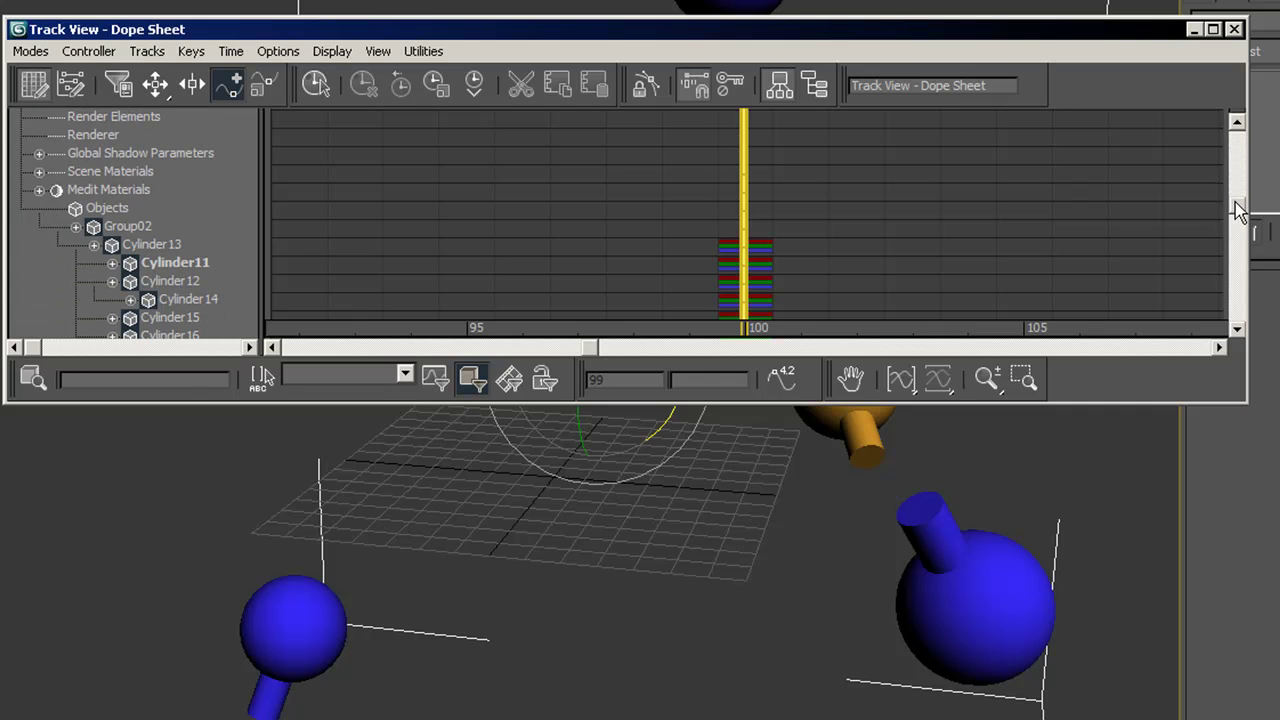
{"action": "left_click", "coordinate": [117, 229]}
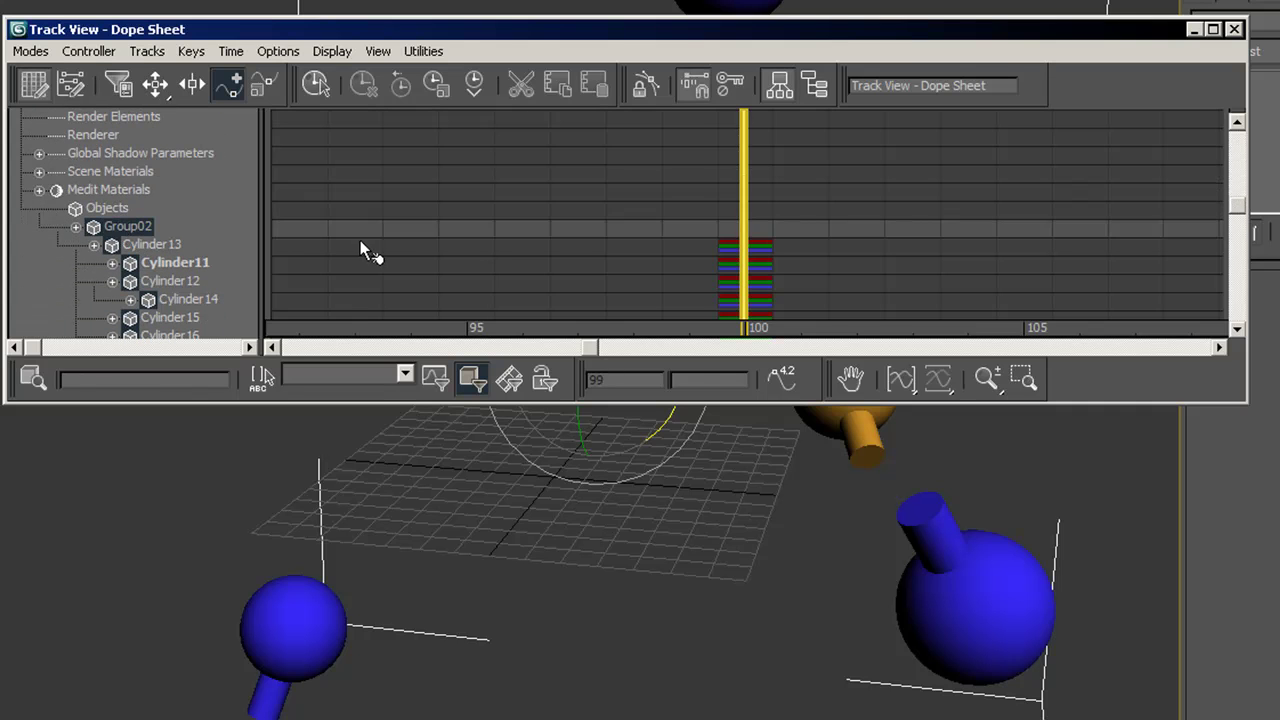
{"action": "left_click", "coordinate": [147, 52]}
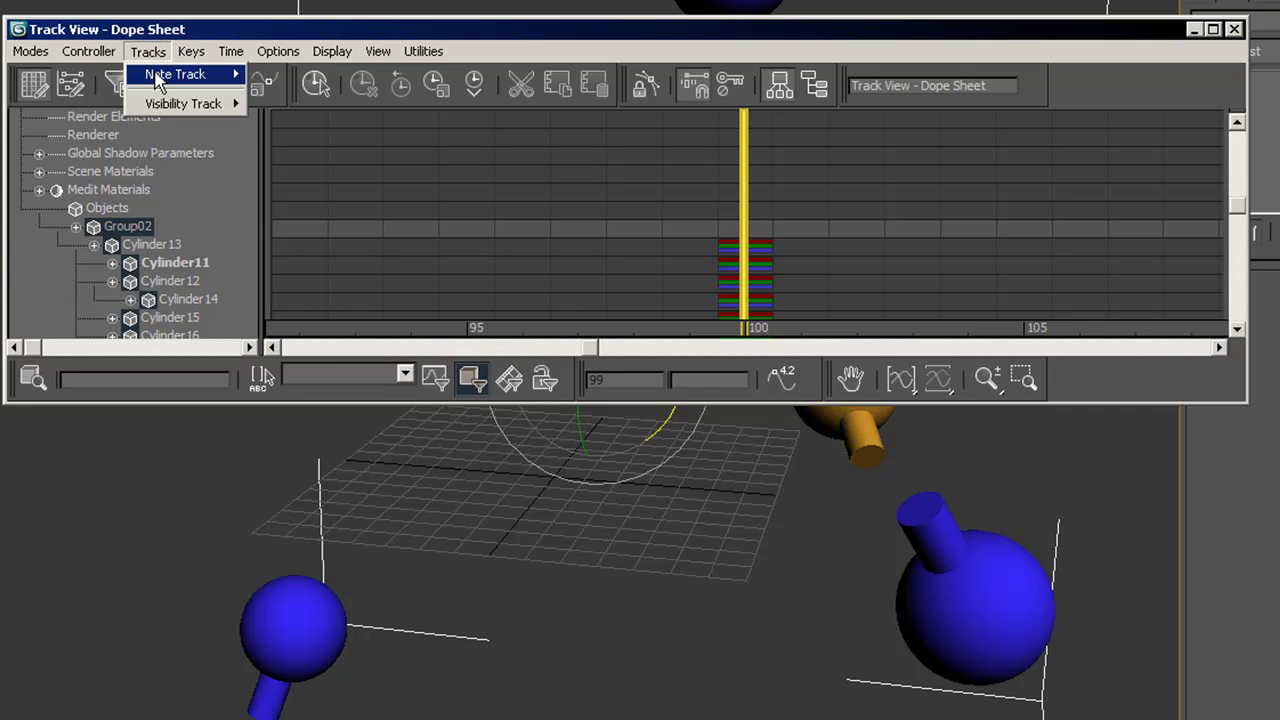
{"action": "mouse_move", "coordinate": [156, 114]}
{"action": "left_click", "coordinate": [282, 104]}
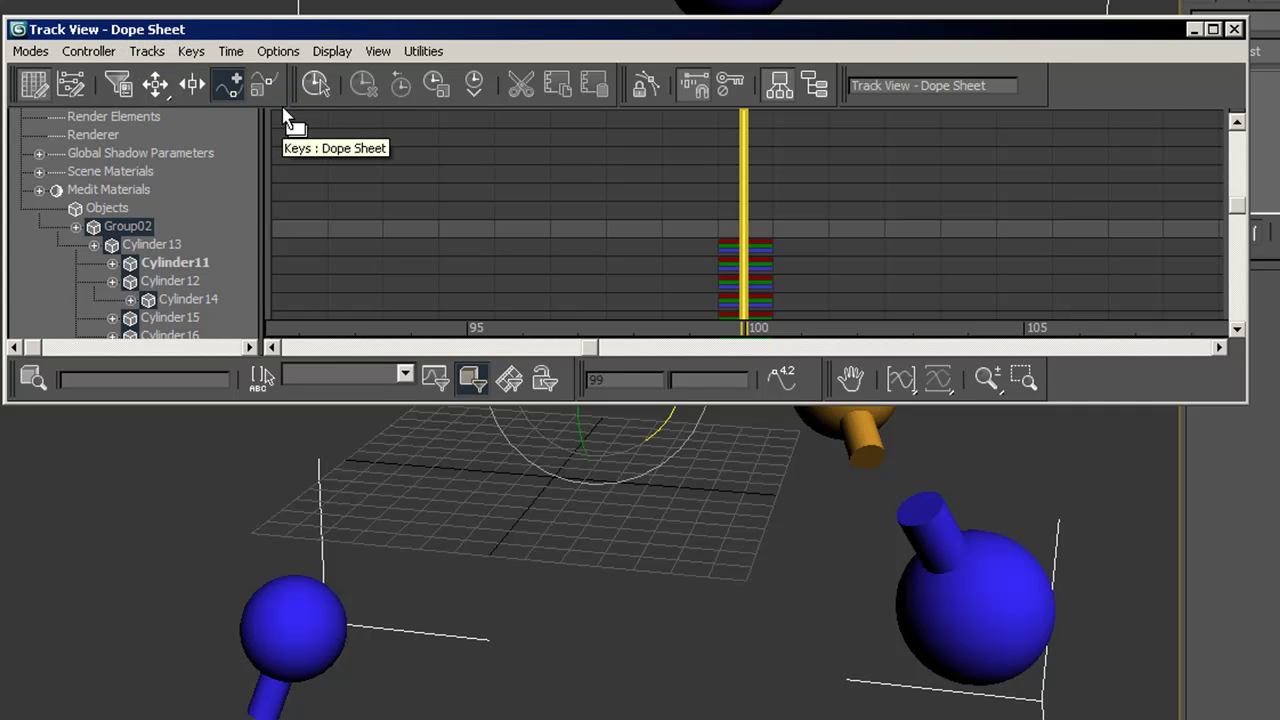
Expand Group02 and add visibility keys at frames 100 and 101
{"action": "left_click", "coordinate": [75, 227]}
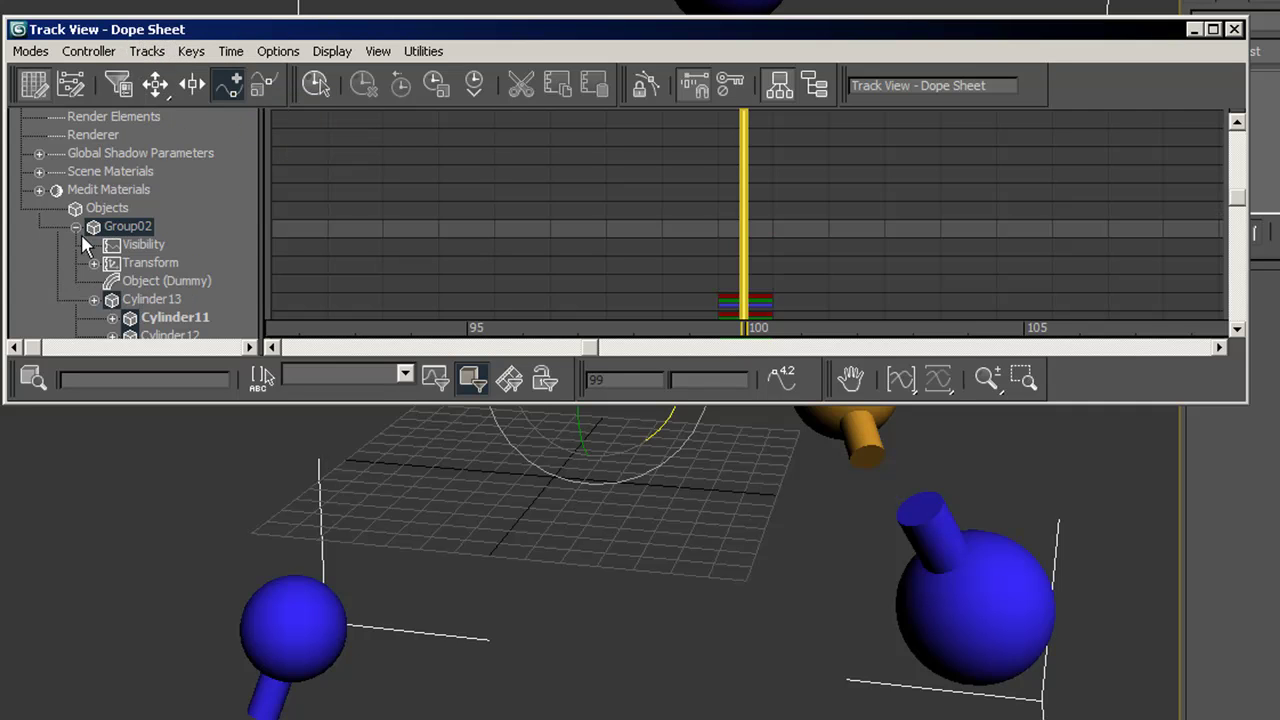
{"action": "left_click", "coordinate": [141, 245]}
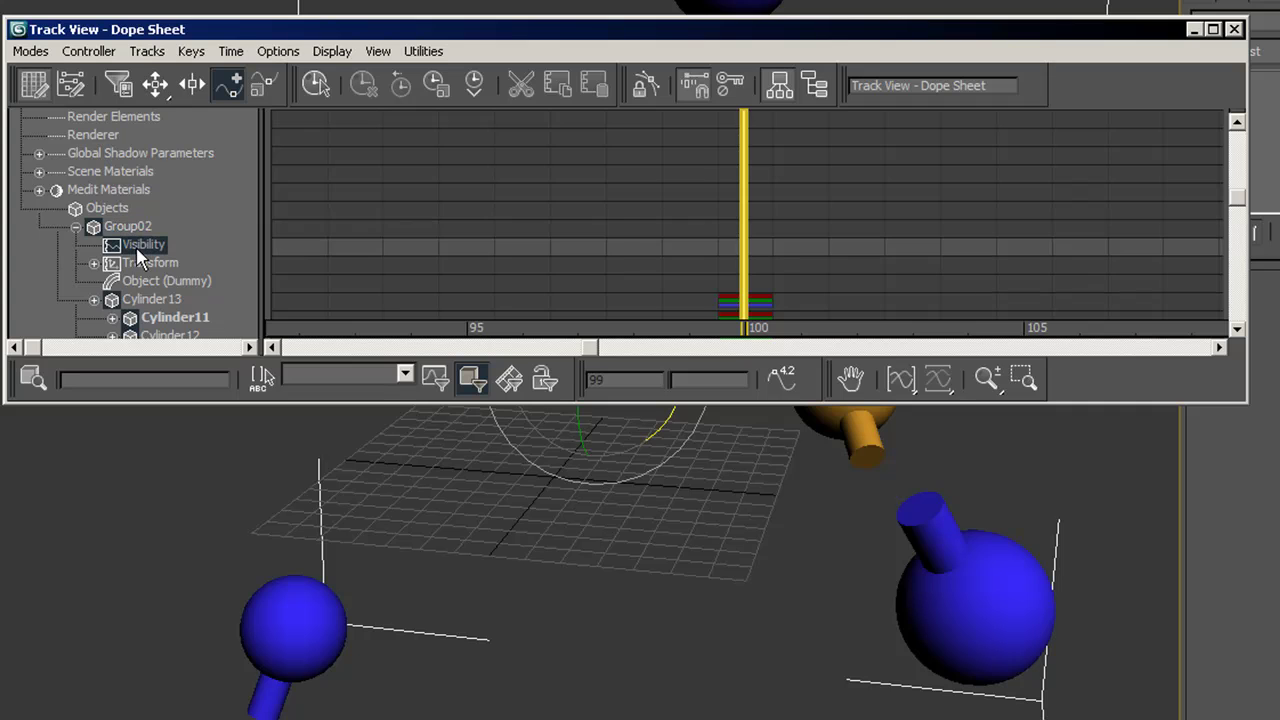
{"action": "left_click", "coordinate": [744, 251]}
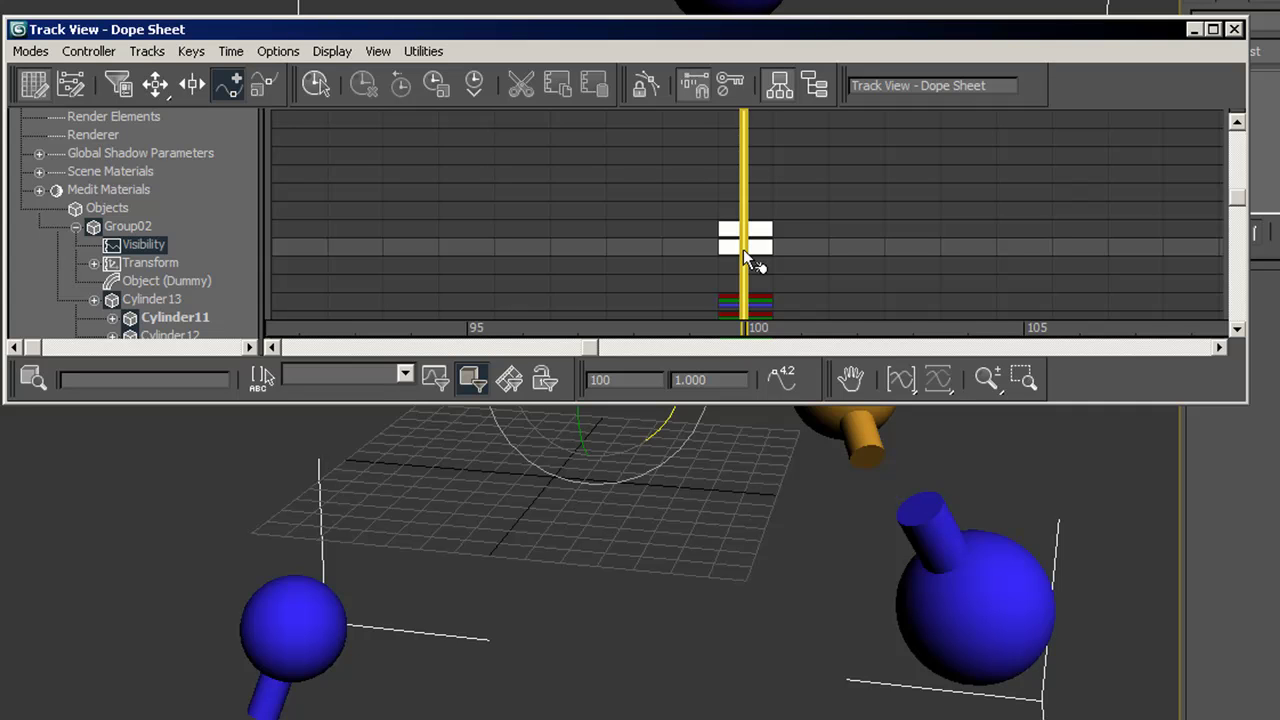
{"action": "left_click", "coordinate": [801, 250]}
Give Group02's visibility keys stepped in and out tangents, and set the frame 100 key's value to 0
{"action": "right_click", "coordinate": [803, 252]}
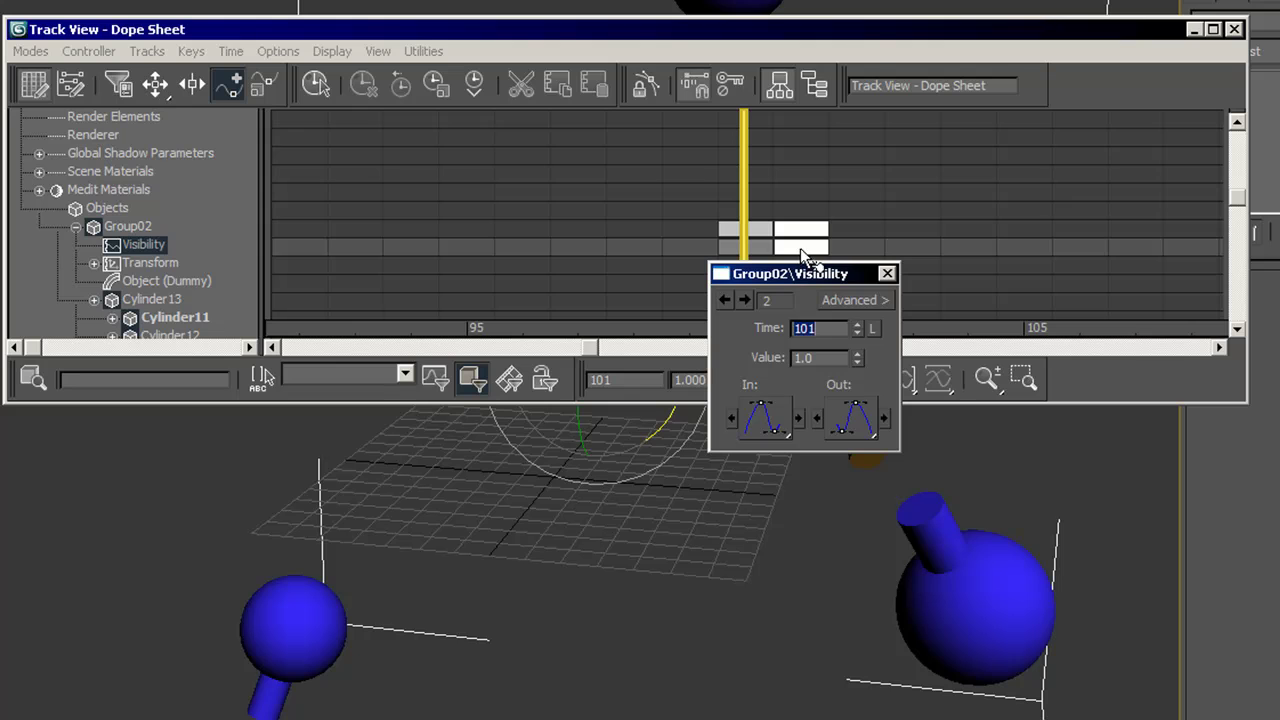
{"action": "left_click_drag", "start_coordinate": [856, 419], "coordinate": [851, 243]}
{"action": "left_click_drag", "start_coordinate": [763, 420], "coordinate": [769, 249]}
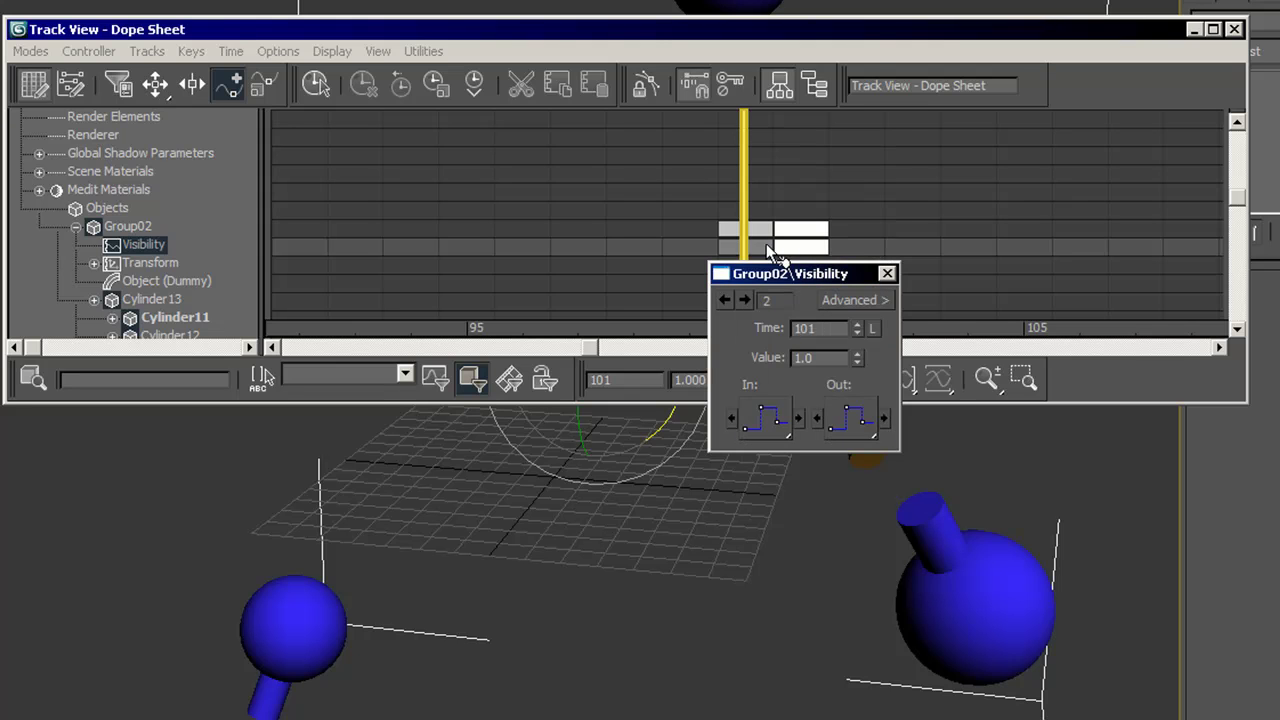
{"action": "left_click_drag", "start_coordinate": [772, 424], "coordinate": [785, 238]}
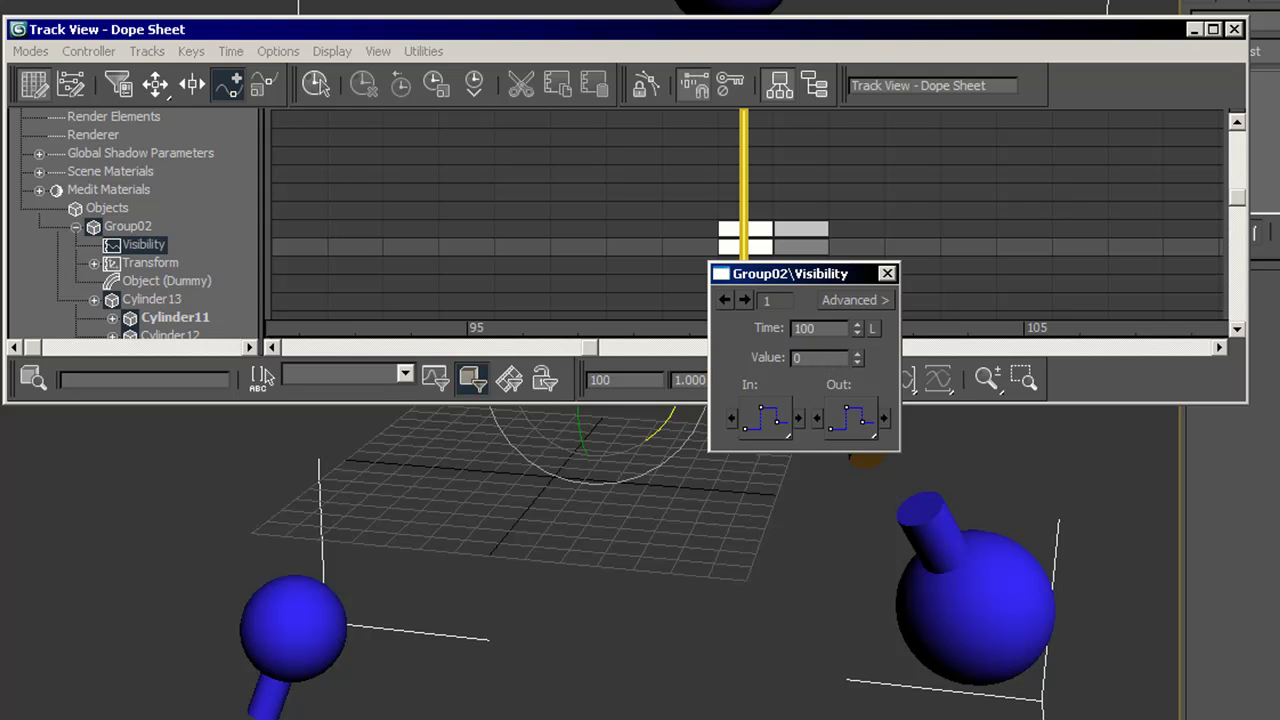
{"action": "left_click", "coordinate": [744, 300]}
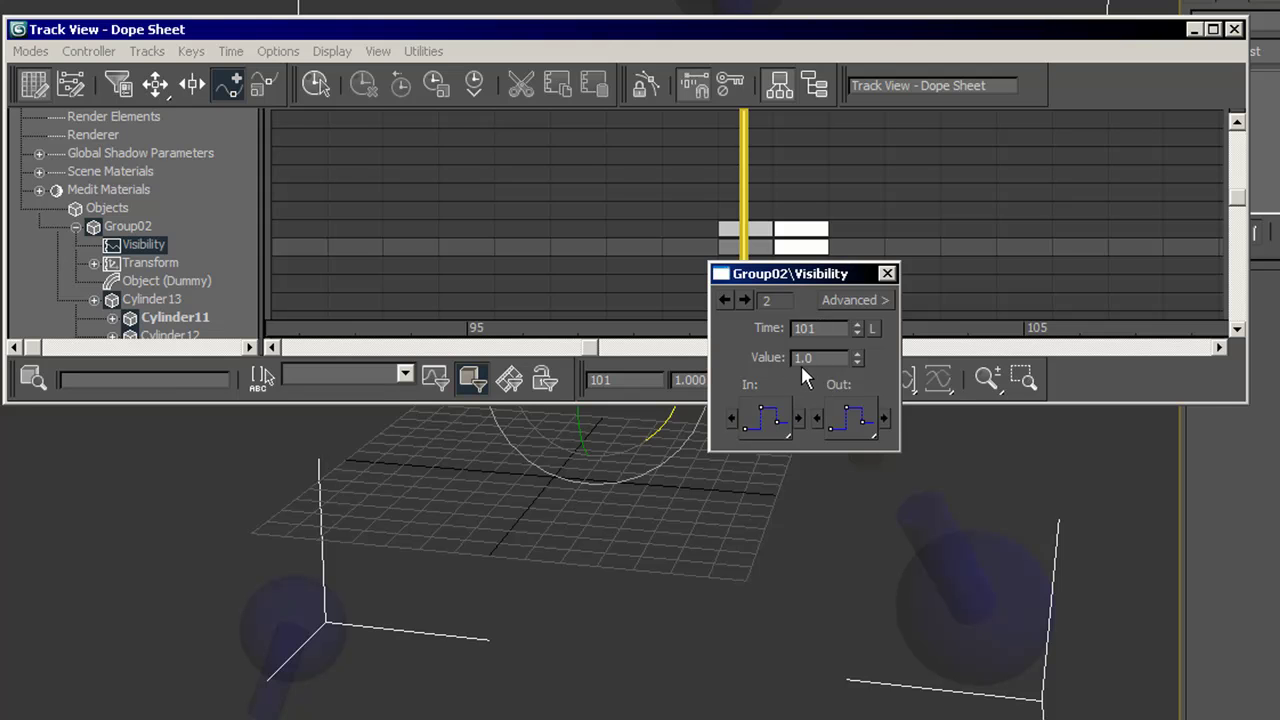
Move the key info dialog clear of the keys and unhide all objects in the scene
{"action": "left_click_drag", "start_coordinate": [798, 280], "coordinate": [560, 150]}
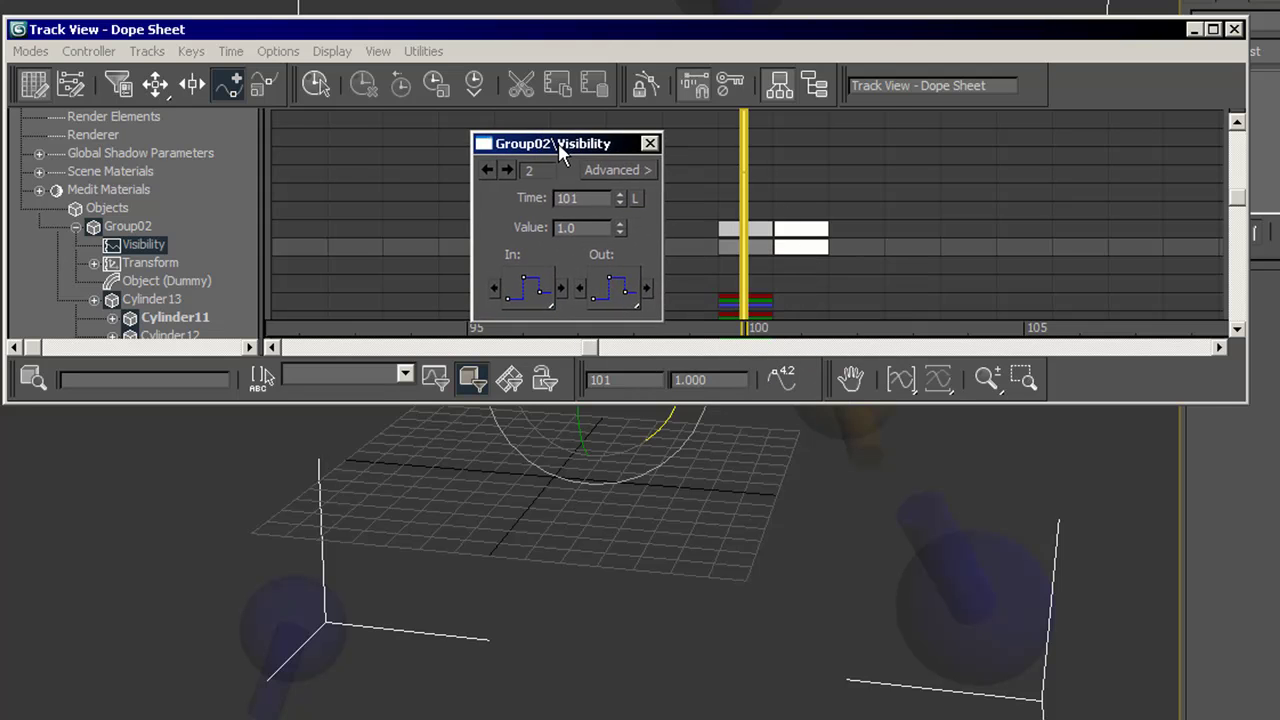
{"action": "right_click", "coordinate": [462, 712]}
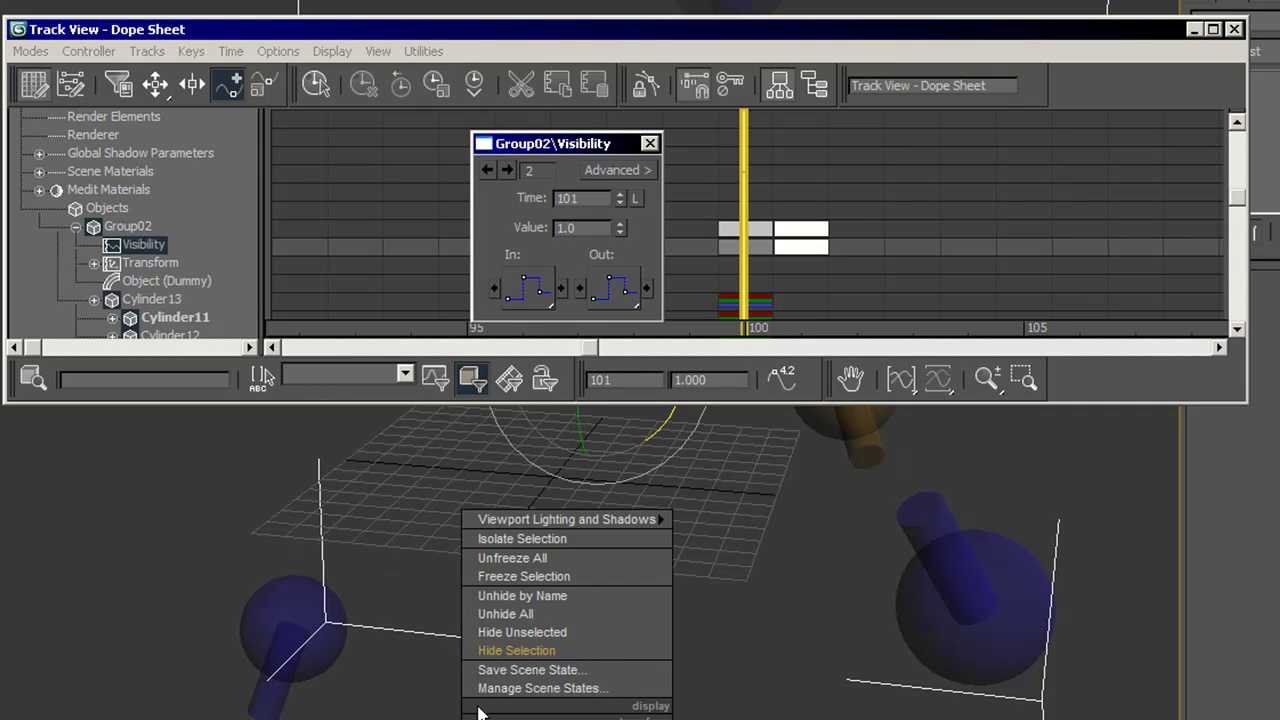
{"action": "left_click", "coordinate": [510, 631]}
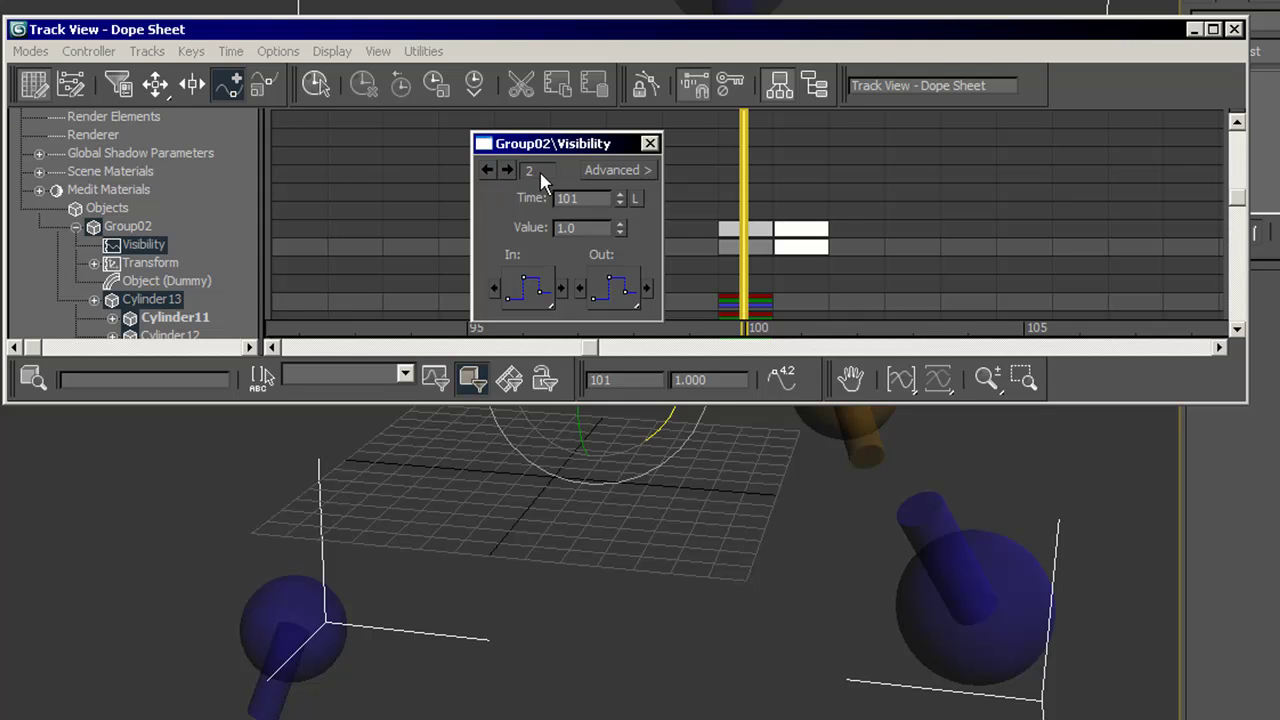
Shift Group02's two visibility keys to frames 99 and 100, and close the key info dialog and Dope Sheet
{"action": "left_click", "coordinate": [486, 170]}
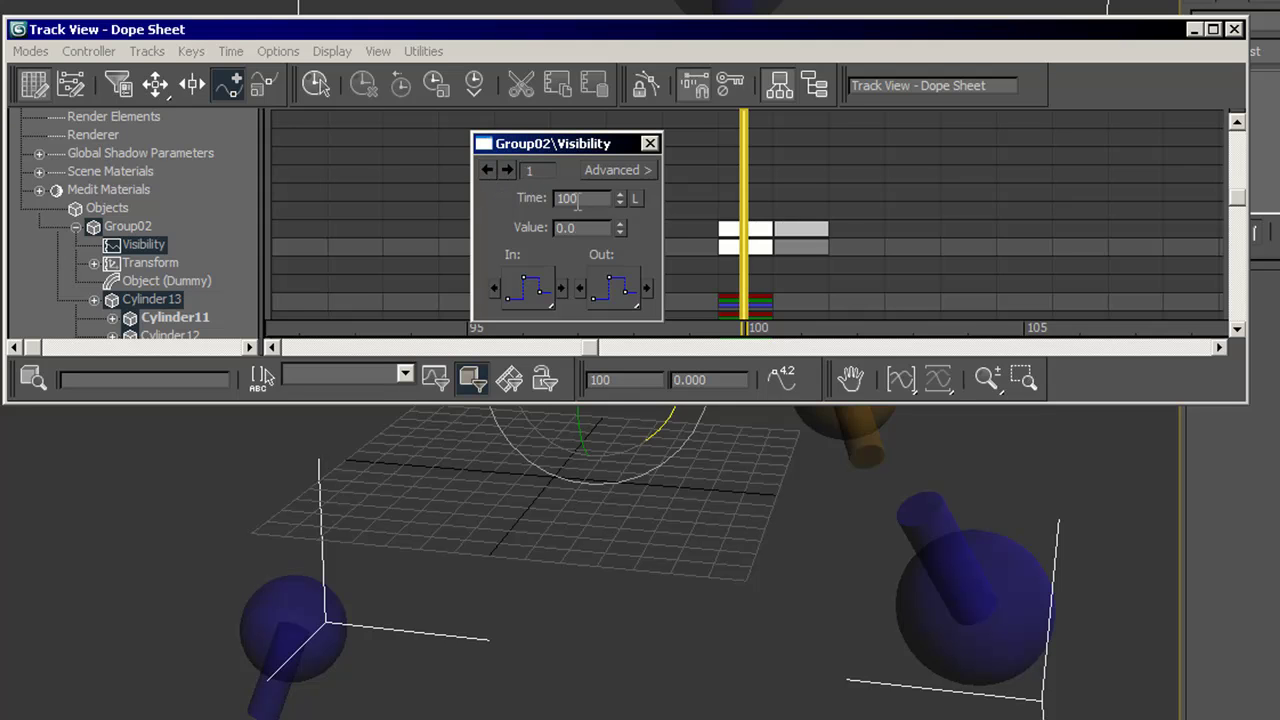
{"action": "left_click_drag", "start_coordinate": [581, 199], "coordinate": [556, 197]}
{"action": "type", "text": "99"}
{"action": "left_click", "coordinate": [508, 170]}
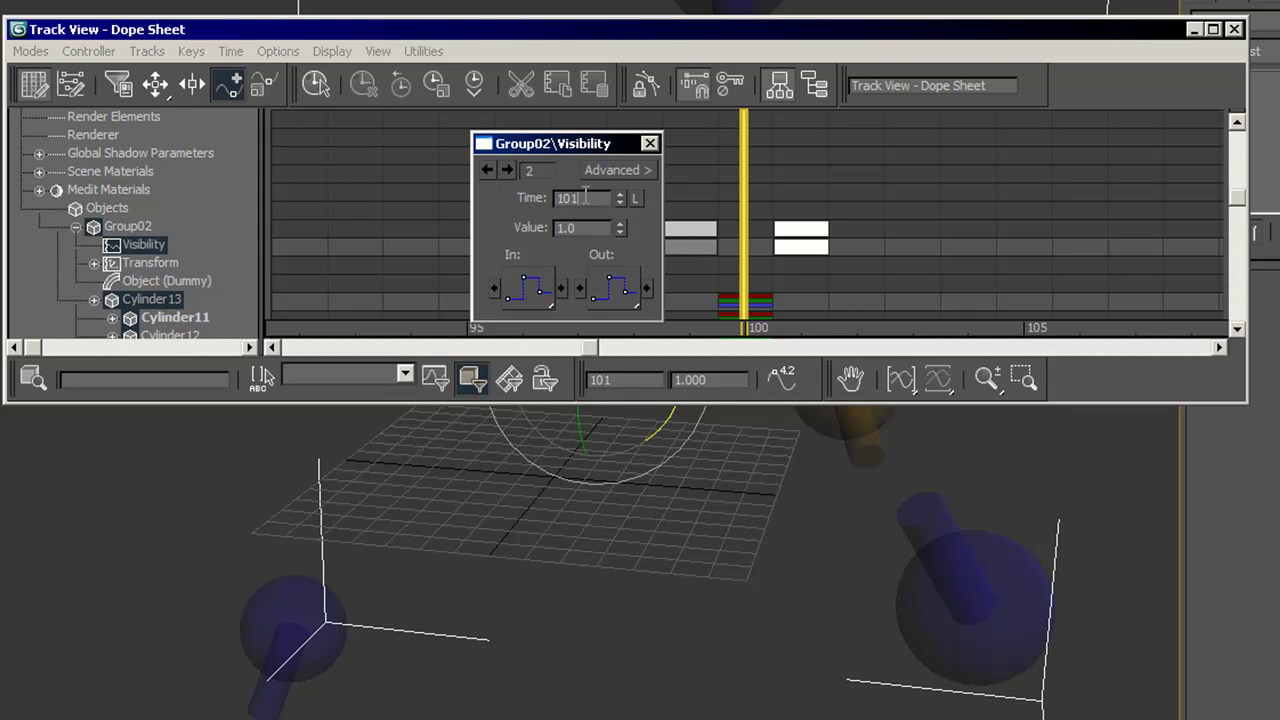
{"action": "left_click_drag", "start_coordinate": [589, 198], "coordinate": [568, 198]}
{"action": "left_click", "coordinate": [486, 169]}
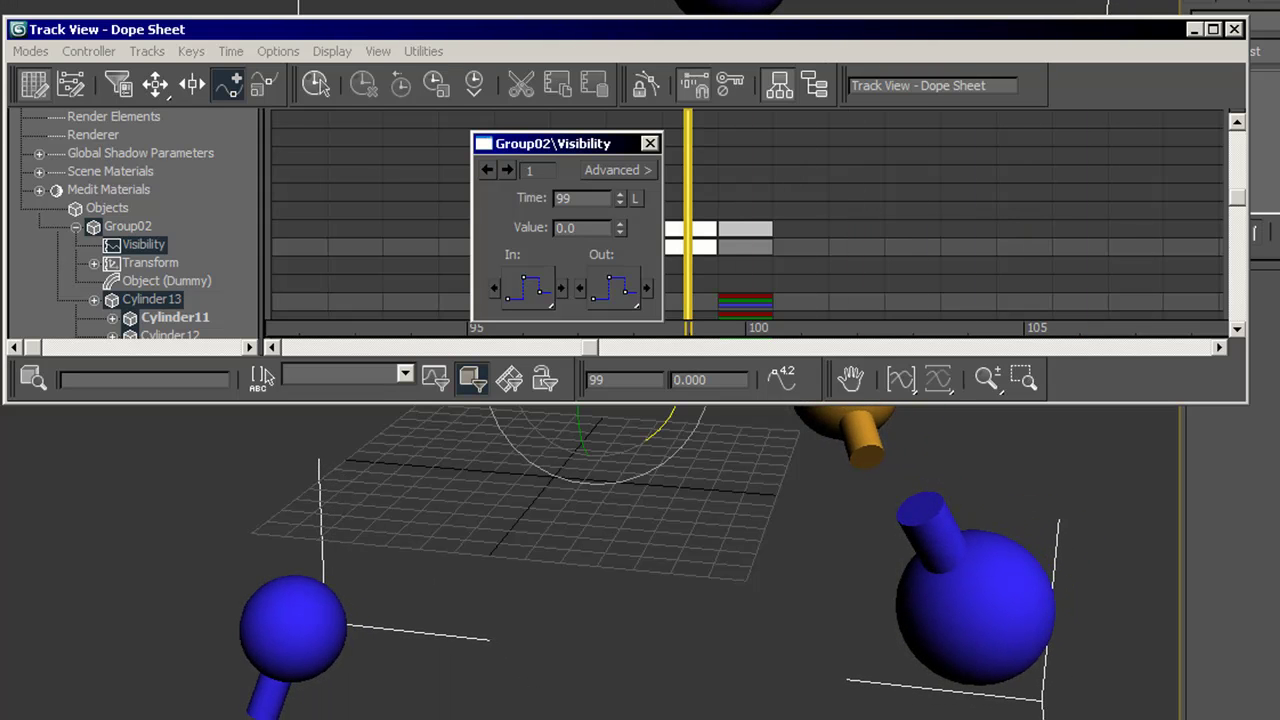
{"action": "left_click", "coordinate": [650, 145]}
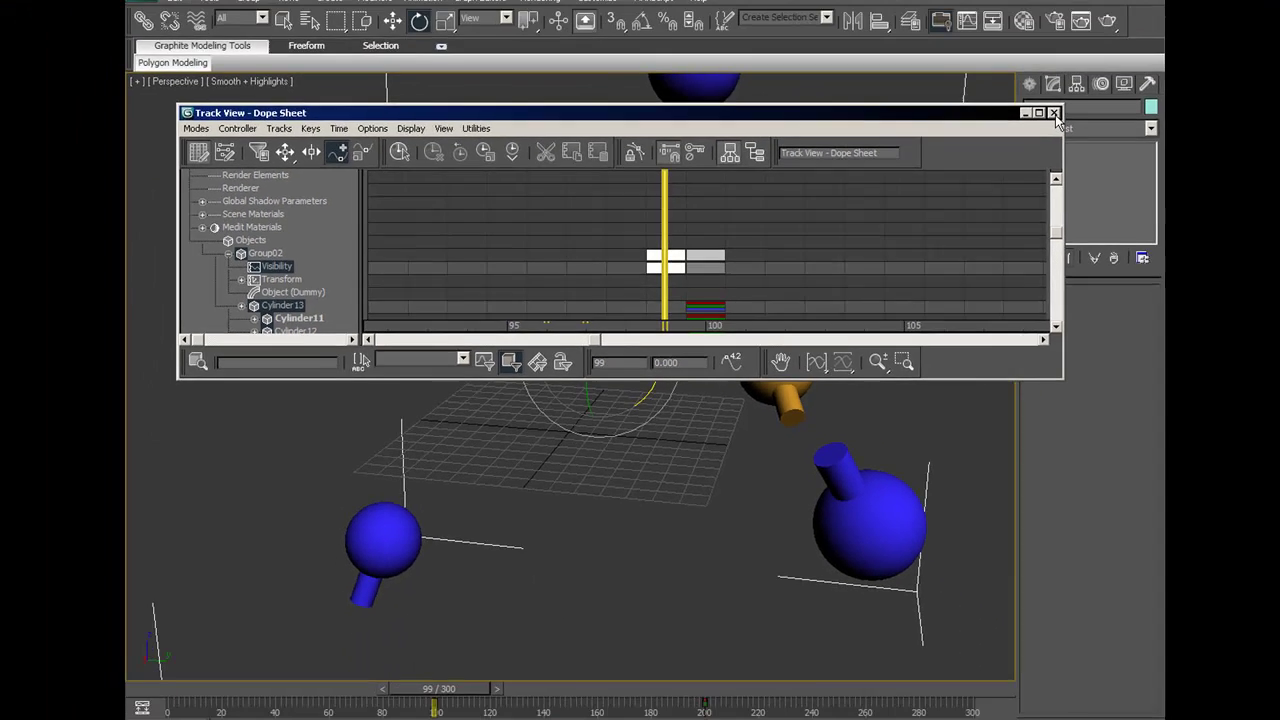
{"action": "left_click", "coordinate": [1234, 29]}
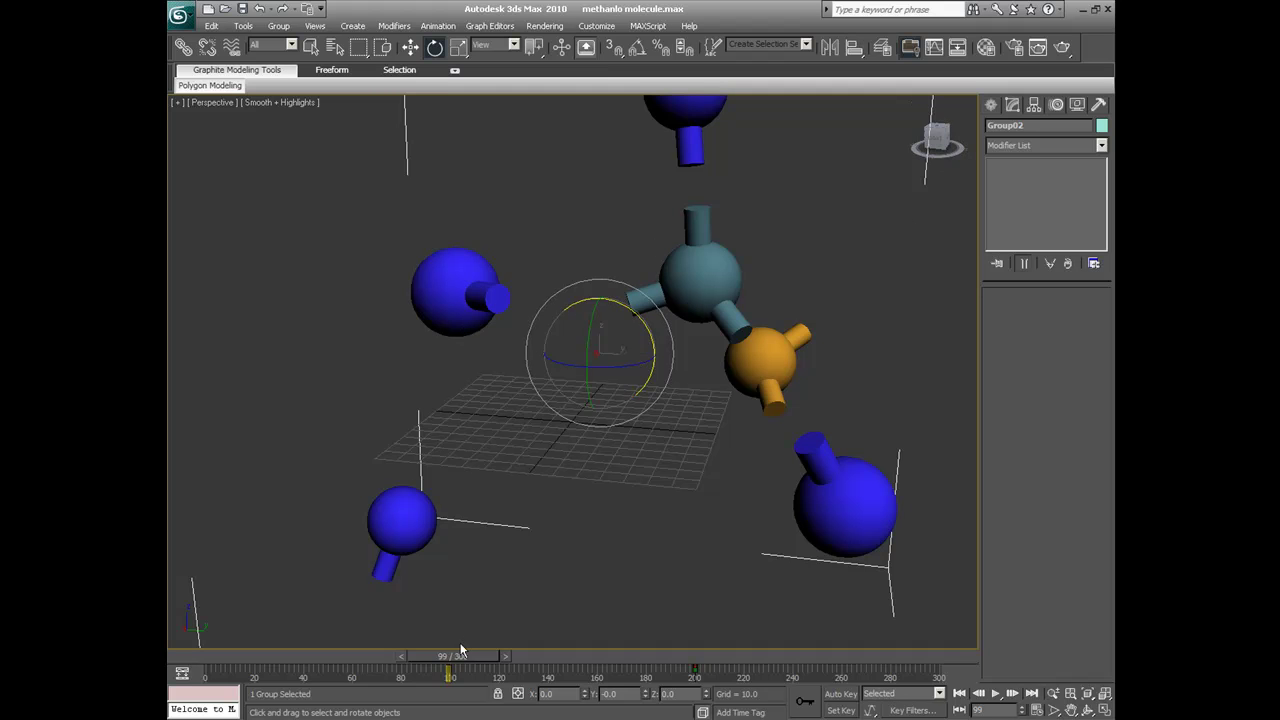
Scrub between frames 58 and 100 to check the visibility switch between the original and cloned groups
{"action": "left_click_drag", "start_coordinate": [452, 656], "coordinate": [359, 648]}
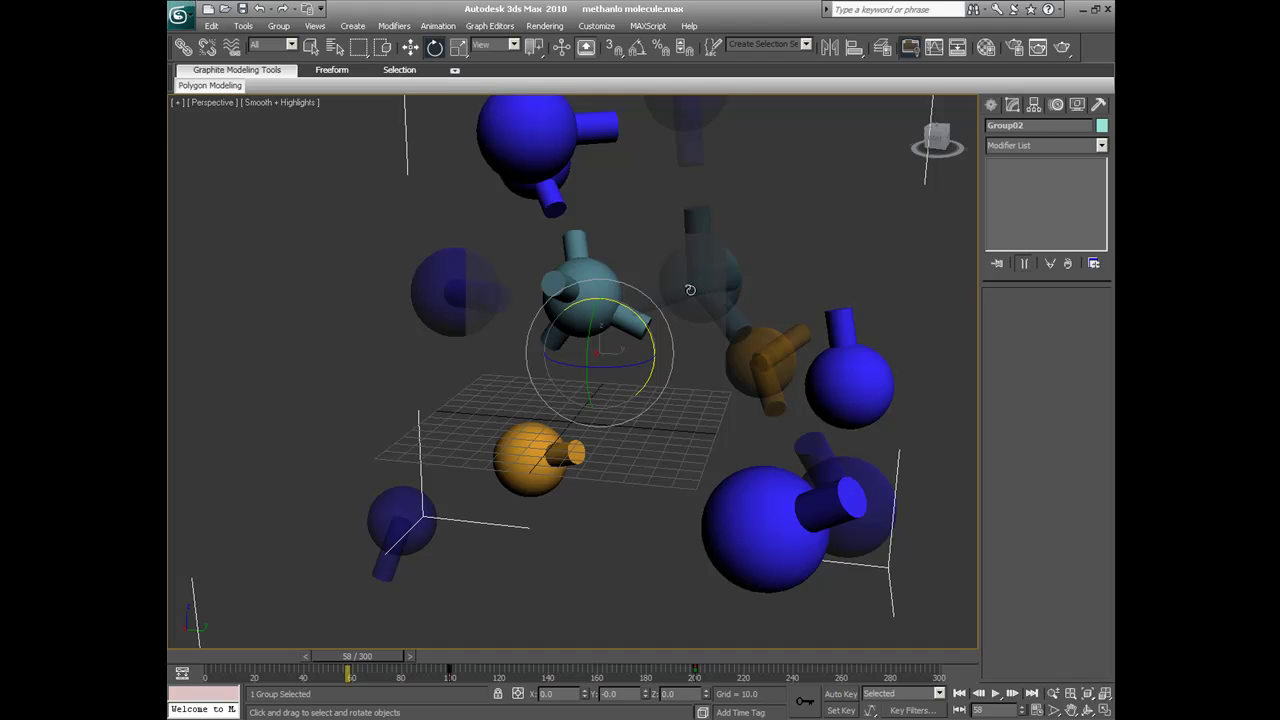
{"action": "left_click_drag", "start_coordinate": [372, 656], "coordinate": [470, 601]}
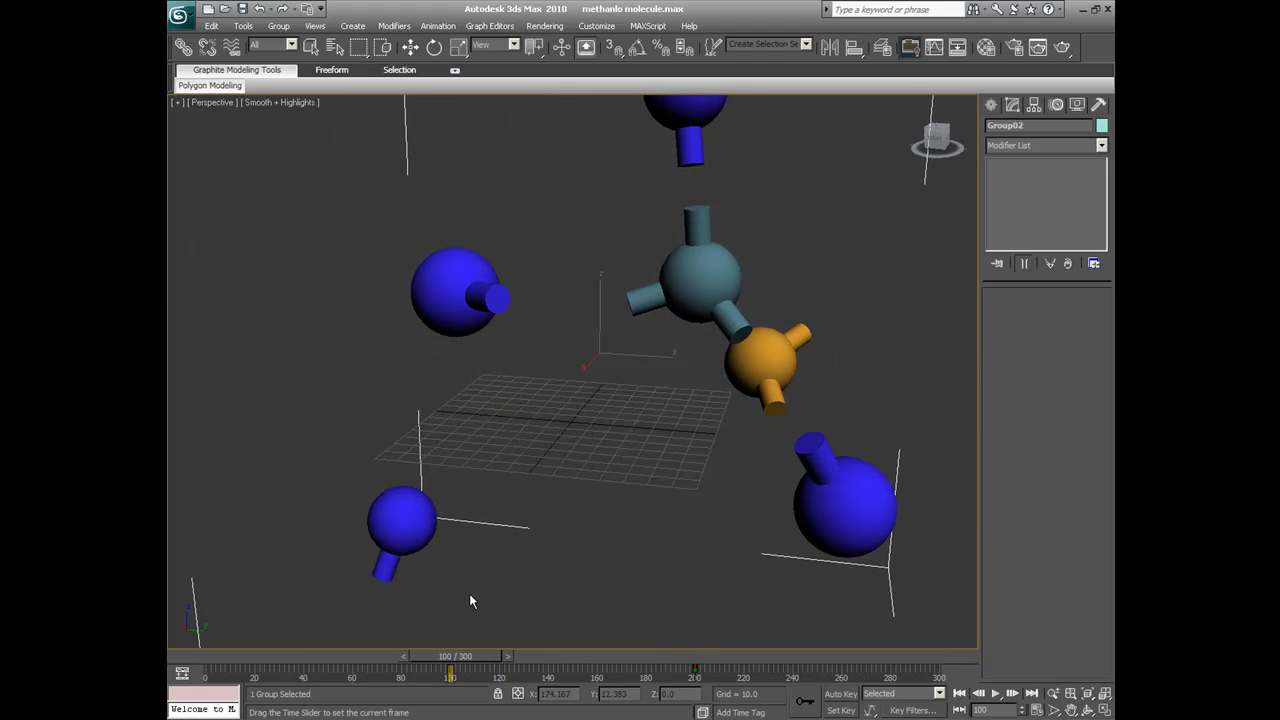
{"action": "key", "text": "e"}
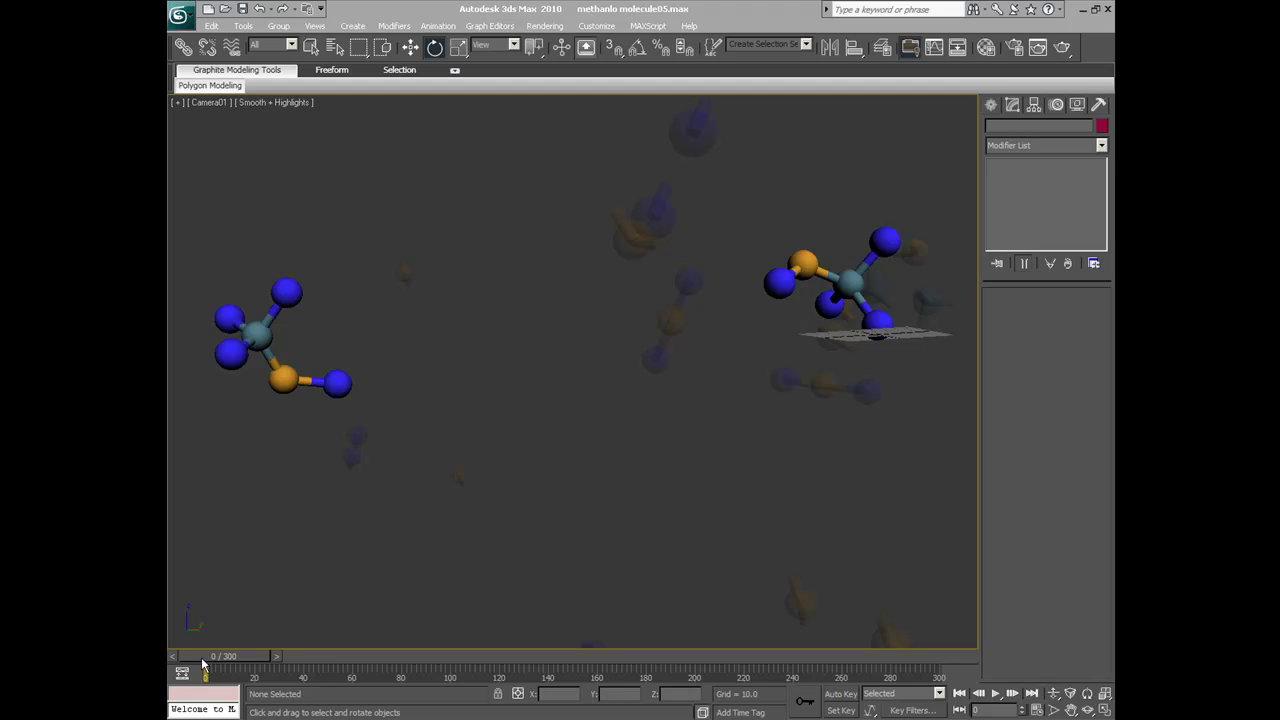
Scrub the finished animation in methanlo molecule05.max from frame 0 to 204 to examine the molecules splitting and recombining
{"action": "left_click_drag", "start_coordinate": [203, 663], "coordinate": [283, 663]}
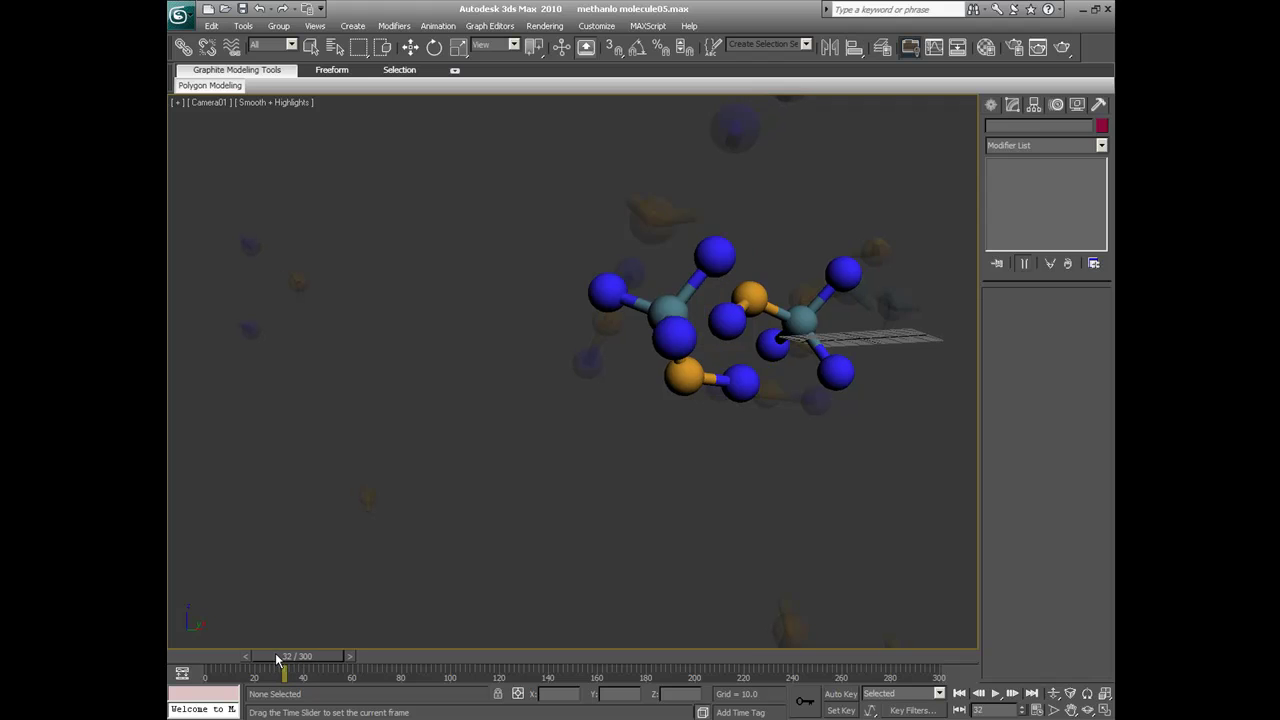
{"action": "key", "text": "e"}
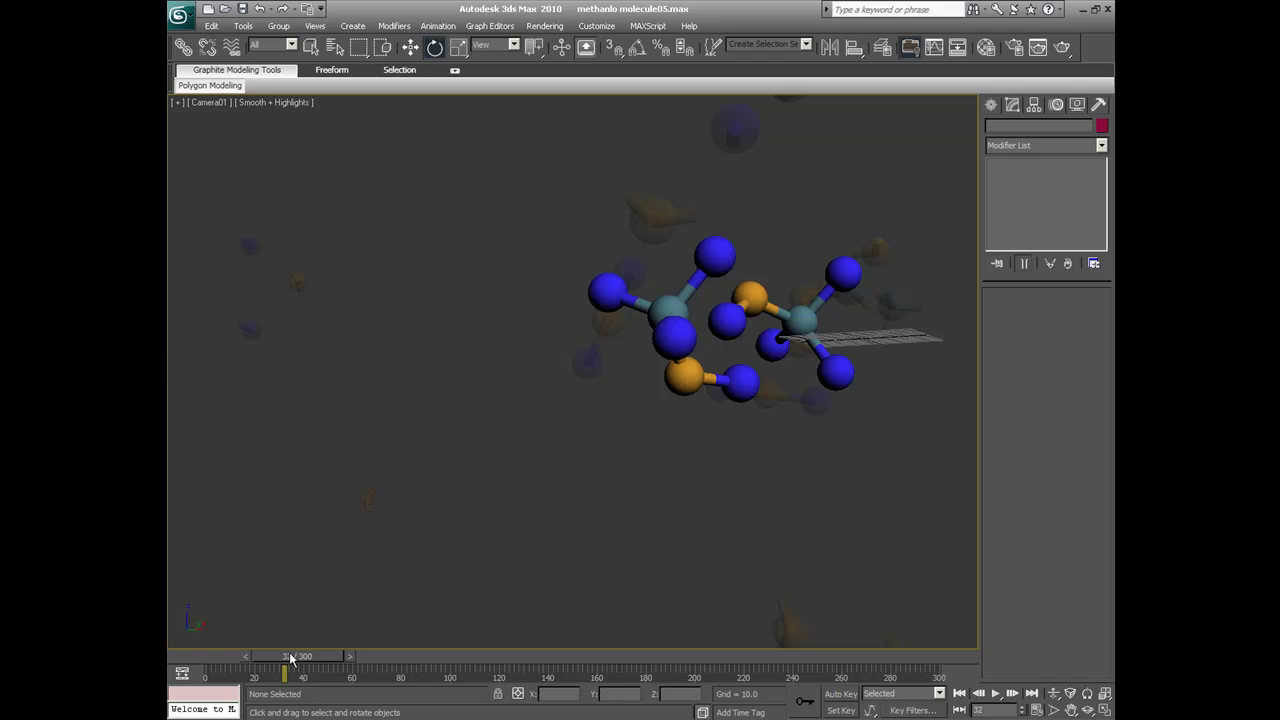
{"action": "left_click_drag", "start_coordinate": [286, 663], "coordinate": [561, 650]}
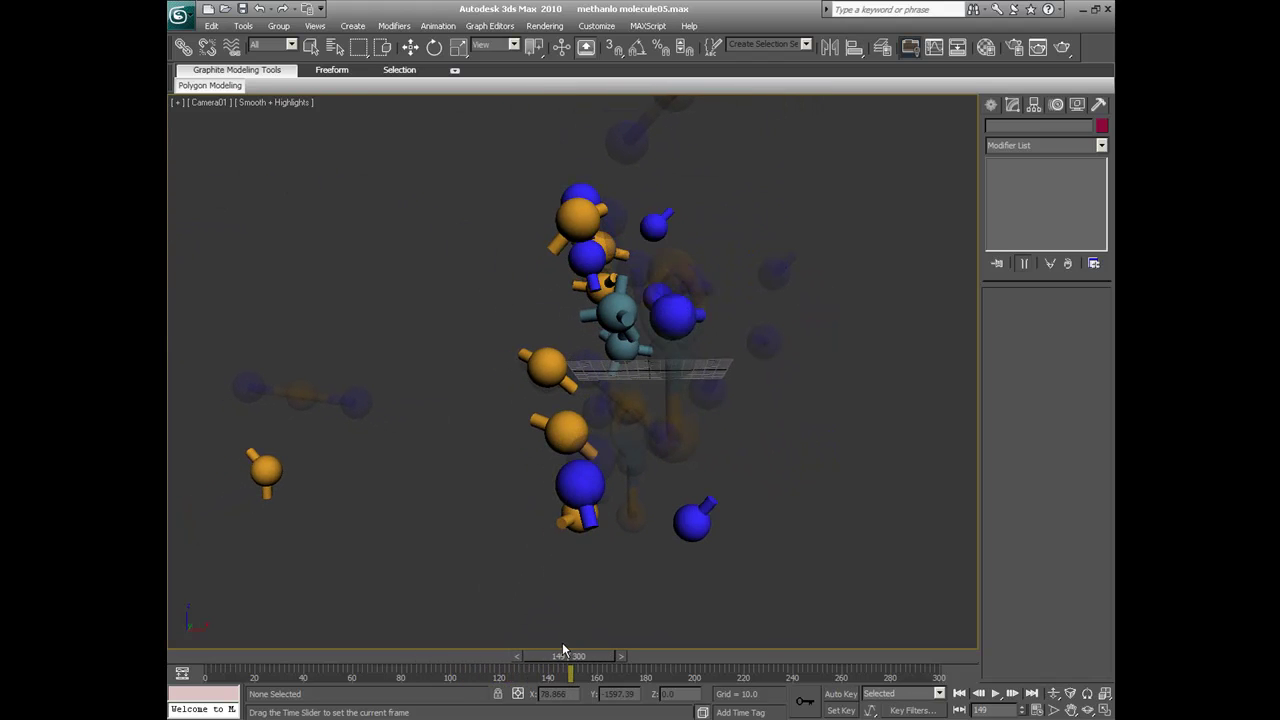
{"action": "key", "text": "e"}
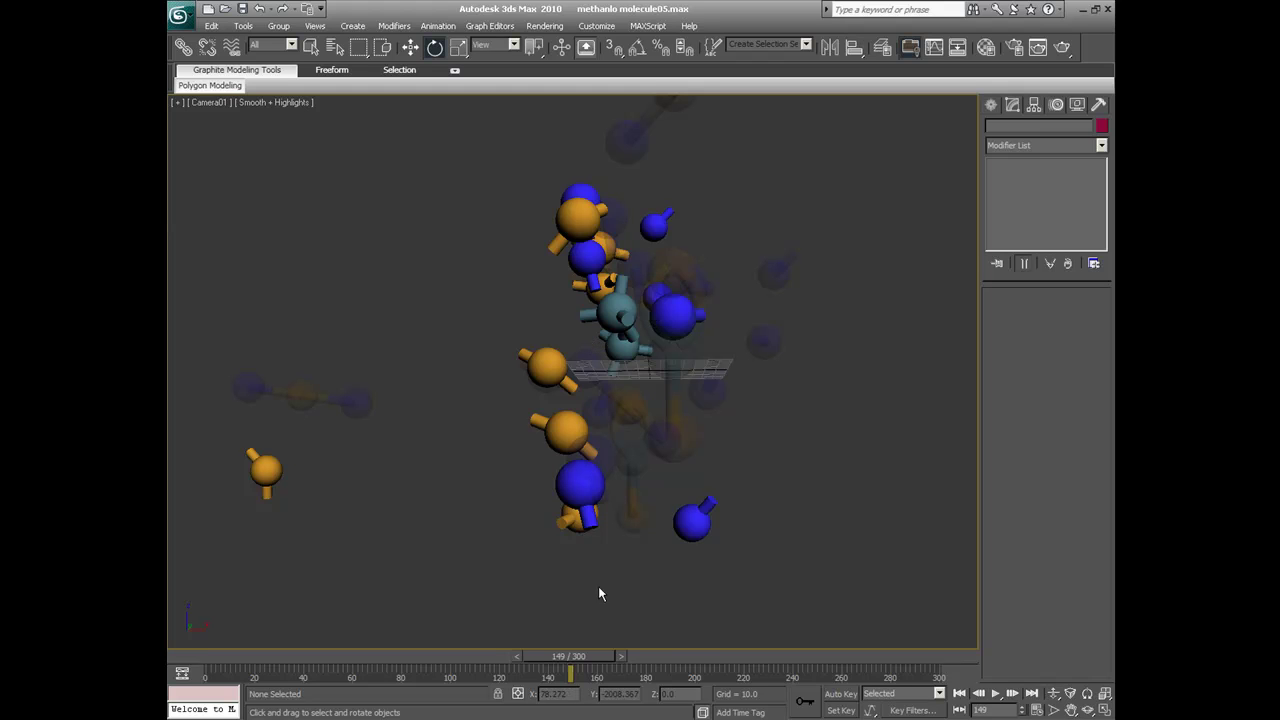
{"action": "left_click_drag", "start_coordinate": [556, 661], "coordinate": [686, 656]}
{"action": "key", "text": "e"}
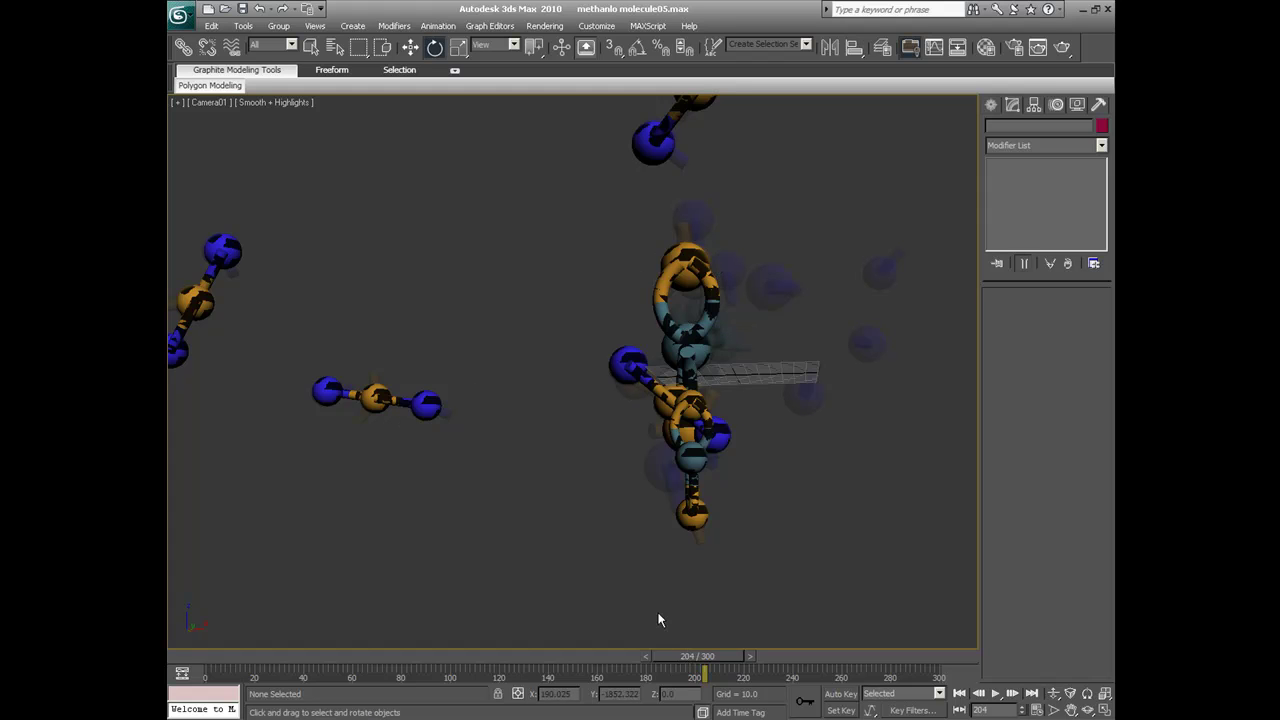
Region-select the molecule groups near the camera view's centre and look through the Render Setup output size and options
{"action": "left_click_drag", "start_coordinate": [536, 214], "coordinate": [810, 532]}
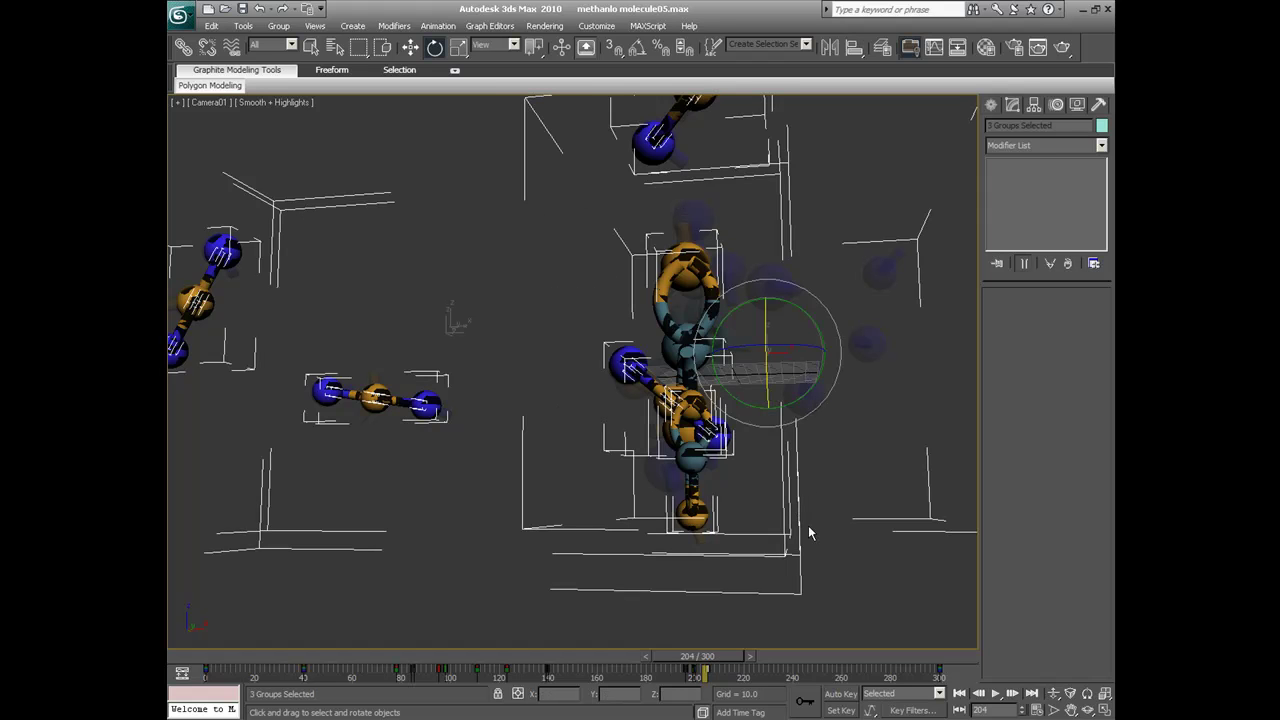
{"action": "mouse_move", "coordinate": [729, 655]}
{"action": "left_mouse_down"}
{"action": "mouse_move", "coordinate": [705, 653]}
{"action": "mouse_move", "coordinate": [730, 657]}
{"action": "left_mouse_up"}
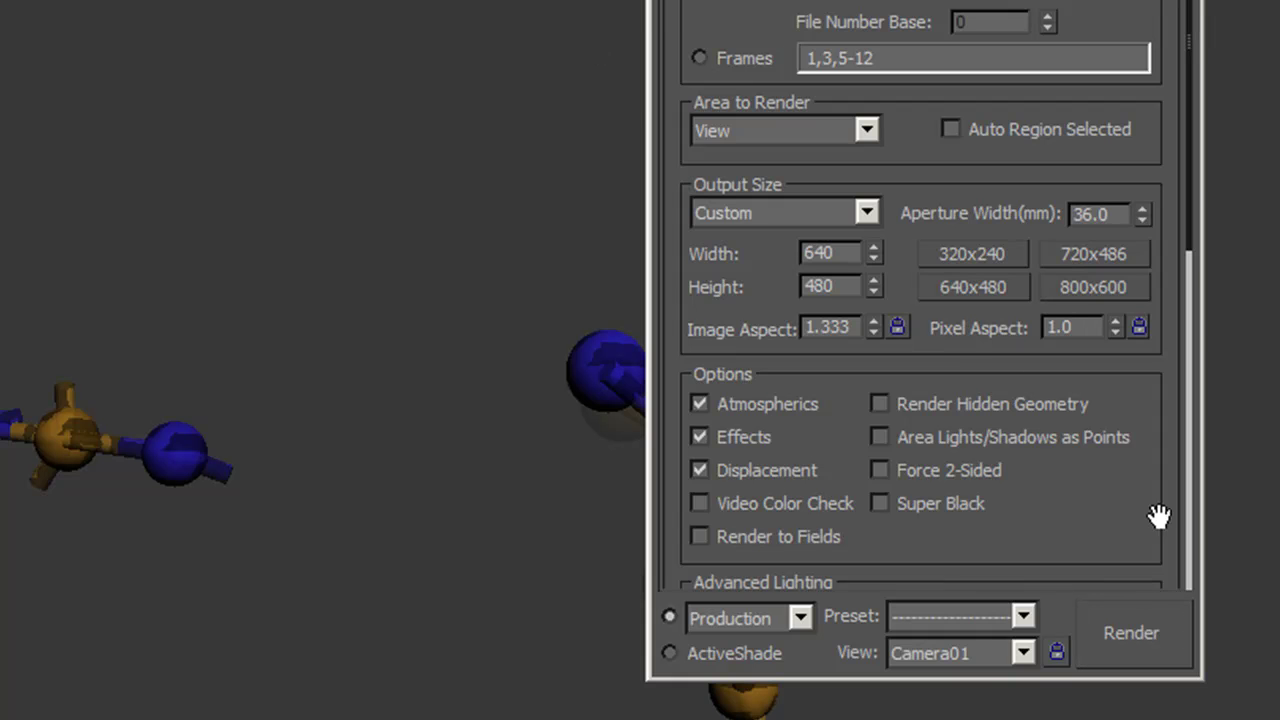
{"action": "left_click_drag", "start_coordinate": [1157, 514], "coordinate": [1100, 2]}
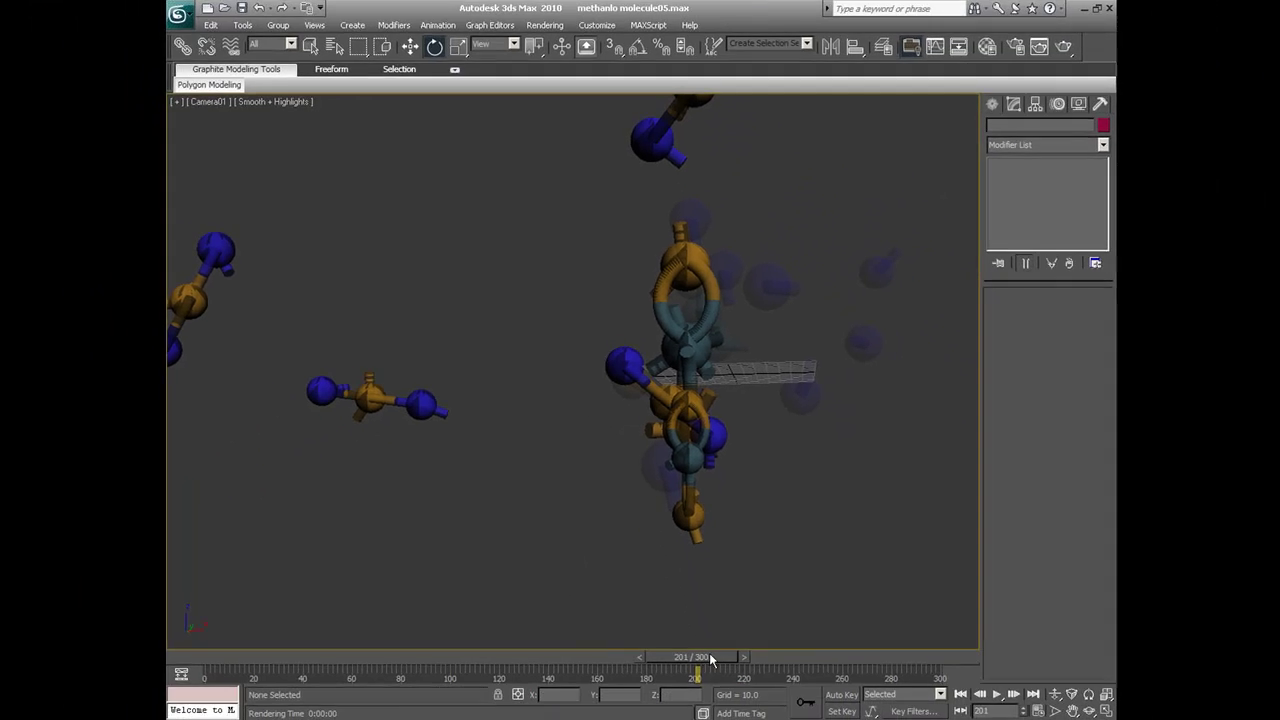
Scrub to frame 297 and back to 266 to review how the recombined molecules drift apart
{"action": "left_click_drag", "start_coordinate": [687, 659], "coordinate": [909, 649]}
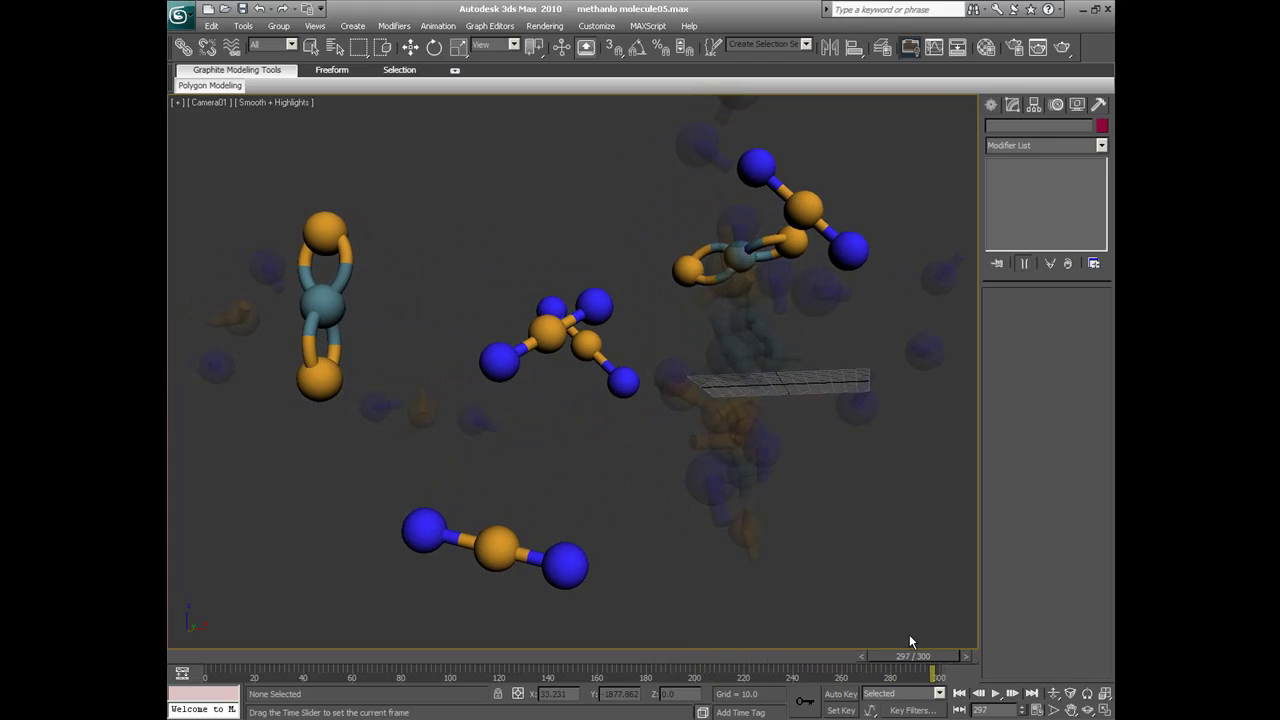
{"action": "key", "text": "e"}
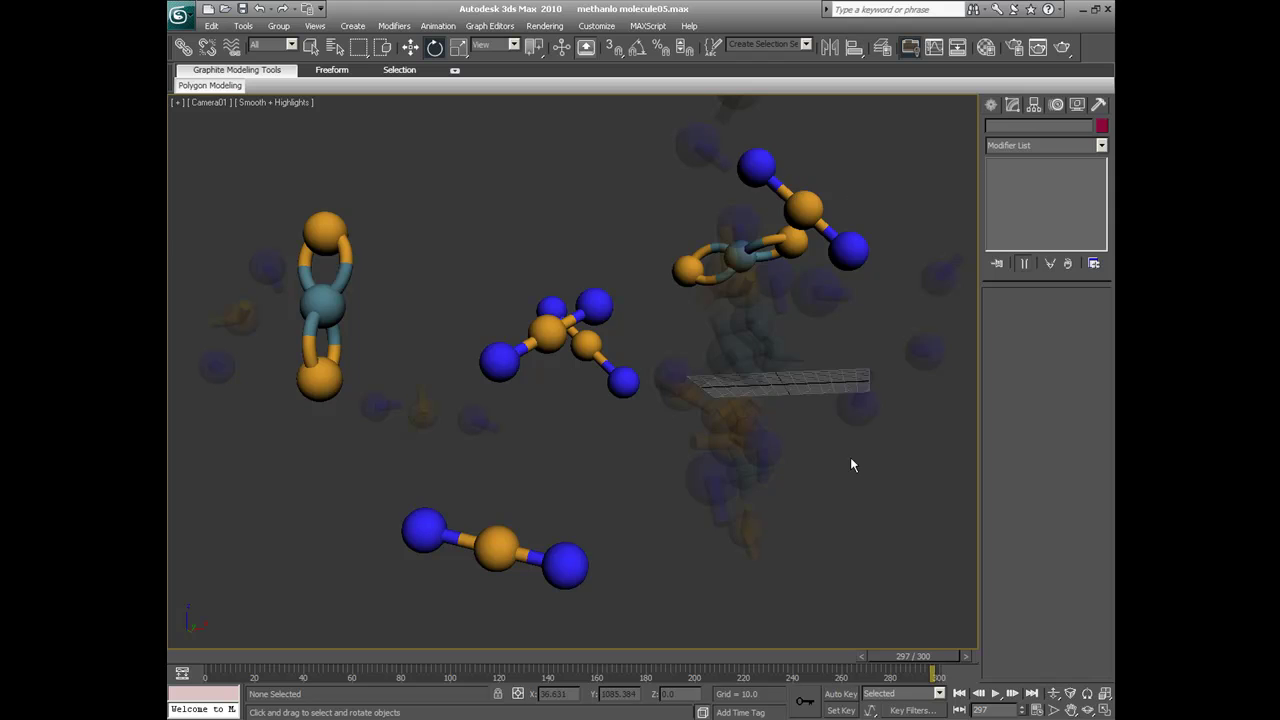
{"action": "left_click_drag", "start_coordinate": [918, 656], "coordinate": [846, 655]}
{"action": "key", "text": "e"}
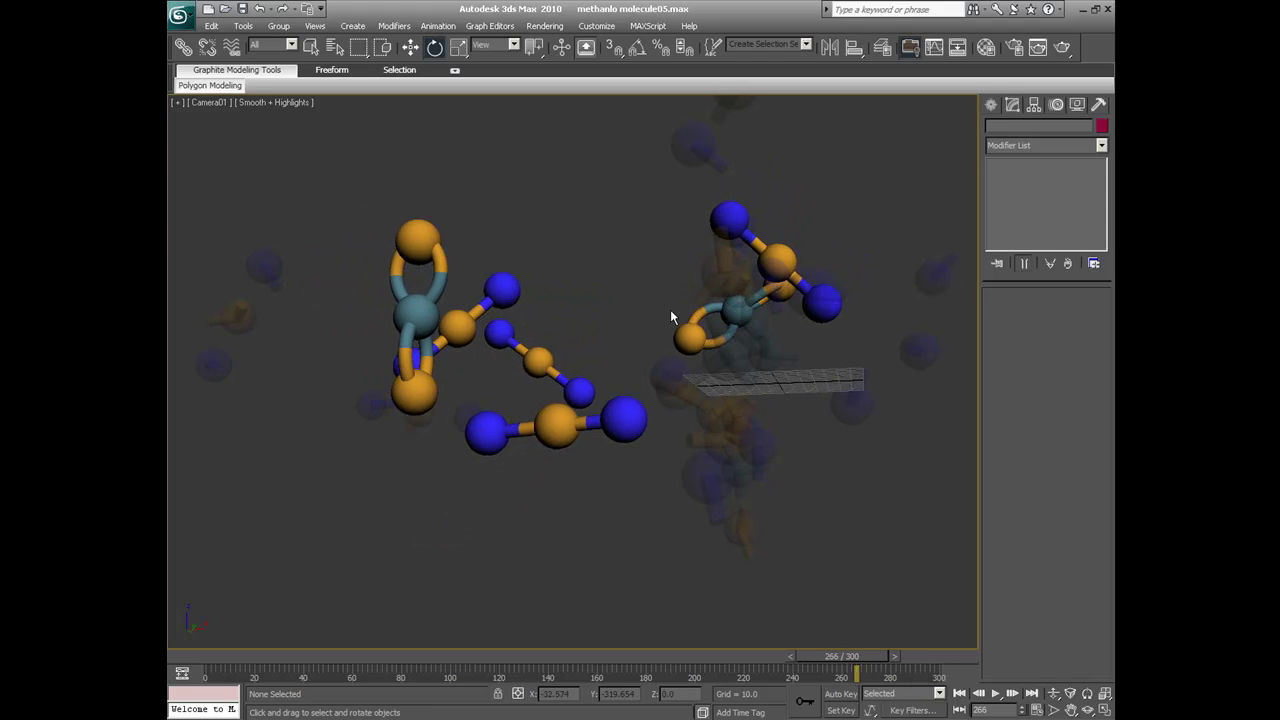